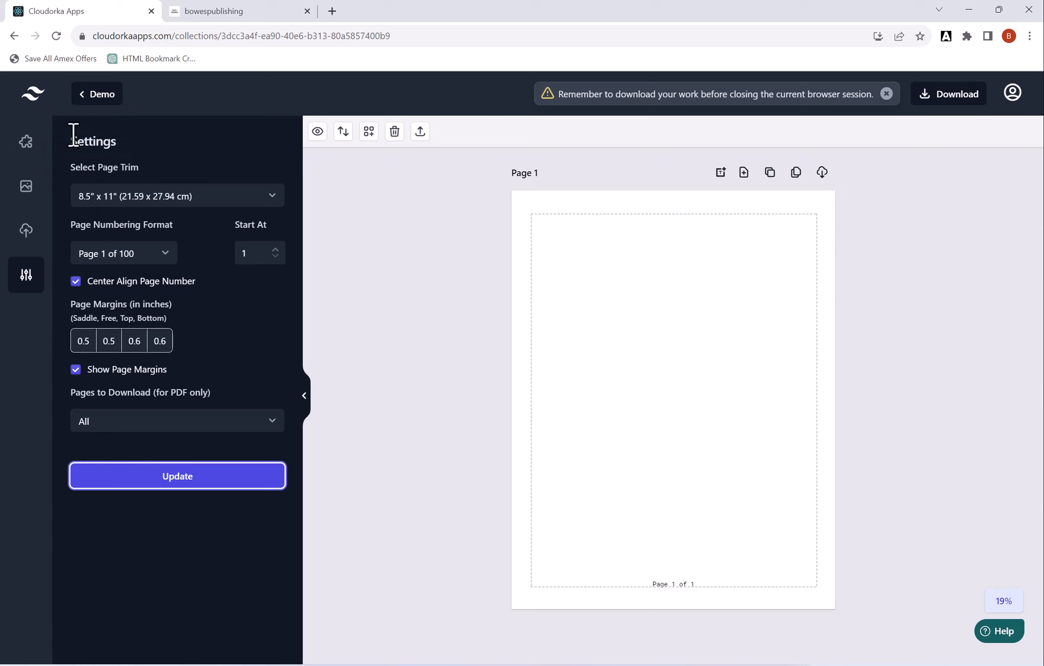
Look through all the counting template categories, from Count And Write to Missing Numbers In Shapes
left_click(27, 148)
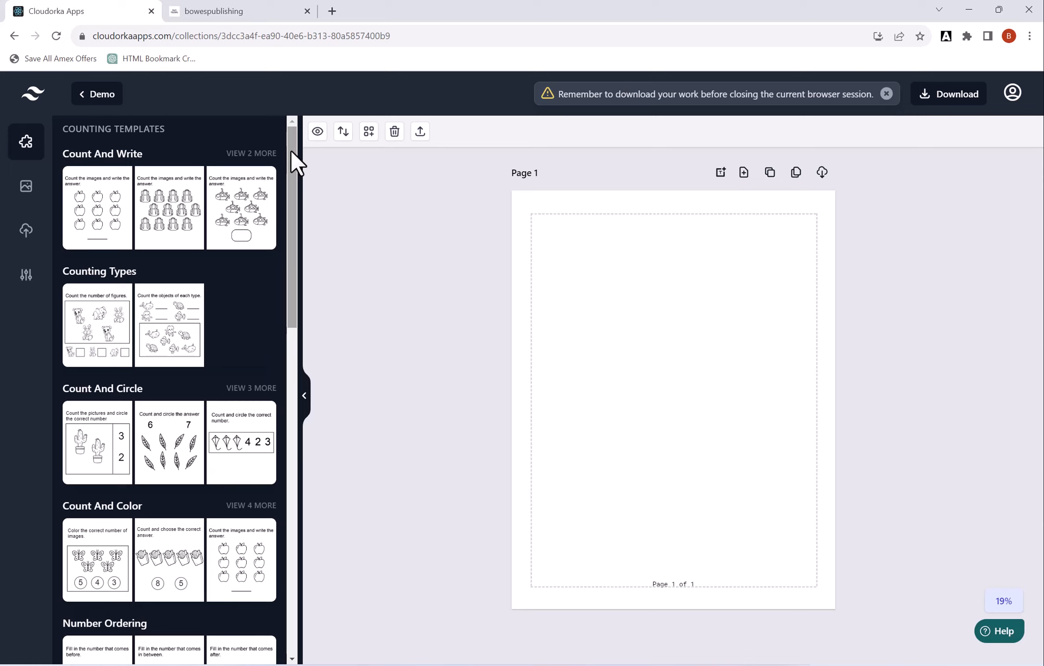
left_click_drag(292, 156, 298, 329)
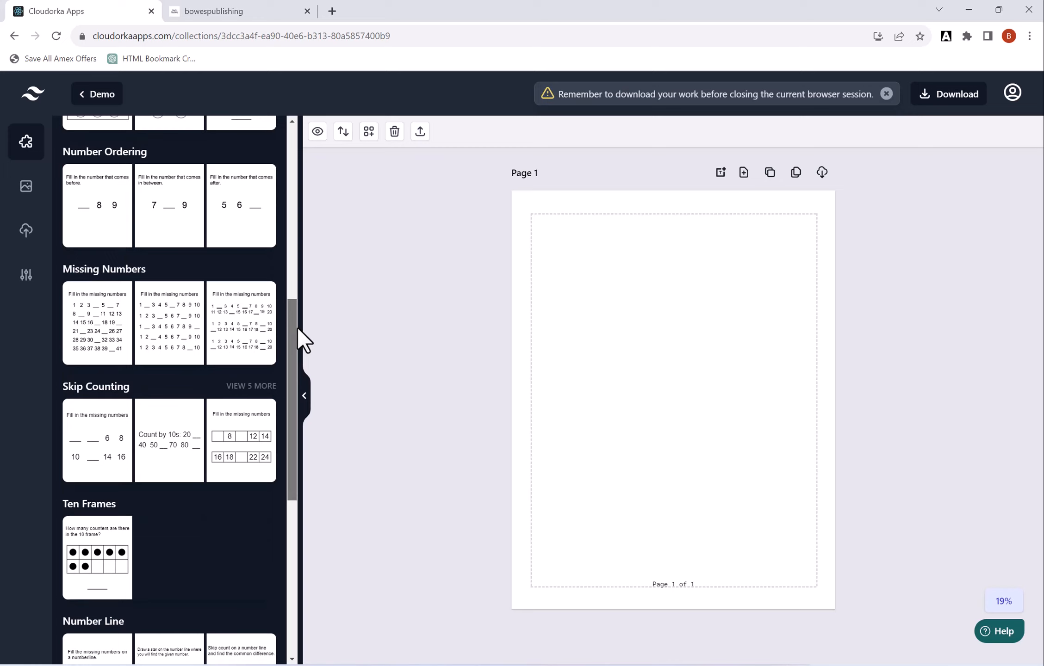
left_click_drag(297, 327, 293, 154)
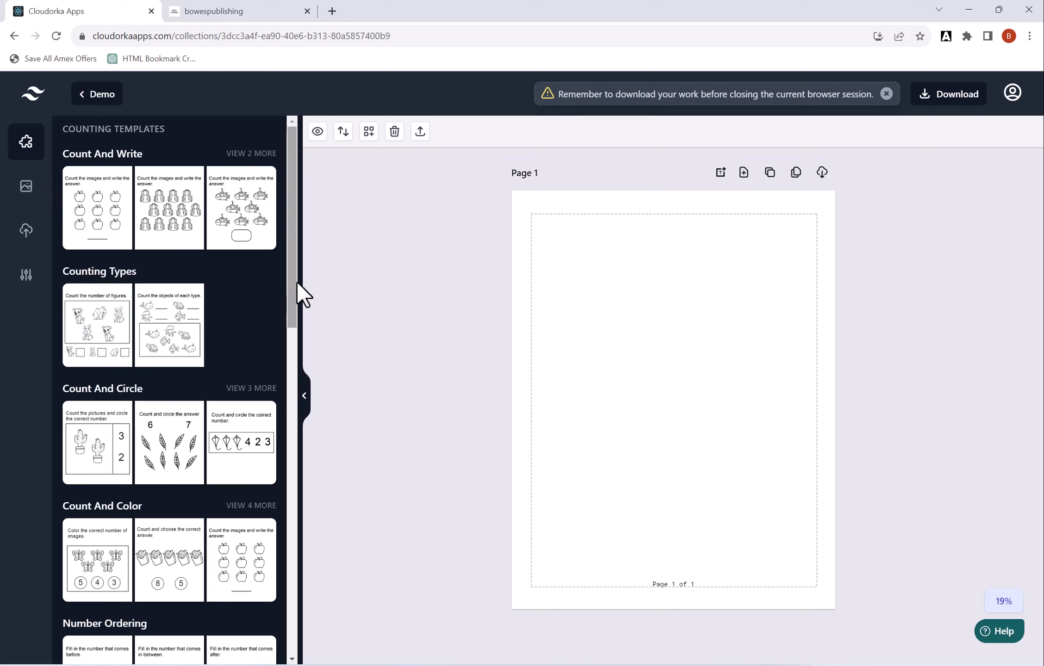
left_click_drag(291, 287, 293, 316)
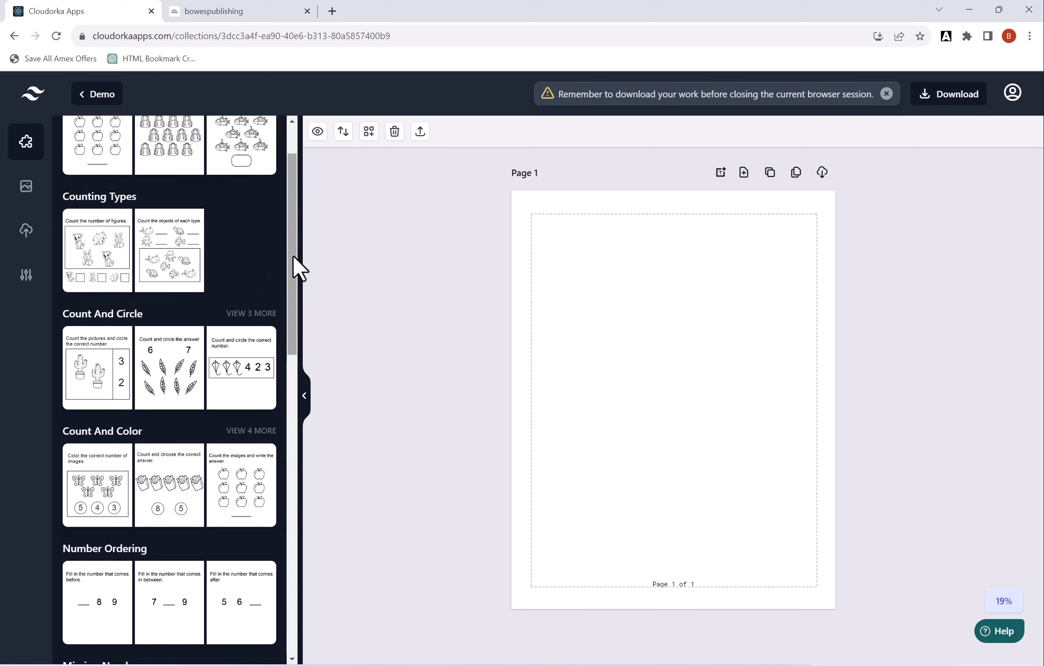
left_click_drag(293, 254, 289, 293)
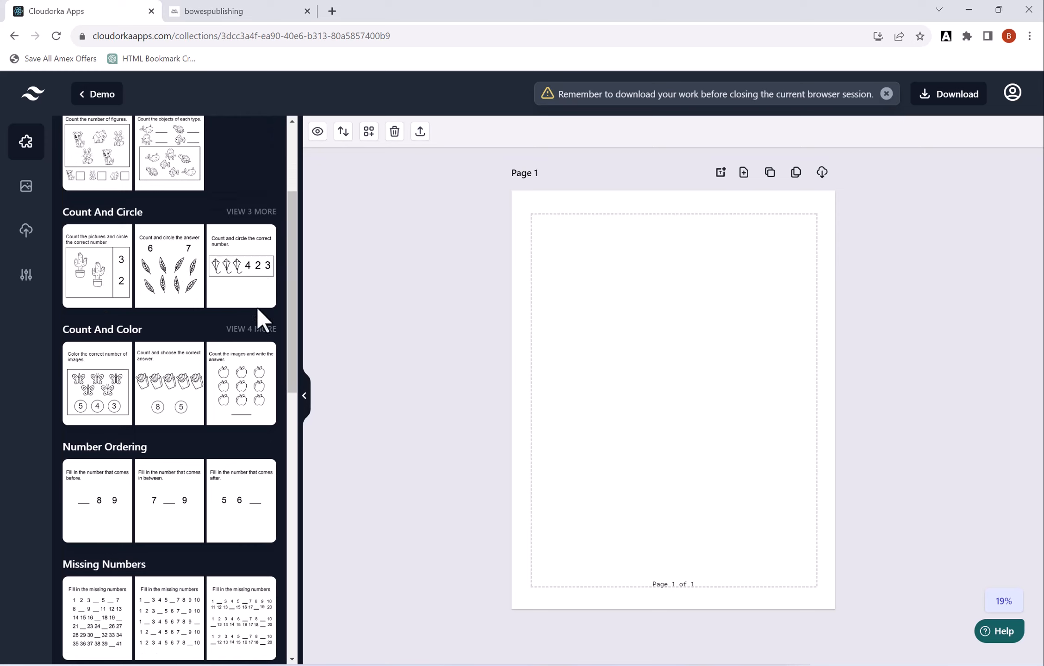
left_click_drag(287, 291, 288, 331)
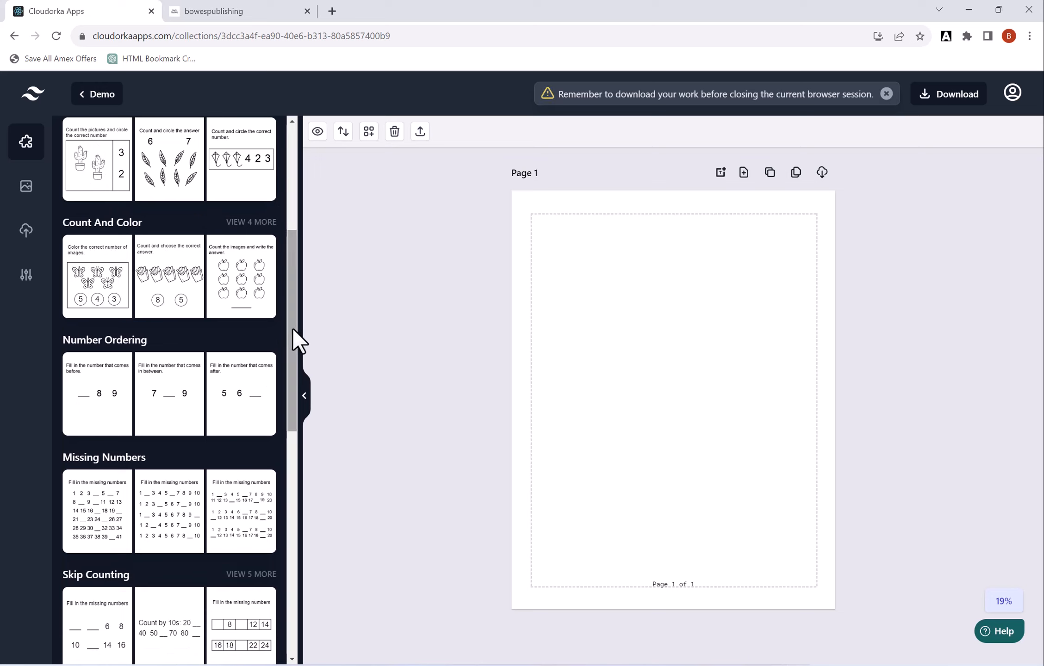
scroll(292, 327, "down", 3)
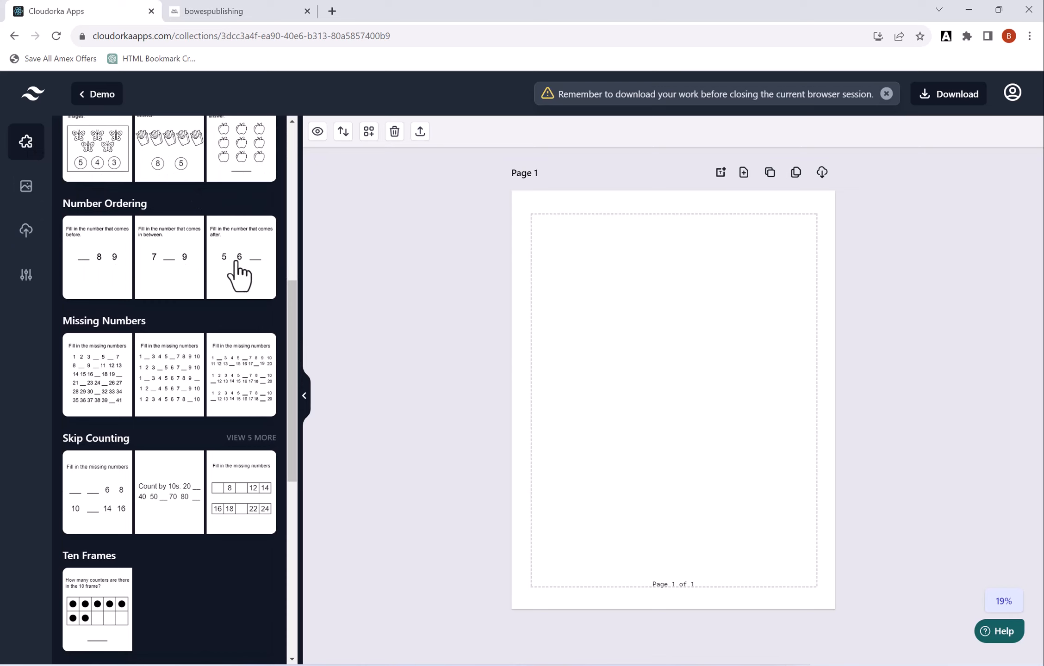
left_click_drag(290, 296, 289, 332)
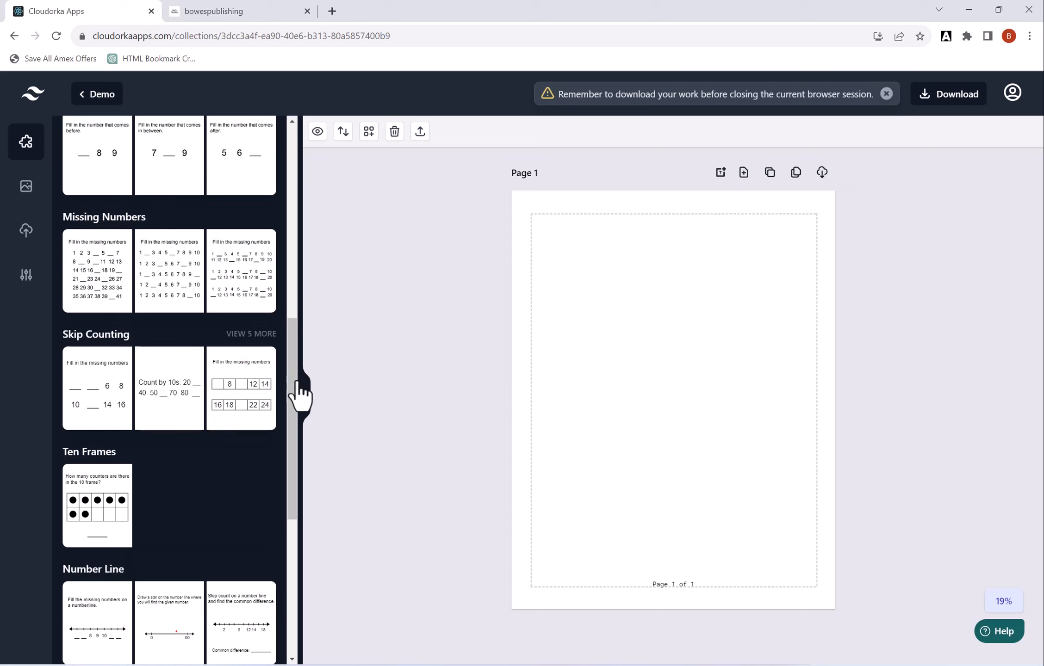
left_click_drag(291, 369, 291, 417)
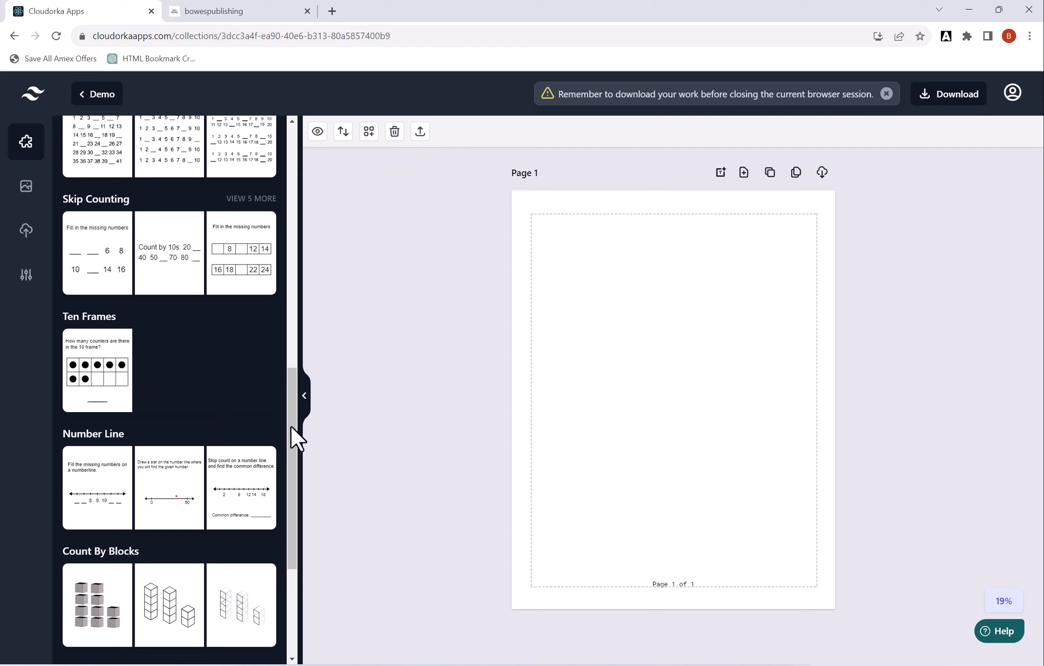
left_click_drag(291, 462, 295, 545)
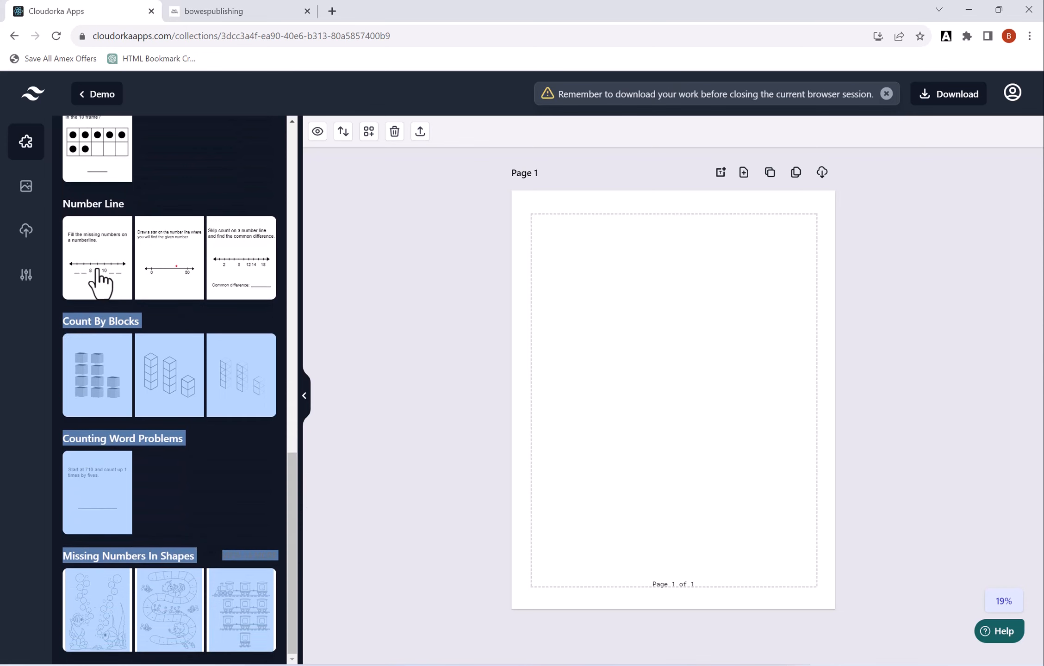
left_click(239, 469)
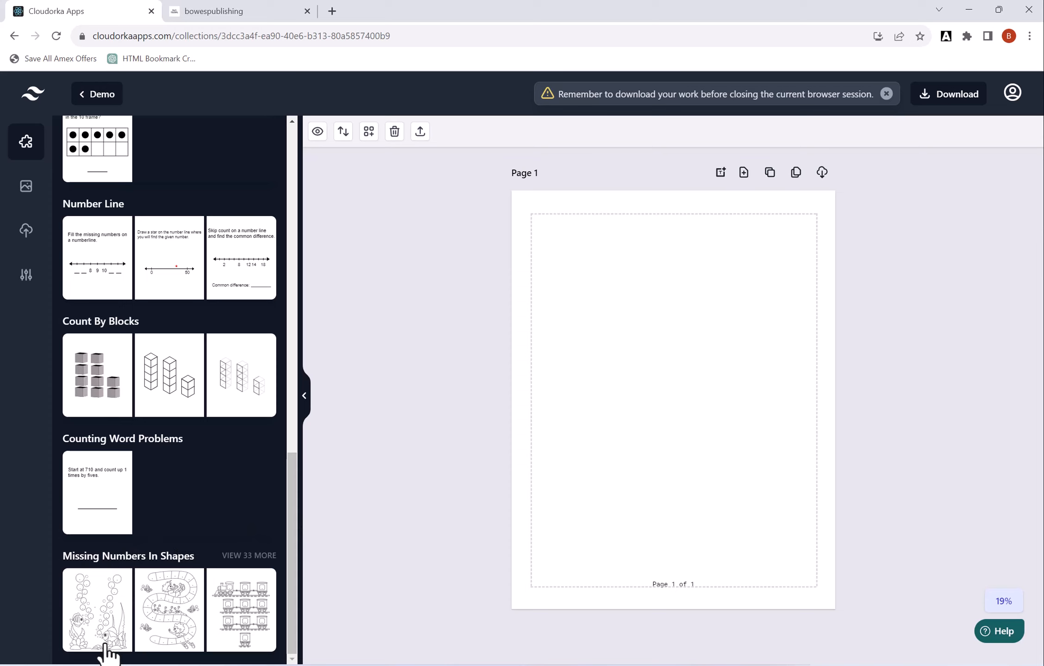
left_click_drag(288, 593, 298, 253)
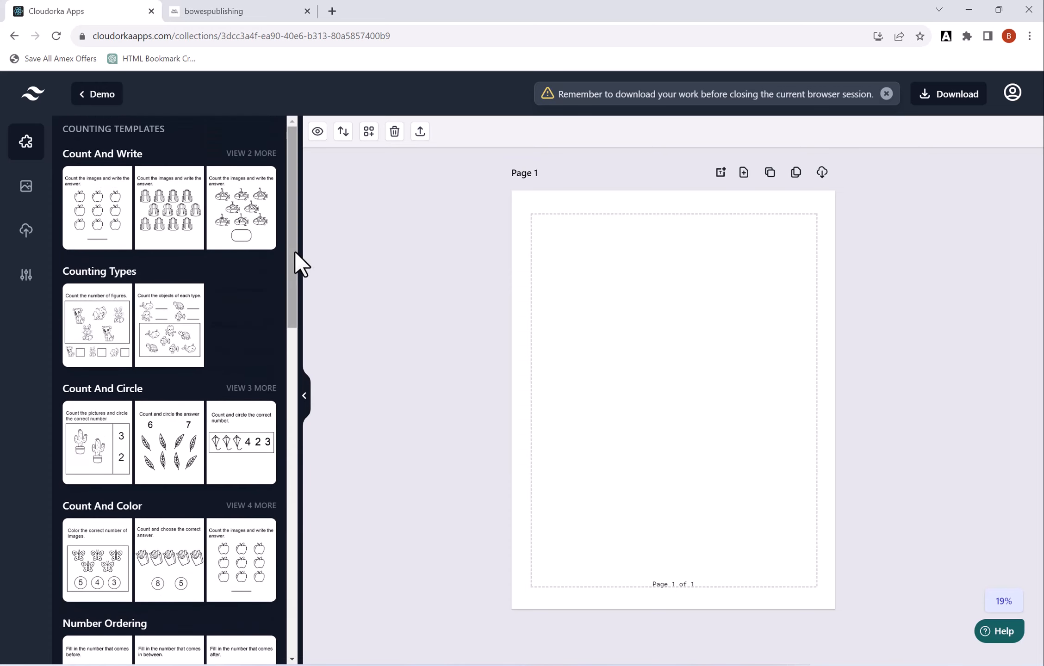
Insert the first Count And Write template on page 1, shrink its grid and centre it within the margins
left_click(99, 211)
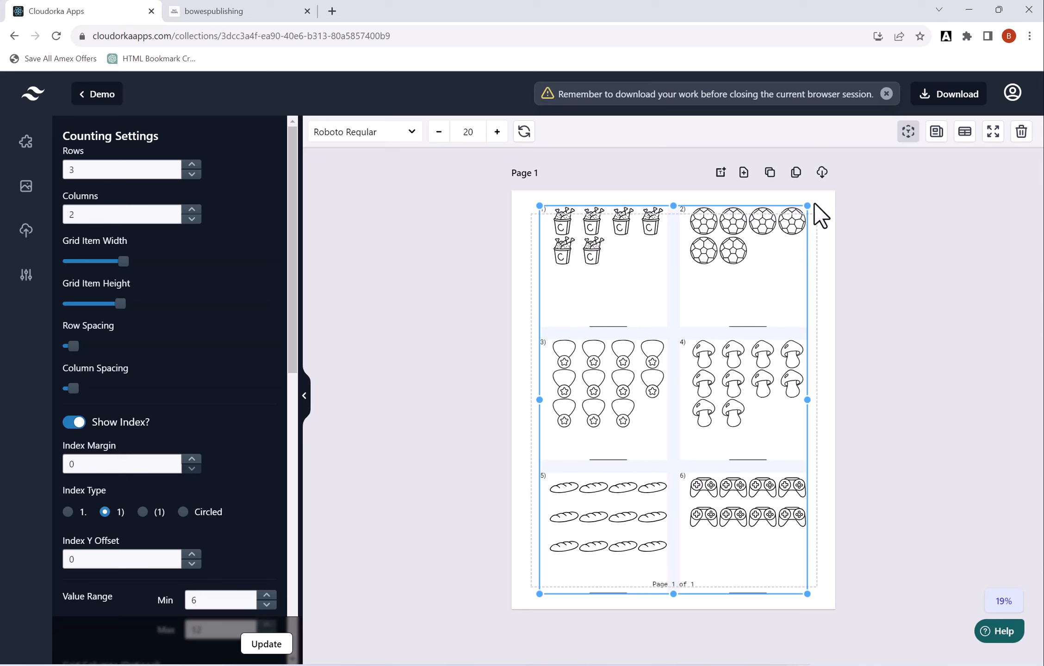
left_click_drag(808, 206, 747, 254)
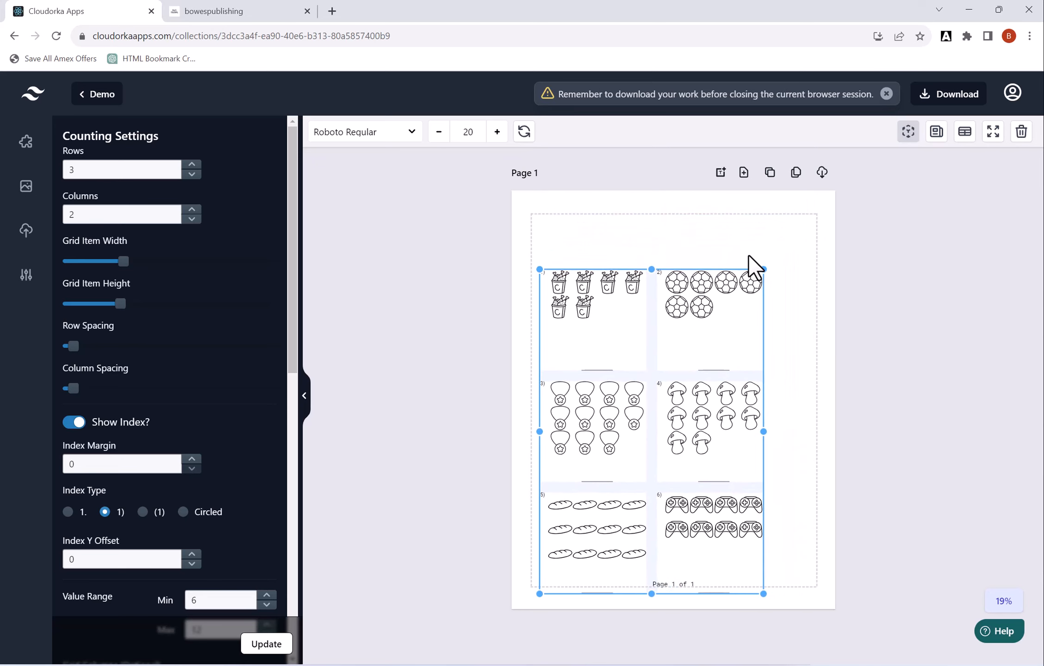
left_click_drag(693, 355, 696, 354)
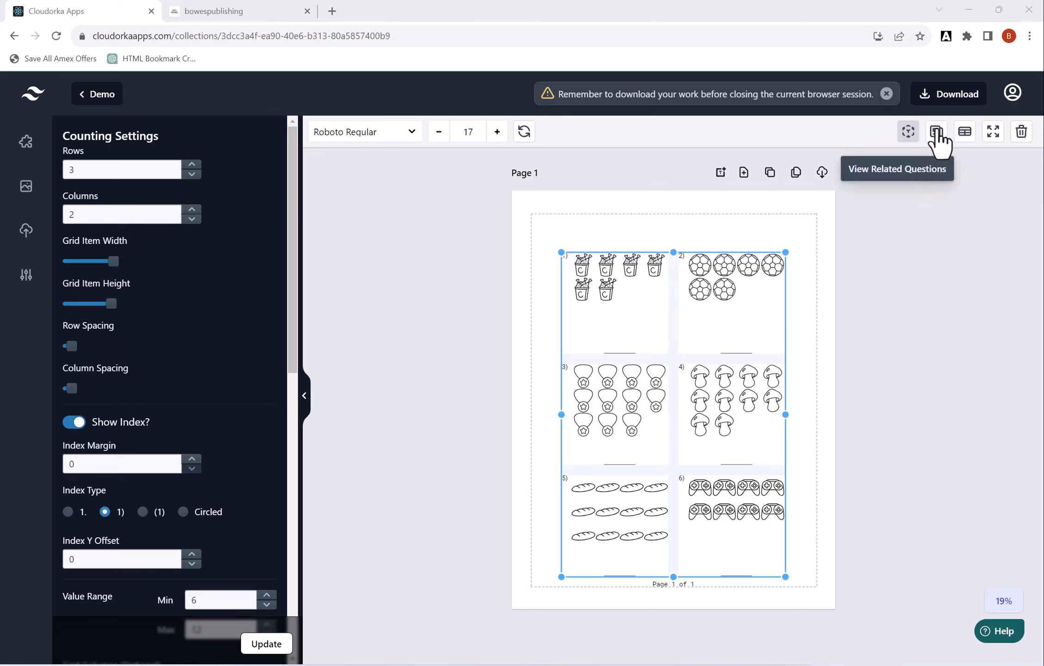
Open the grid's icon selection and select the first, second and fourth to seventh icons in the first Fruits row
left_click(964, 135)
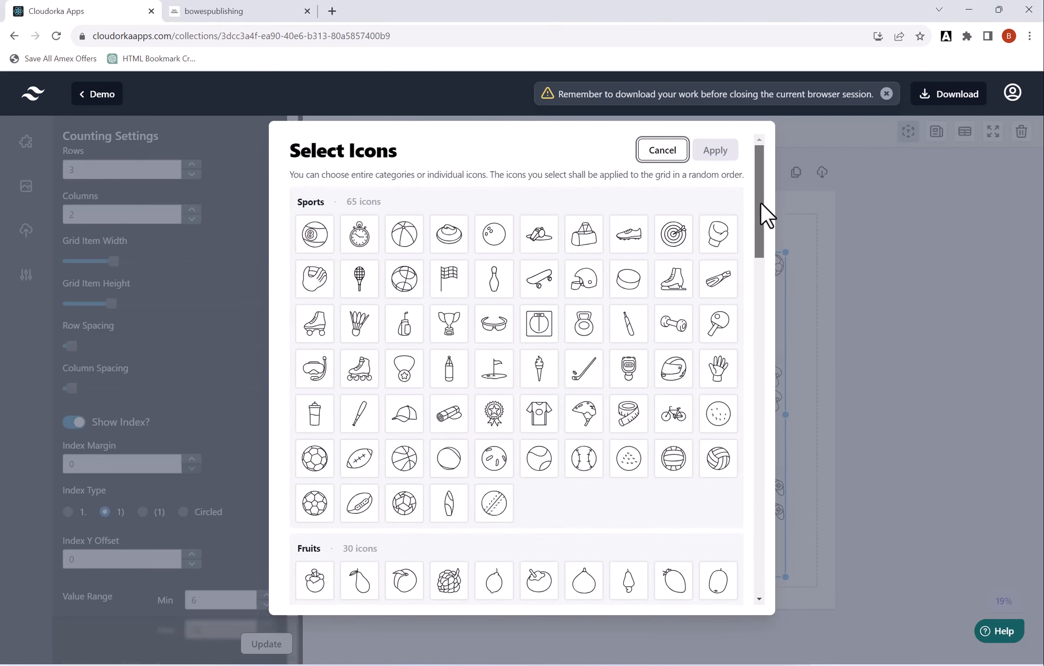
left_click_drag(760, 203, 767, 177)
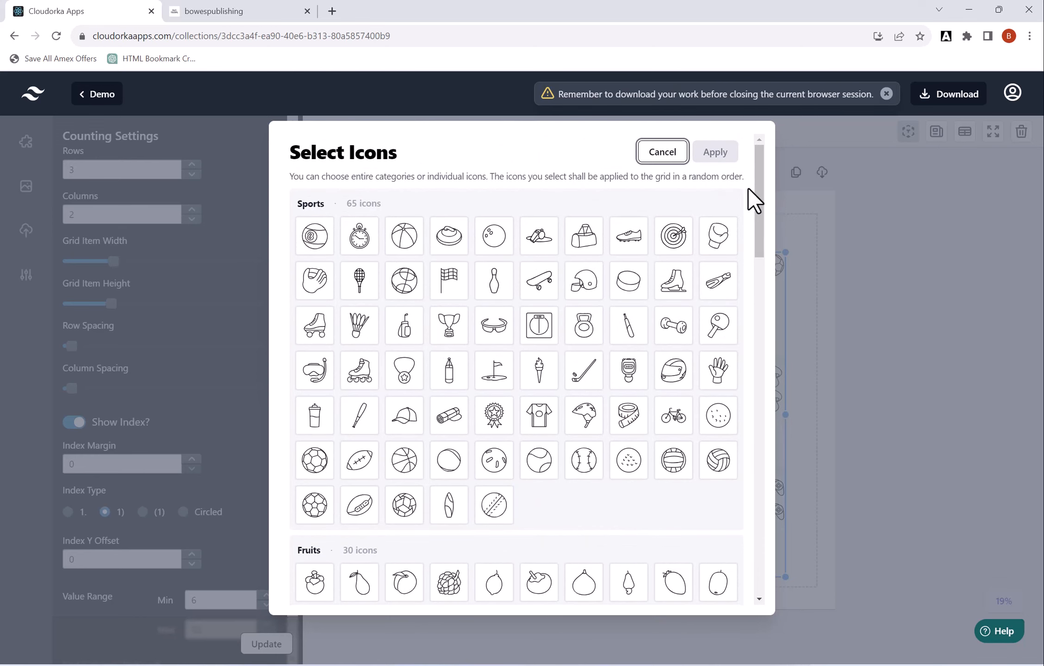
left_click_drag(757, 184, 758, 232)
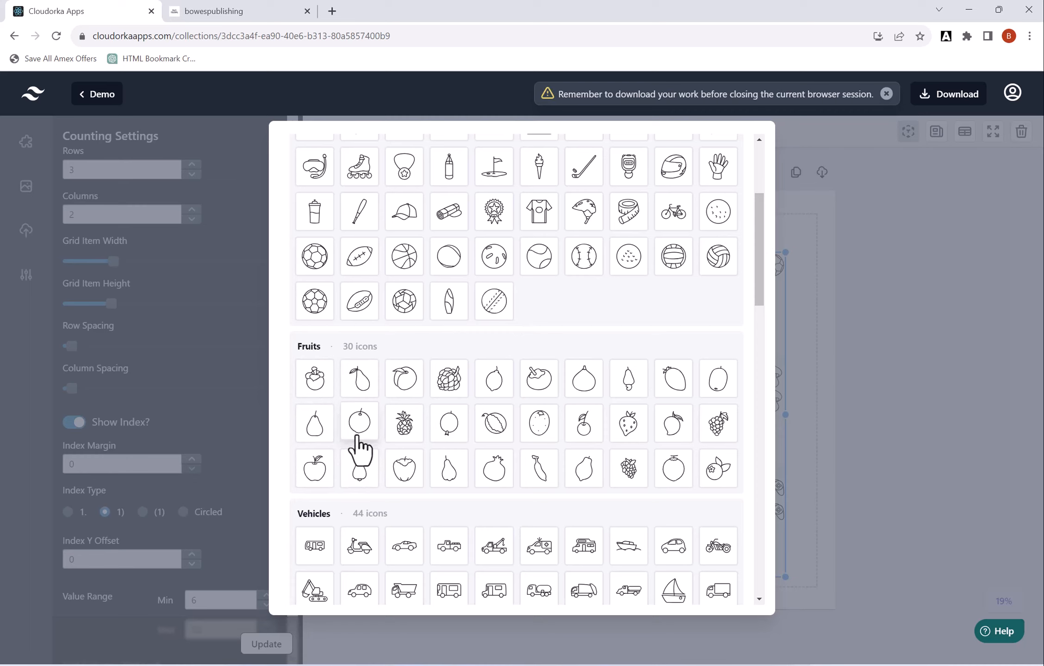
left_click(317, 387)
left_click(355, 388)
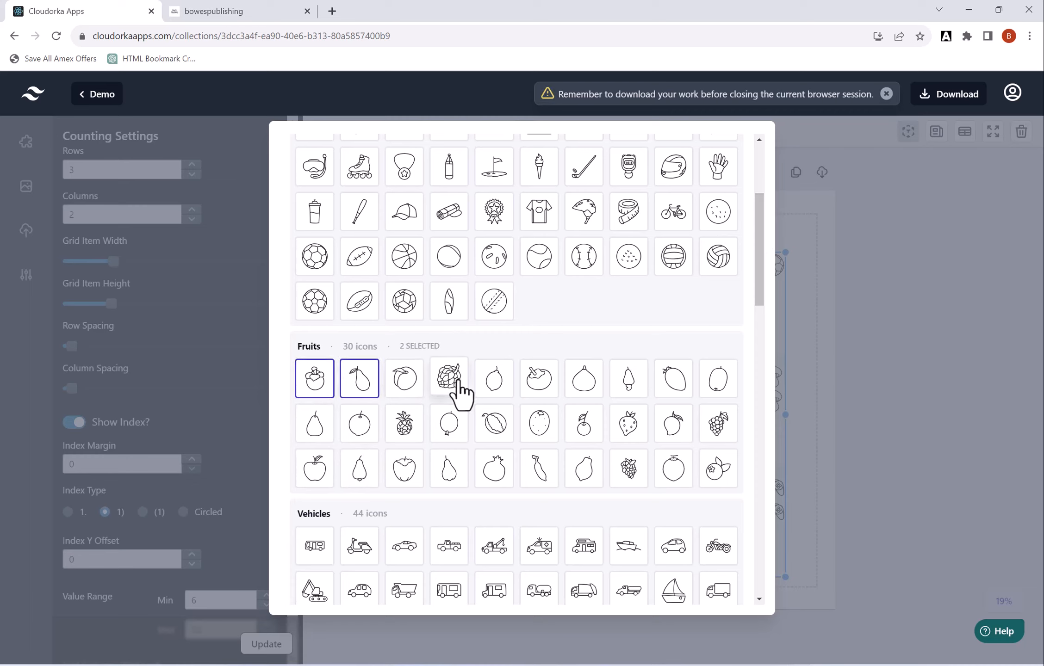
left_click(503, 389)
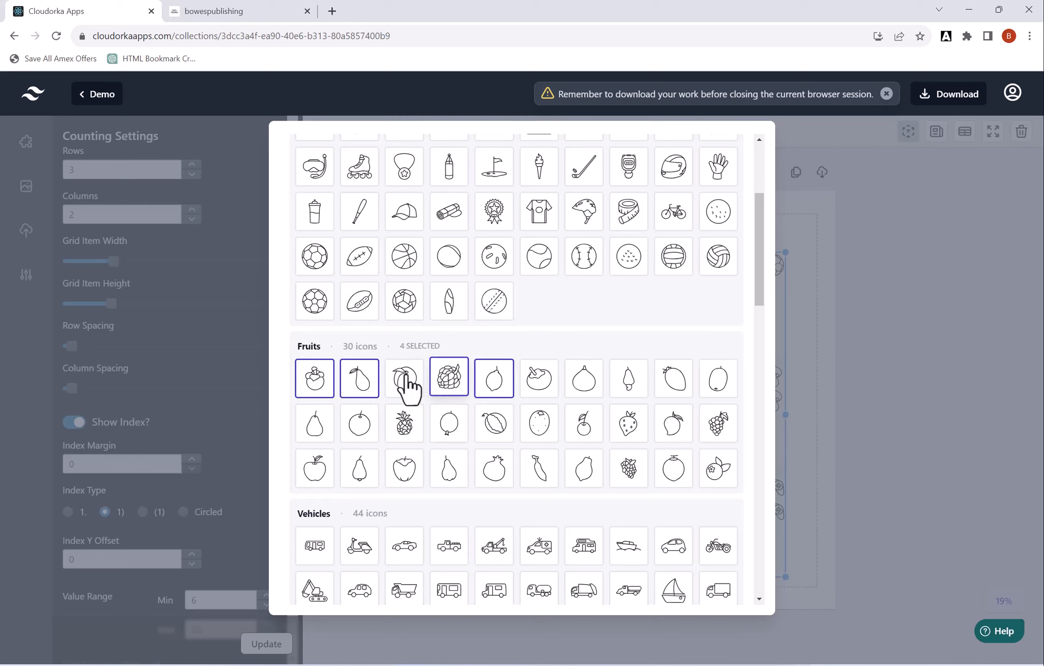
left_click(539, 379)
left_click(583, 389)
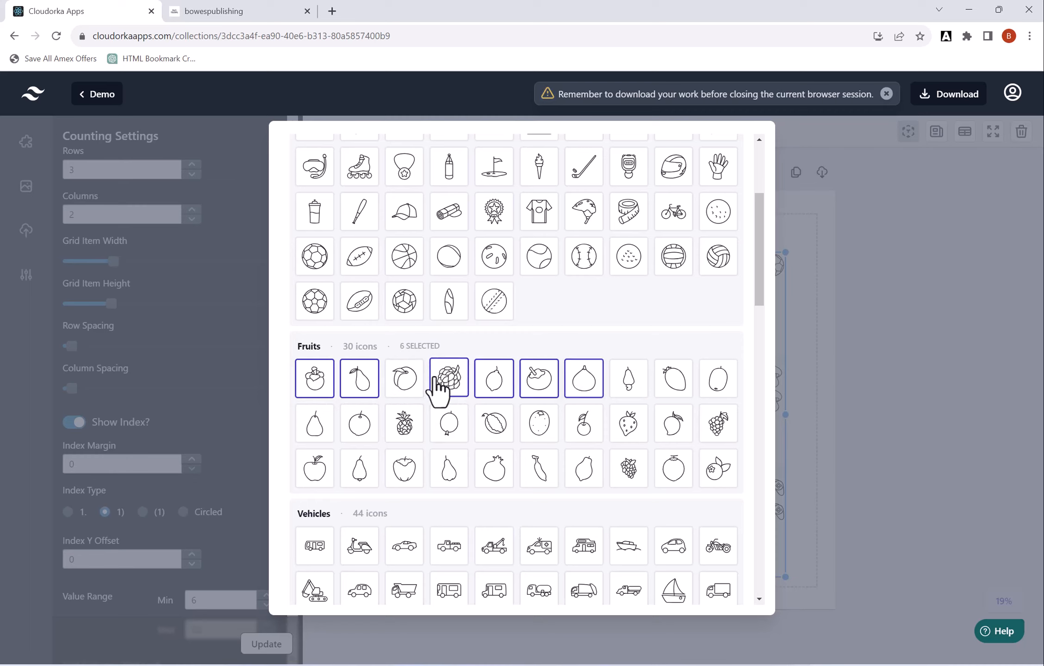
Add the first four icons of the second Fruits row to the selection and apply the icons to the grid
left_click(441, 428)
left_click(406, 428)
left_click(358, 428)
left_click(314, 428)
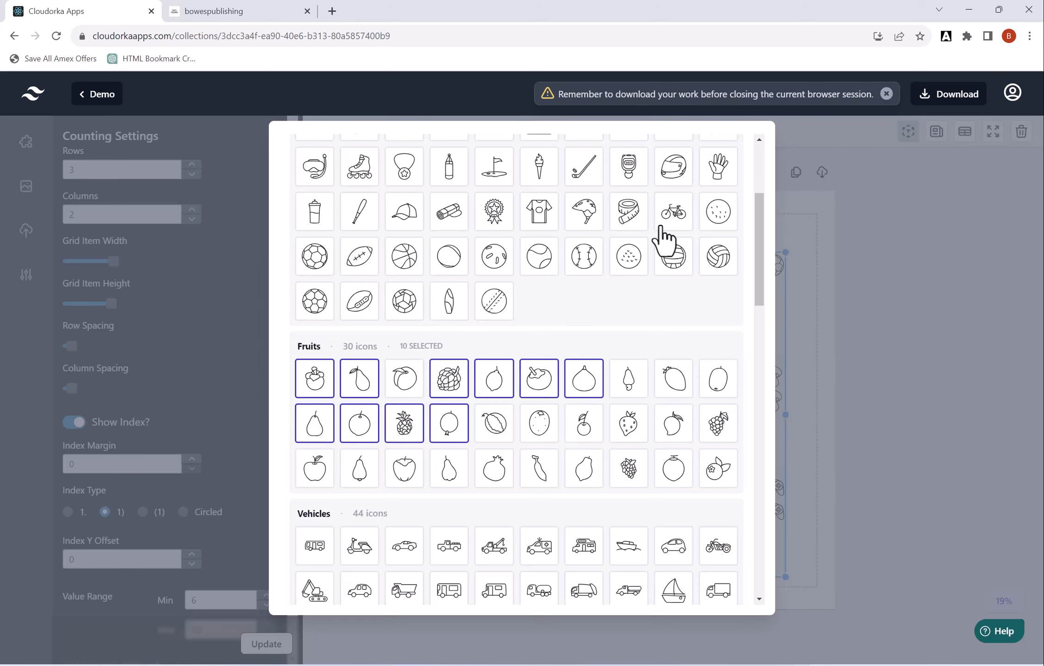
scroll(662, 231, "up", 5)
left_click(718, 156)
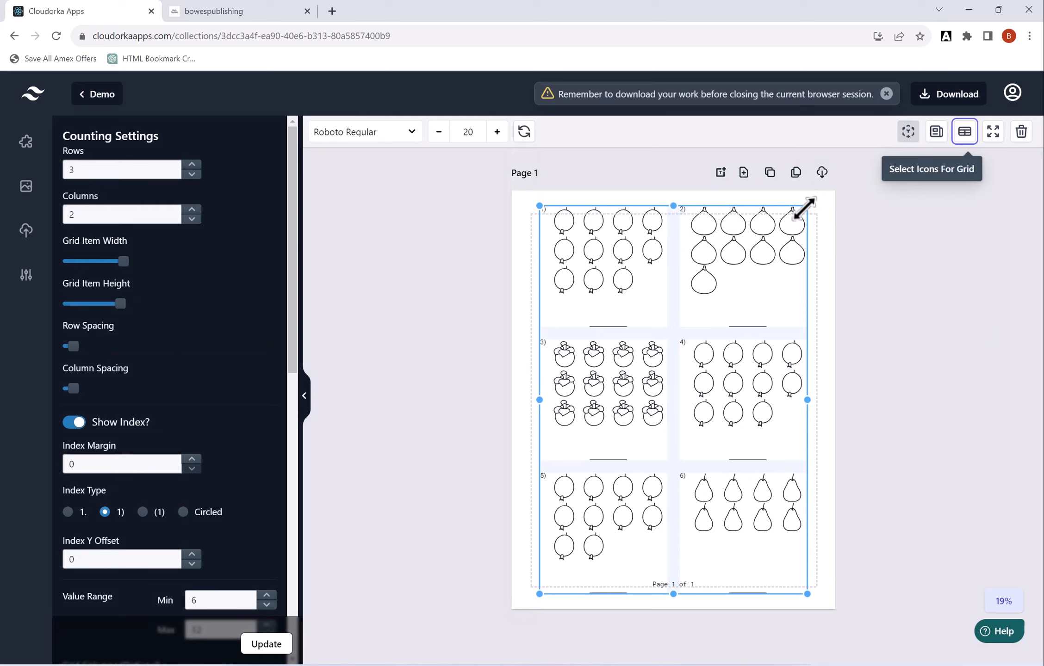
Shrink the fruit counting grid, centre it horizontally within the page margins and deselect it
left_click_drag(801, 210, 754, 242)
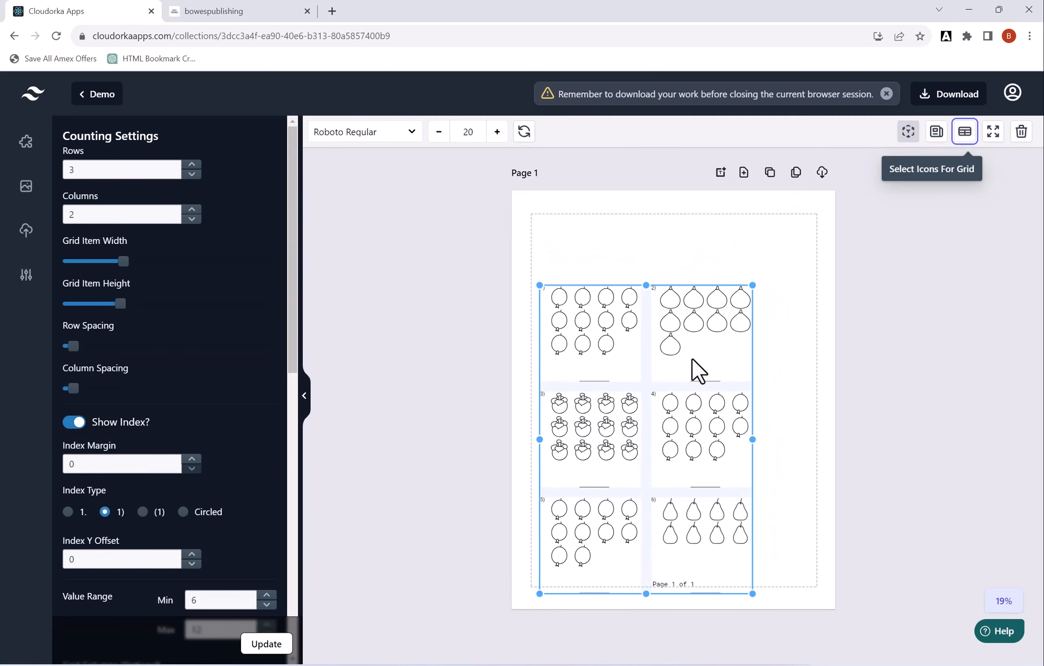
left_click_drag(716, 335, 719, 331)
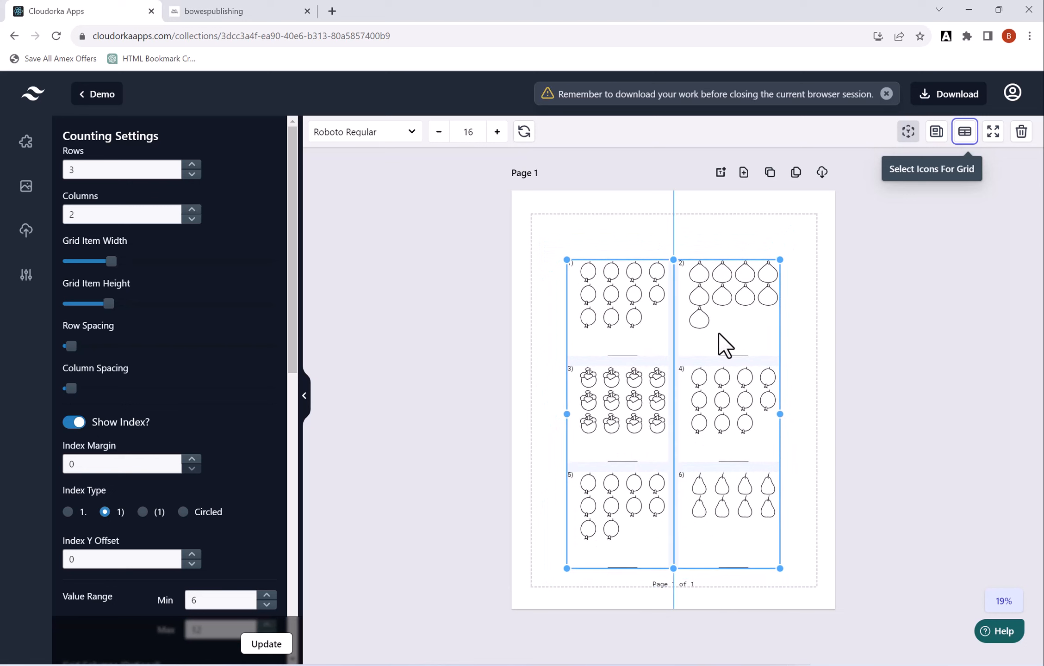
left_click(853, 351)
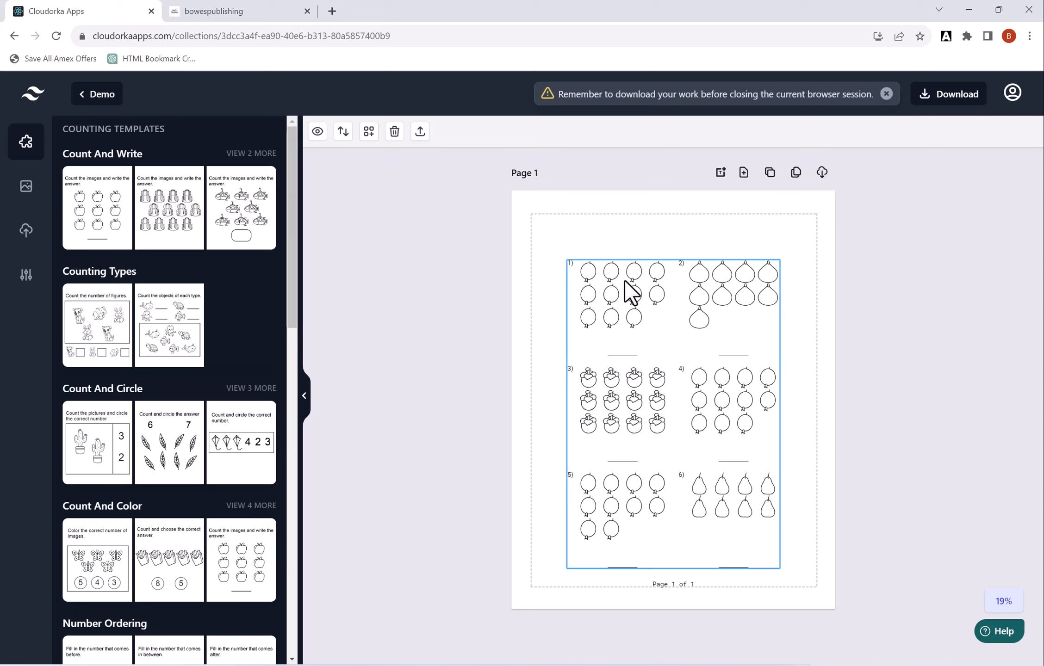
Upload the images Animal 1 to Animal 52 from the animals folder as custom icons, leaving out the nono file
left_click(420, 133)
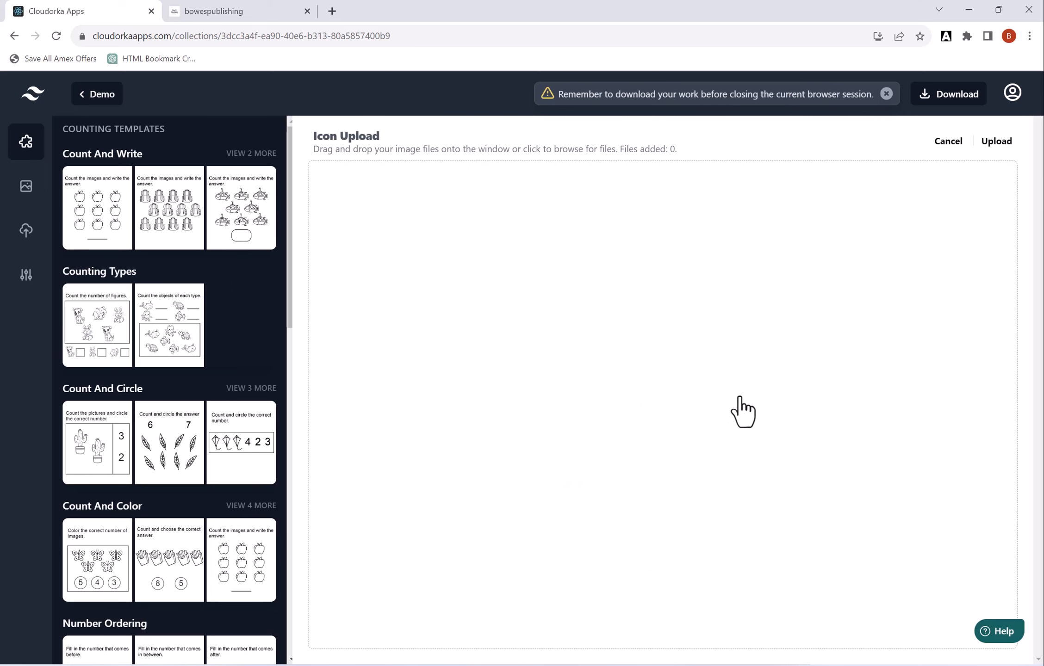
left_click(587, 361)
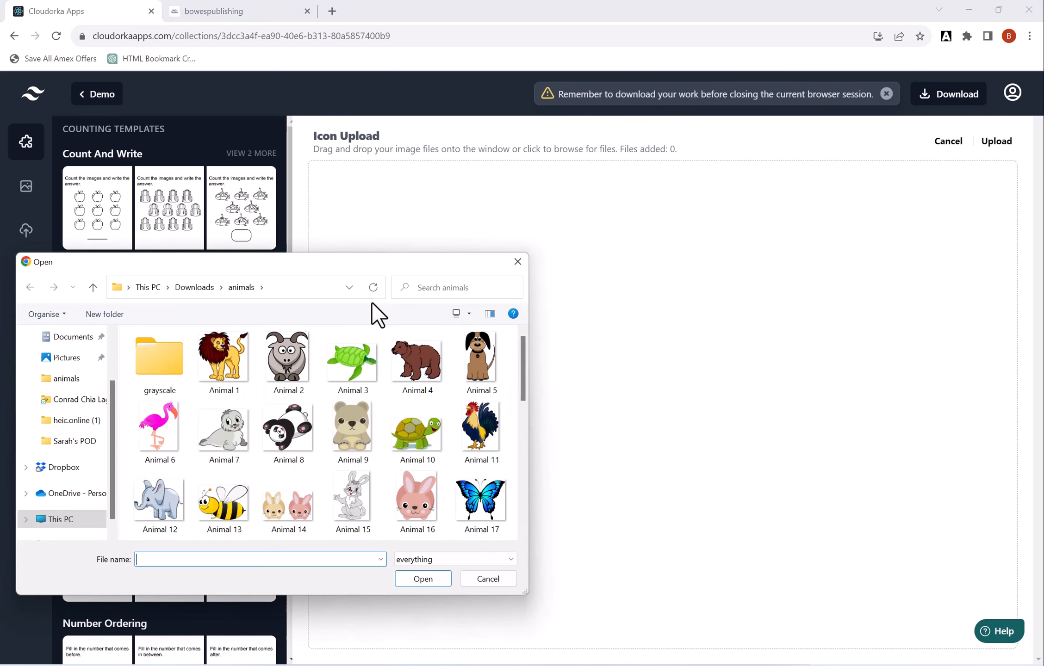
left_click(161, 355)
key("ctrl+a")
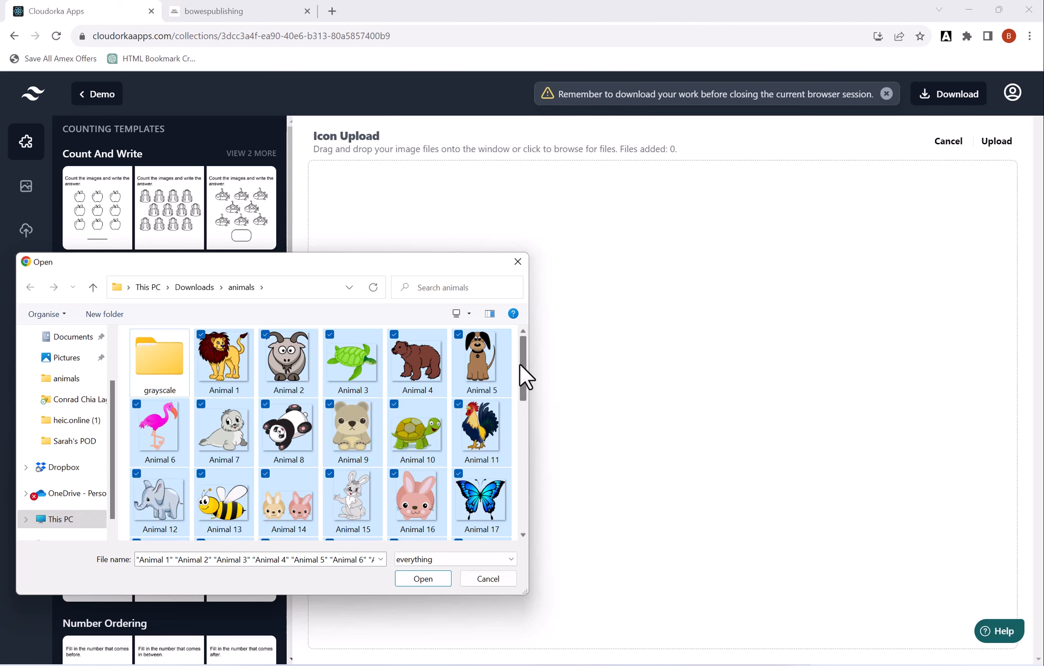
left_click_drag(519, 364, 517, 505)
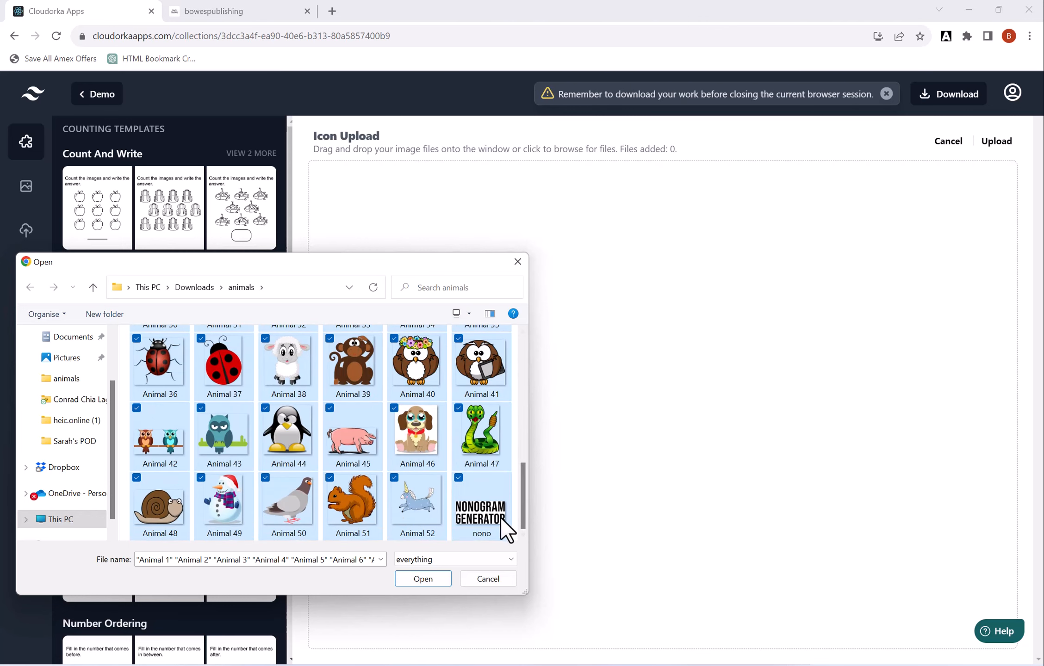
left_click(483, 518, "ctrl")
left_click(420, 579)
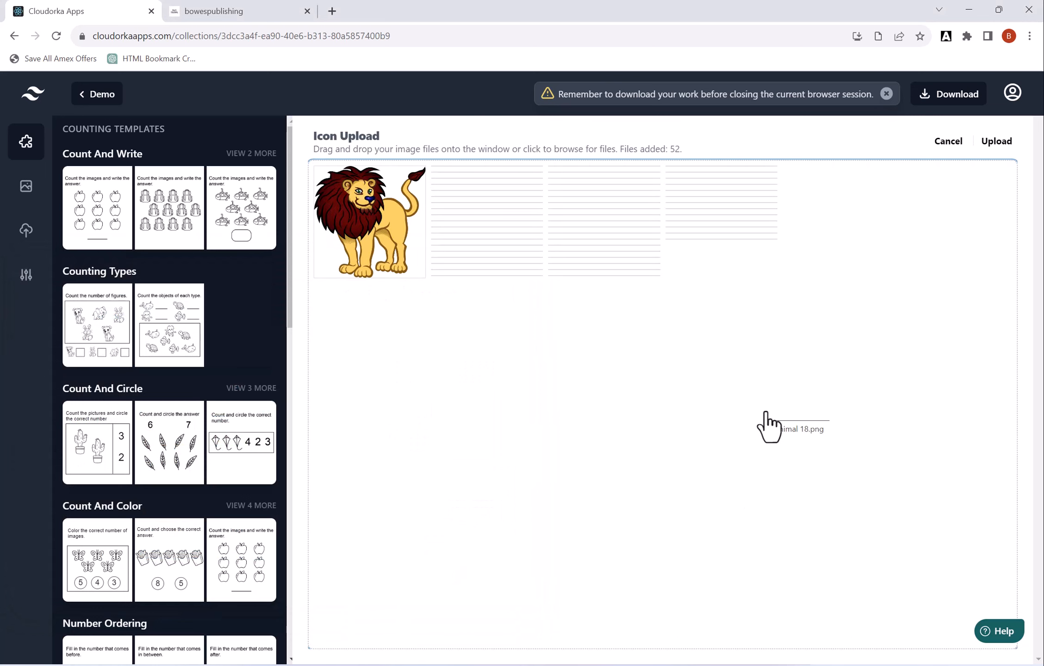
left_click(986, 141)
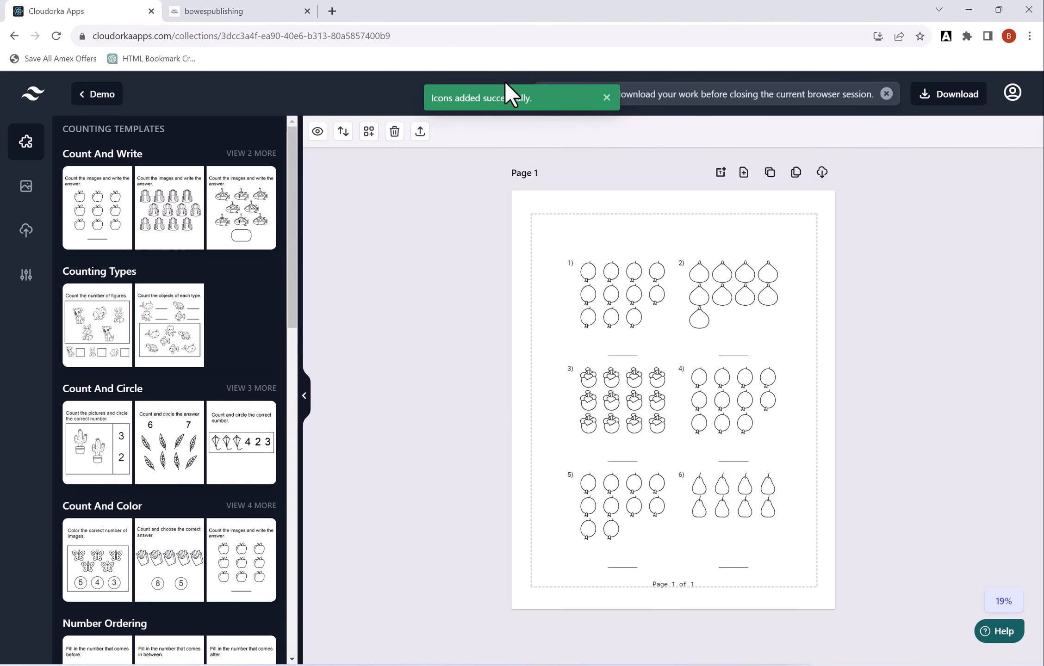
Select the custom ladybug, grey cartoon elephant, pink llama, pink bunny face and brown bear images as icons and apply them to the counting grid
left_click(622, 299)
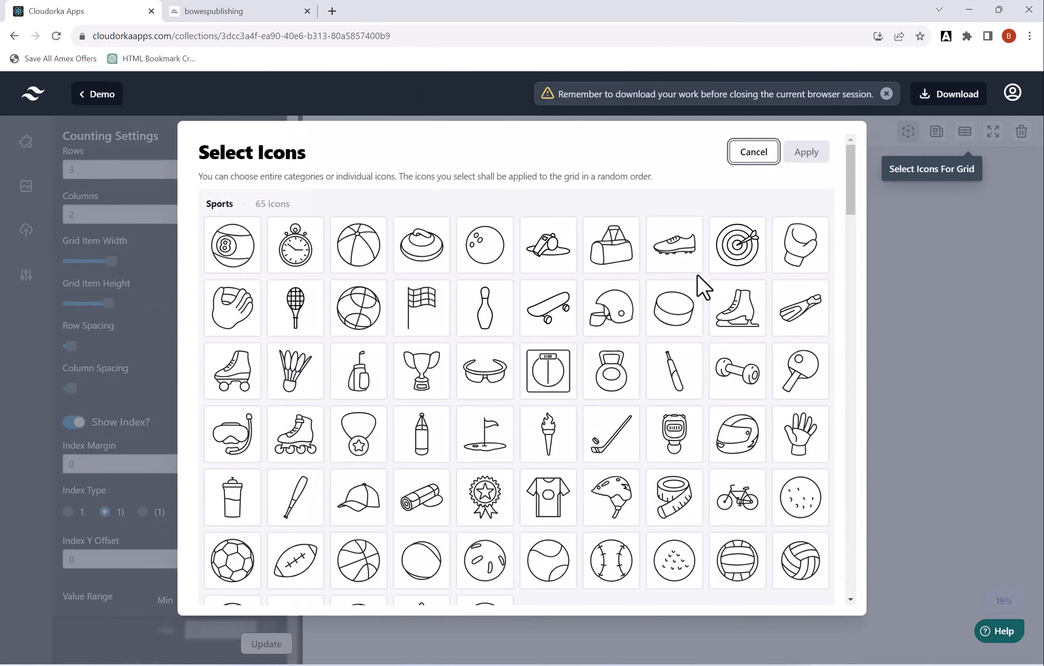
left_click_drag(850, 178, 852, 585)
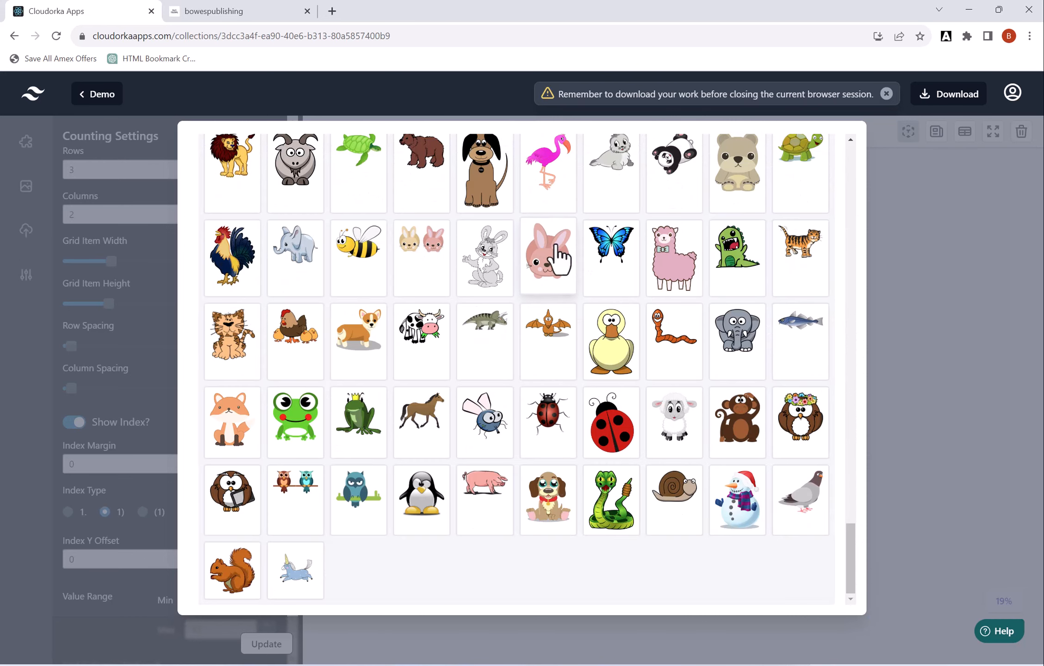
scroll(534, 250, "up", 2)
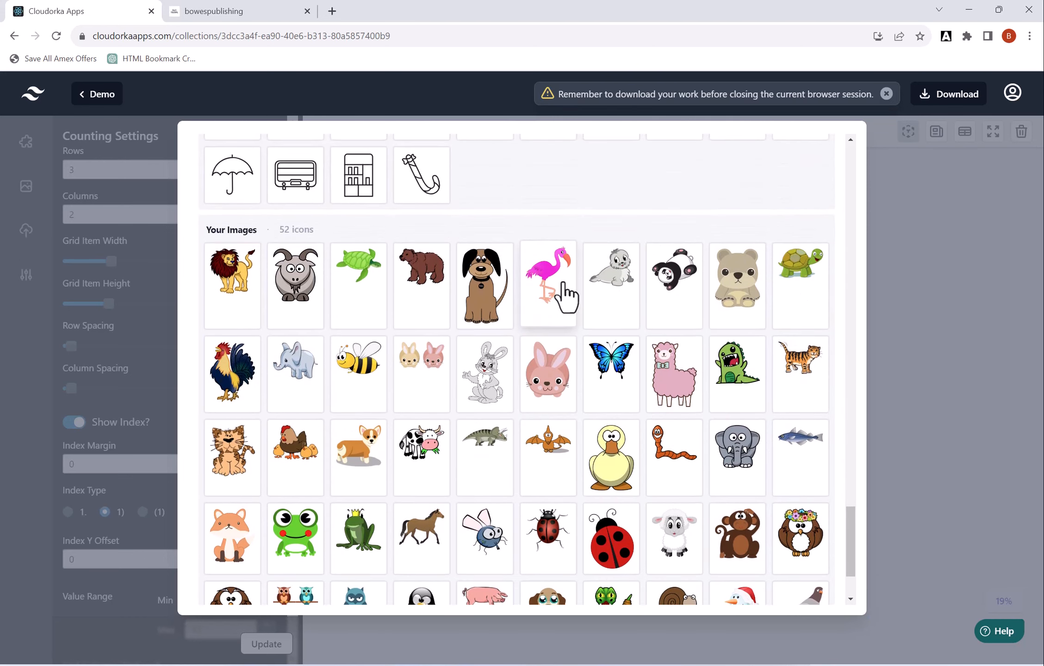
left_click(612, 551)
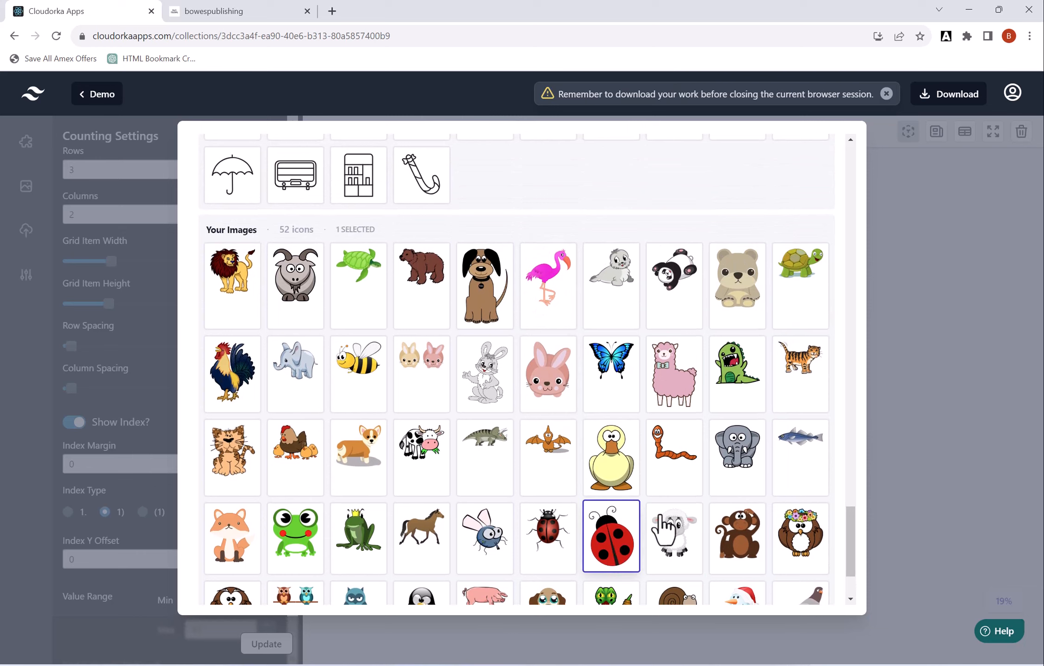
left_click(736, 462)
left_click(678, 370)
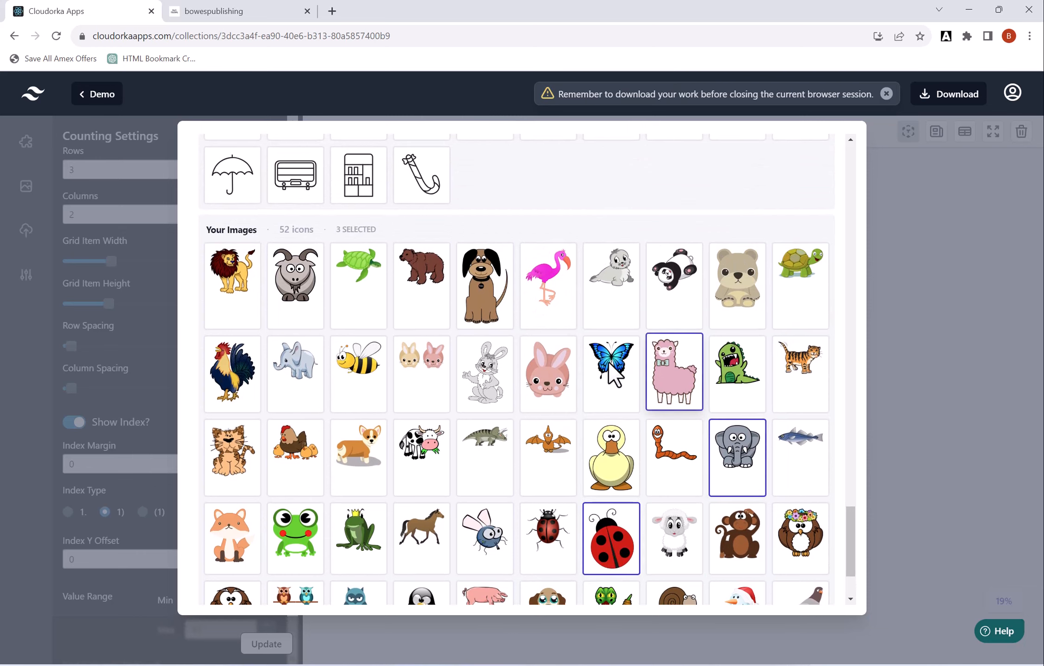
left_click(555, 366)
left_click(419, 278)
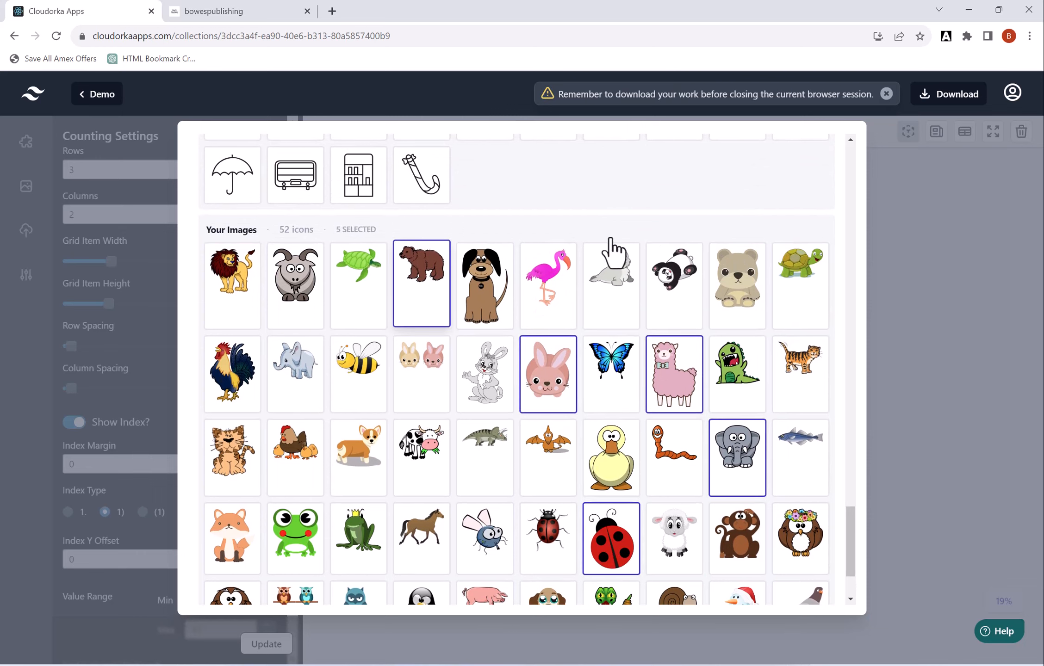
scroll(620, 252, "up", 15)
scroll(630, 249, "up", 10)
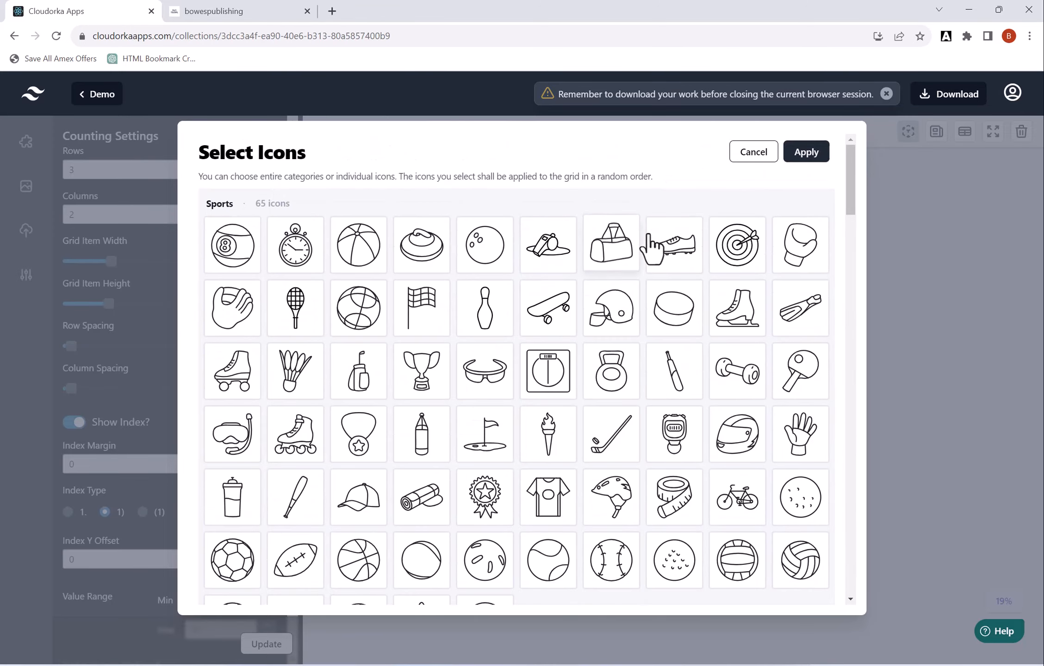
left_click(806, 153)
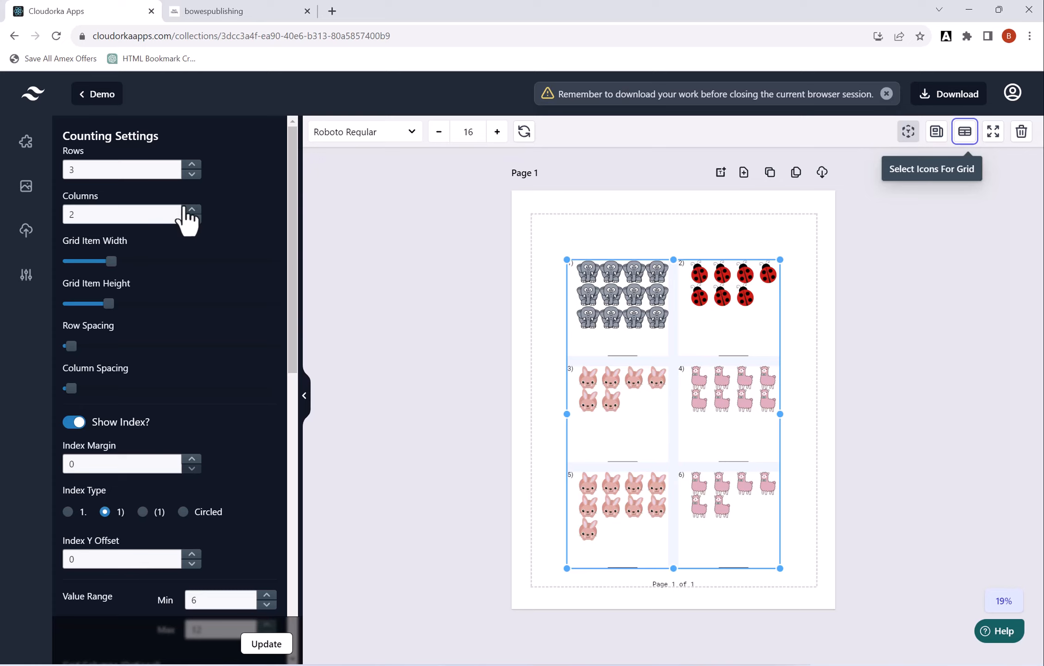
Set the counting grid to 5 rows and 3 columns and update it
left_click(120, 175)
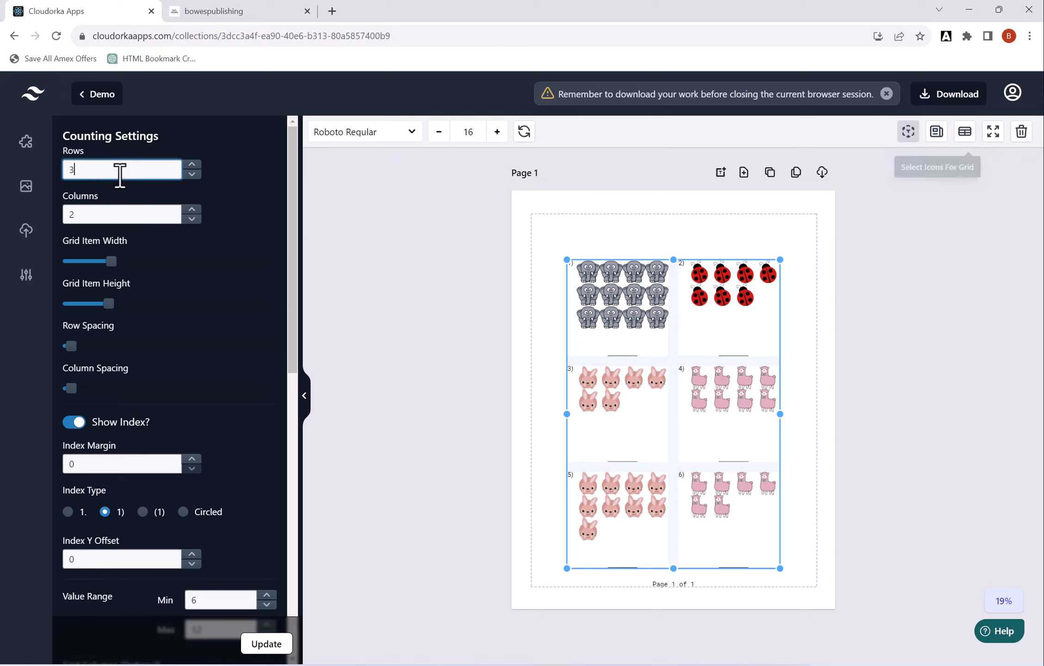
left_click(107, 215)
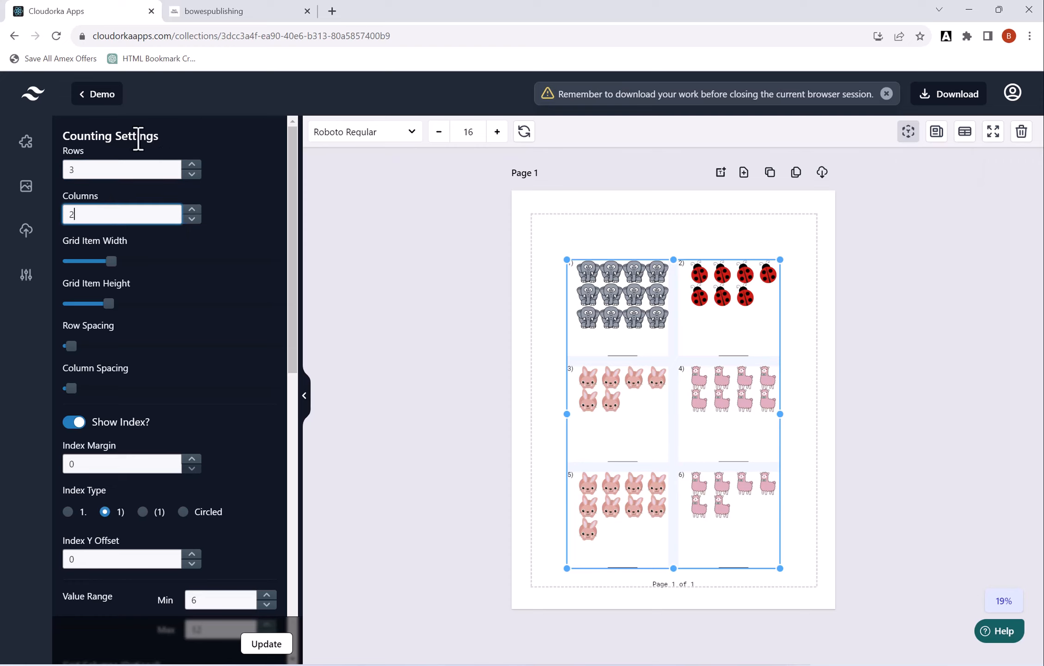
left_click(191, 165)
left_click(192, 165)
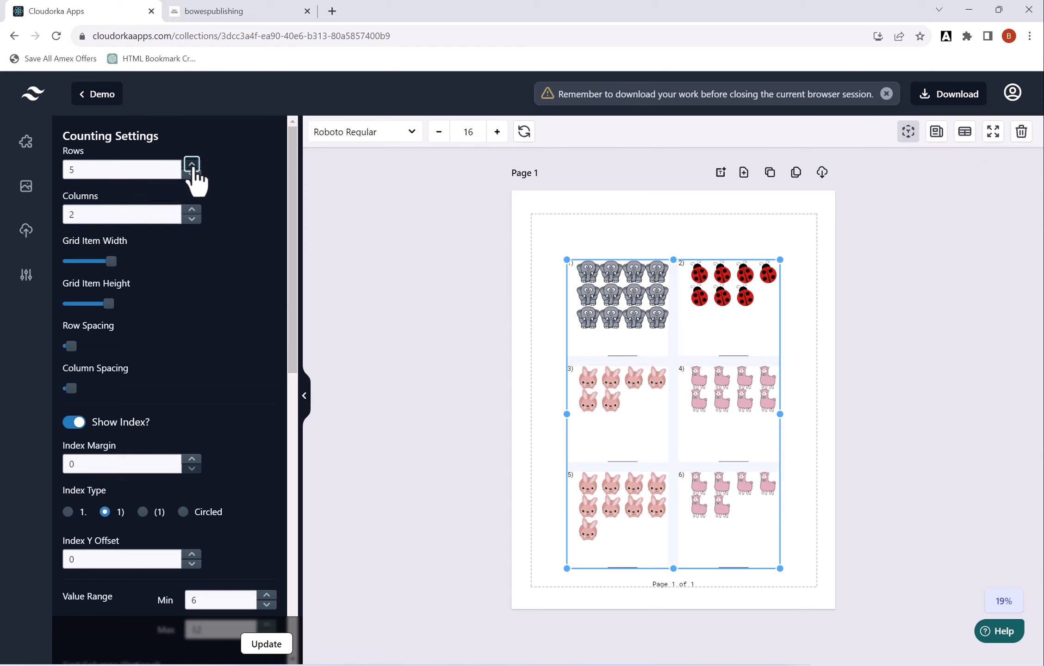
left_click(192, 209)
left_click(280, 647)
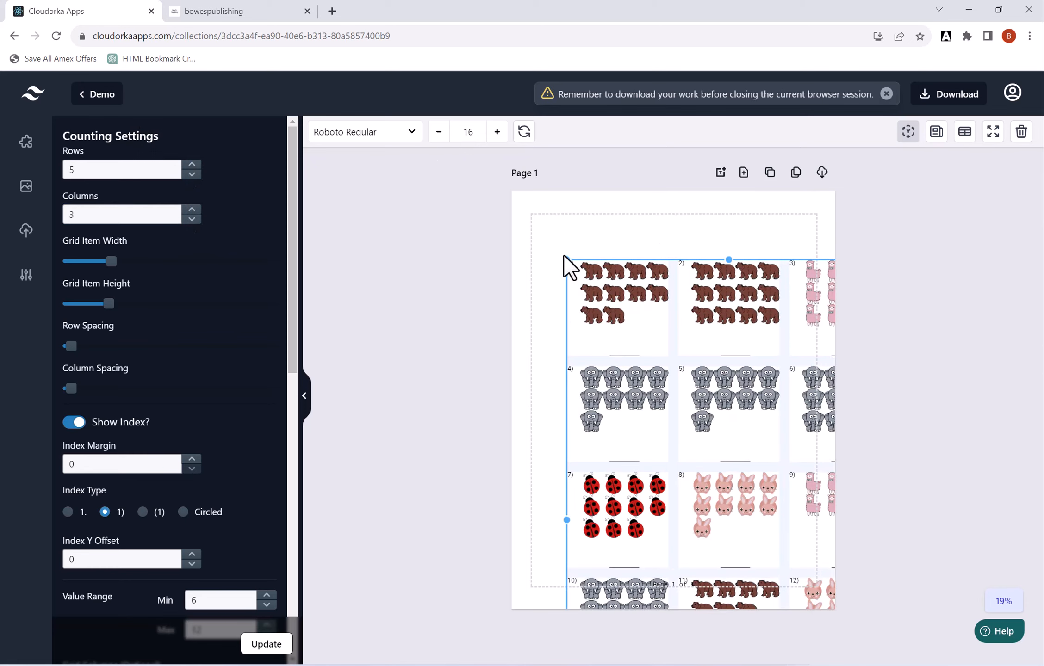
Shrink the enlarged counting grid and position it so that all rows and columns fit centred within the page margins
left_click_drag(565, 258, 656, 345)
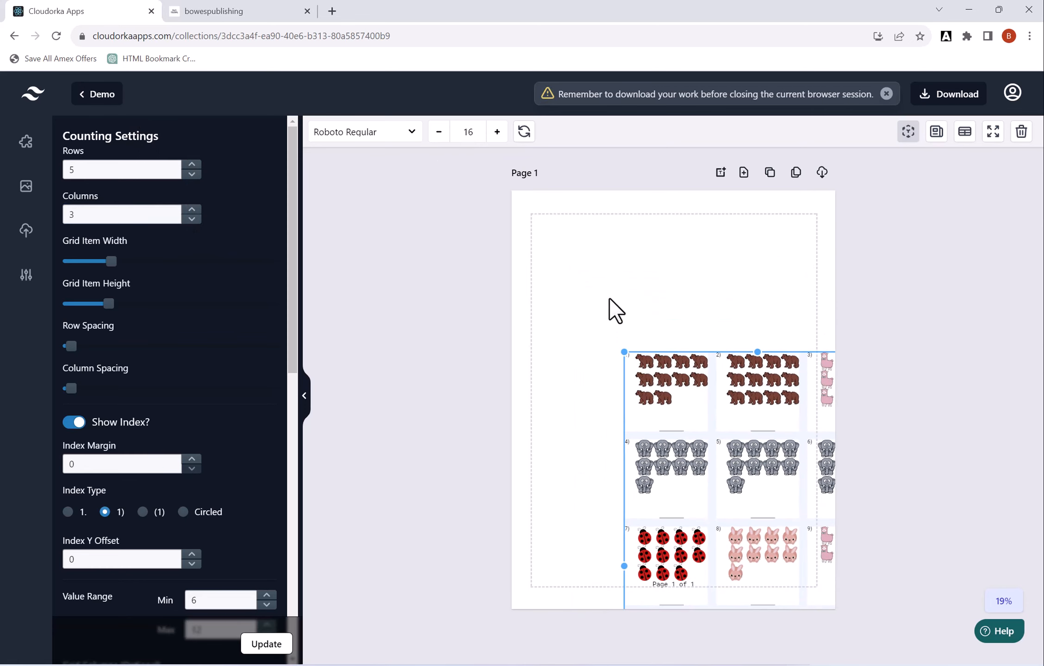
left_click_drag(609, 297, 608, 282)
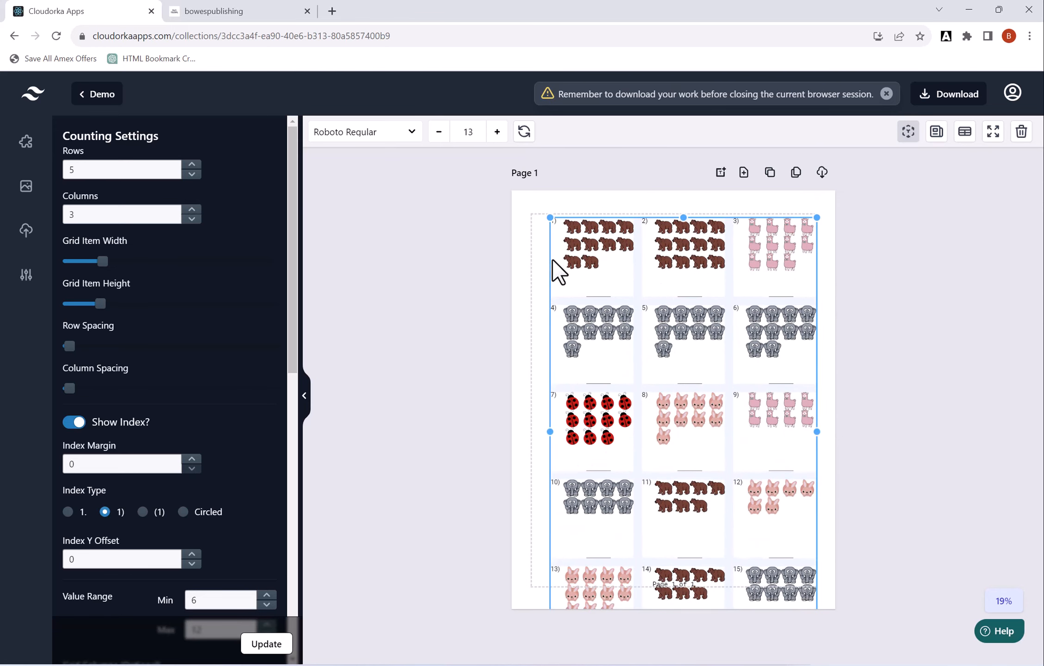
left_click_drag(553, 218, 604, 300)
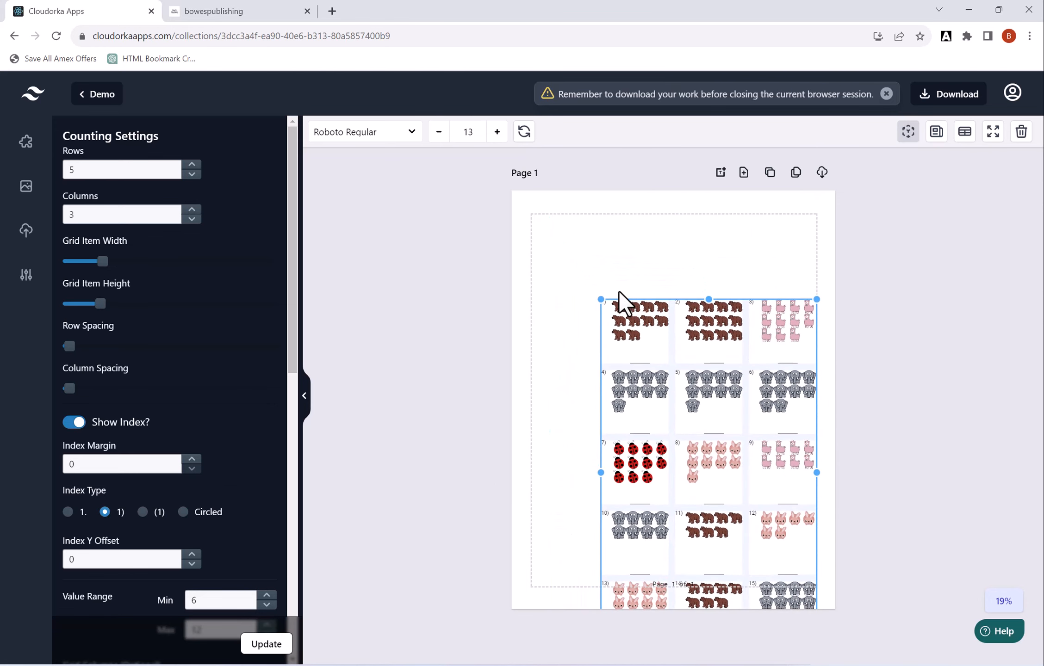
left_click_drag(694, 329, 641, 272)
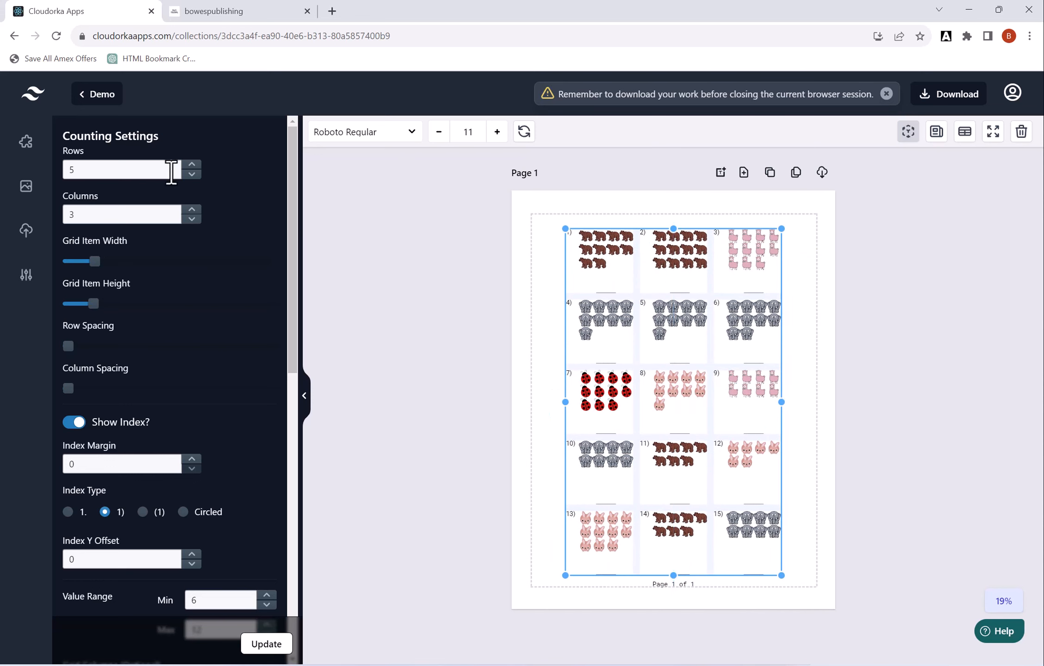
Reduce the counting grid to 2 rows, keeping 3 columns, and update it
left_click(192, 174)
left_click(192, 174)
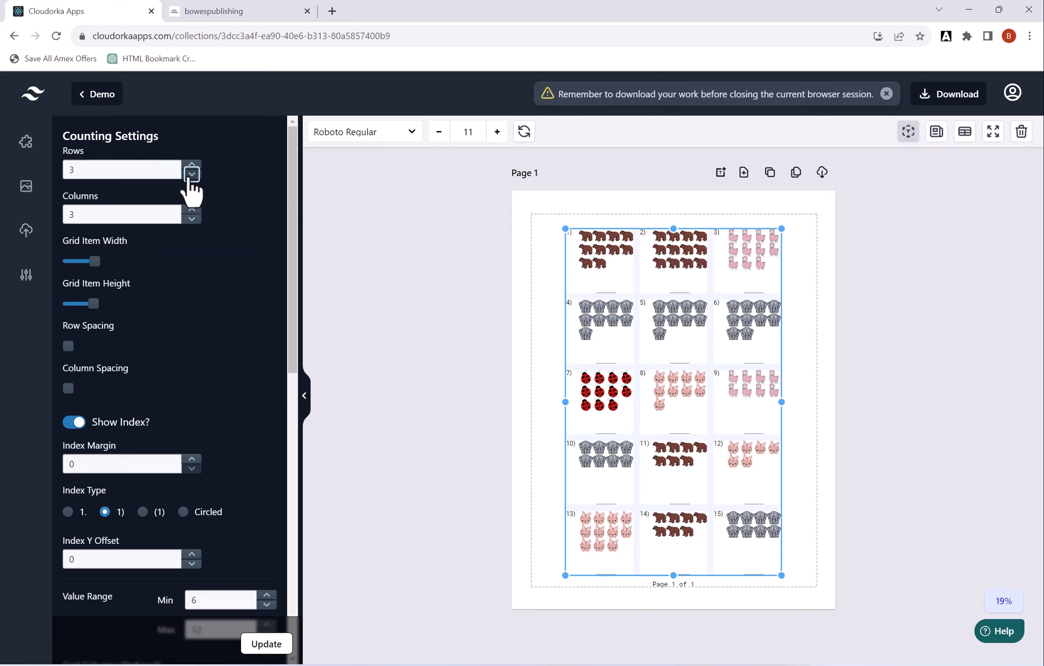
left_click(192, 174)
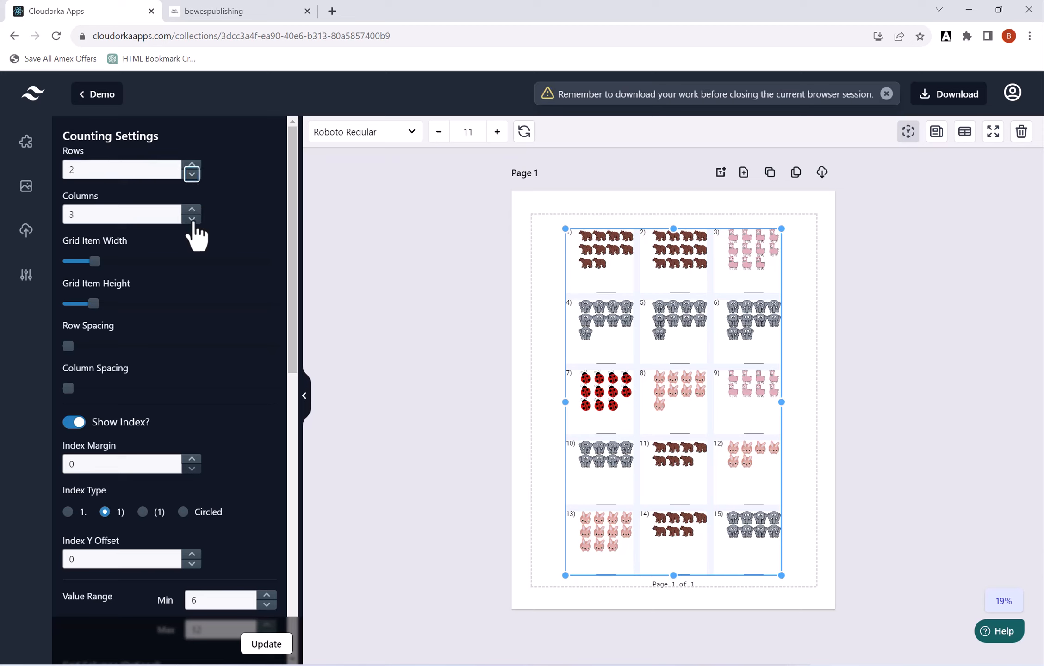
left_click(266, 644)
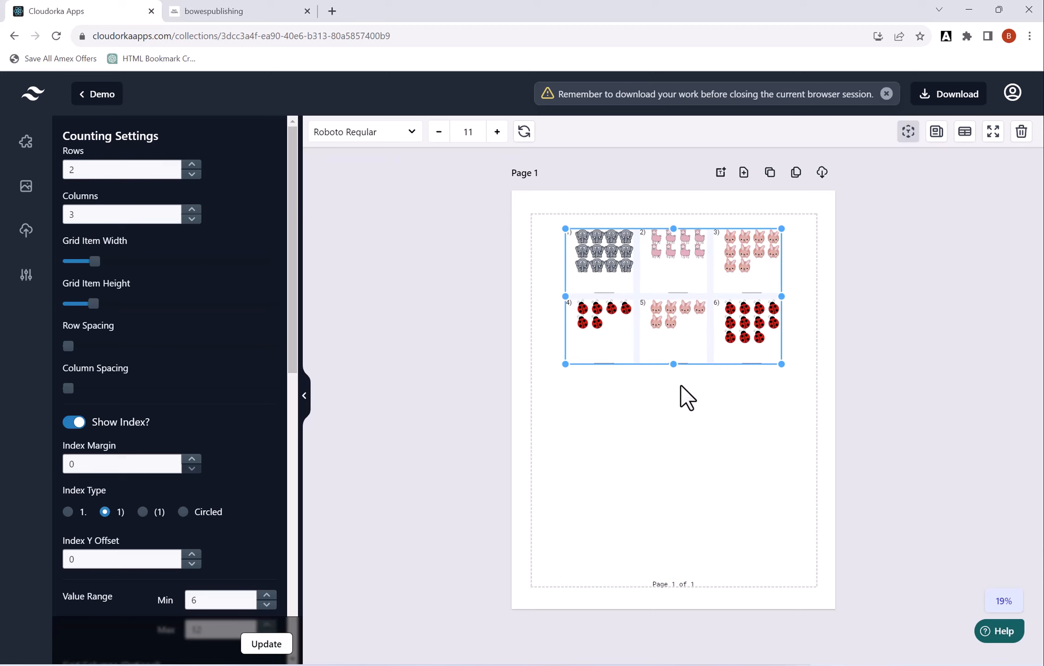
Set the counting grid to 3 rows and 2 columns and update it
left_click(192, 164)
left_click(192, 219)
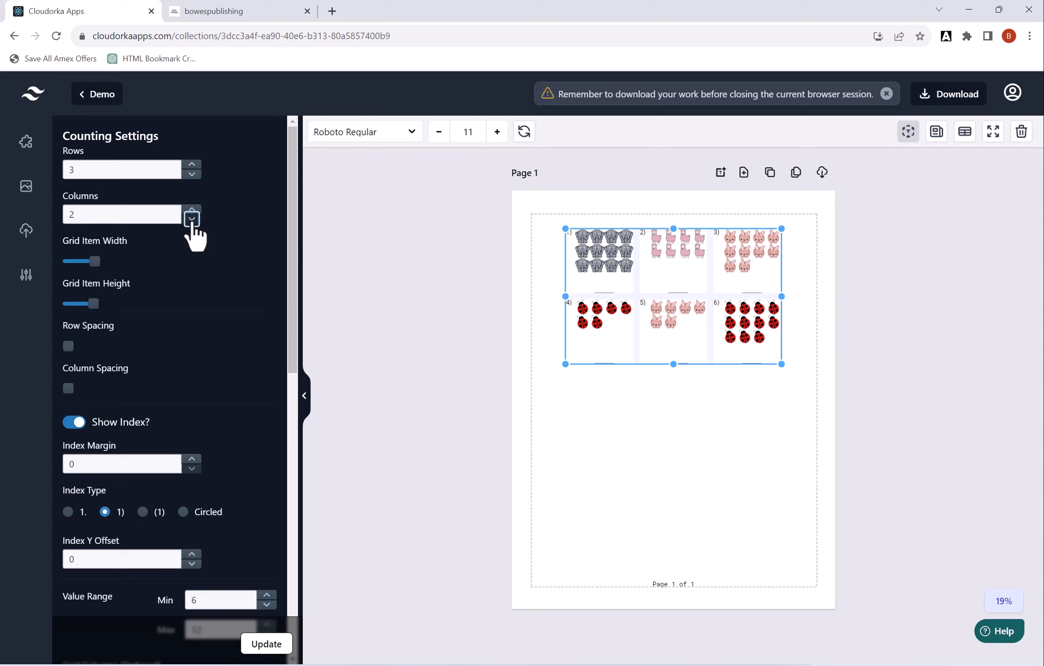
left_click(272, 646)
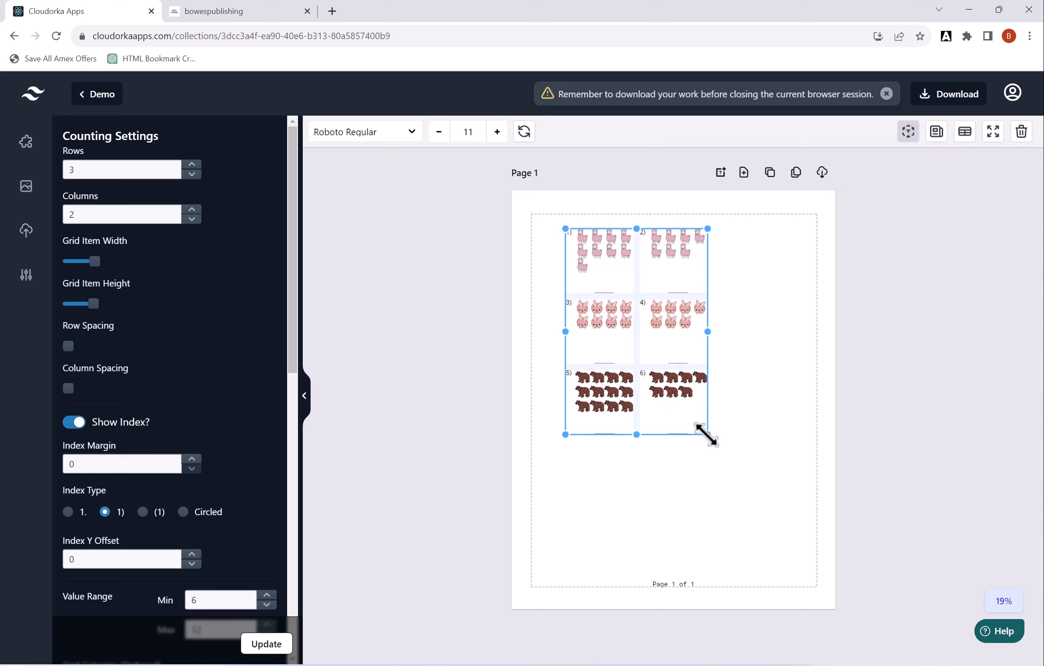
Enlarge the counting grid to nearly fill the page margins, centre it horizontally and lower its upper edge slightly
left_click_drag(708, 435, 806, 572)
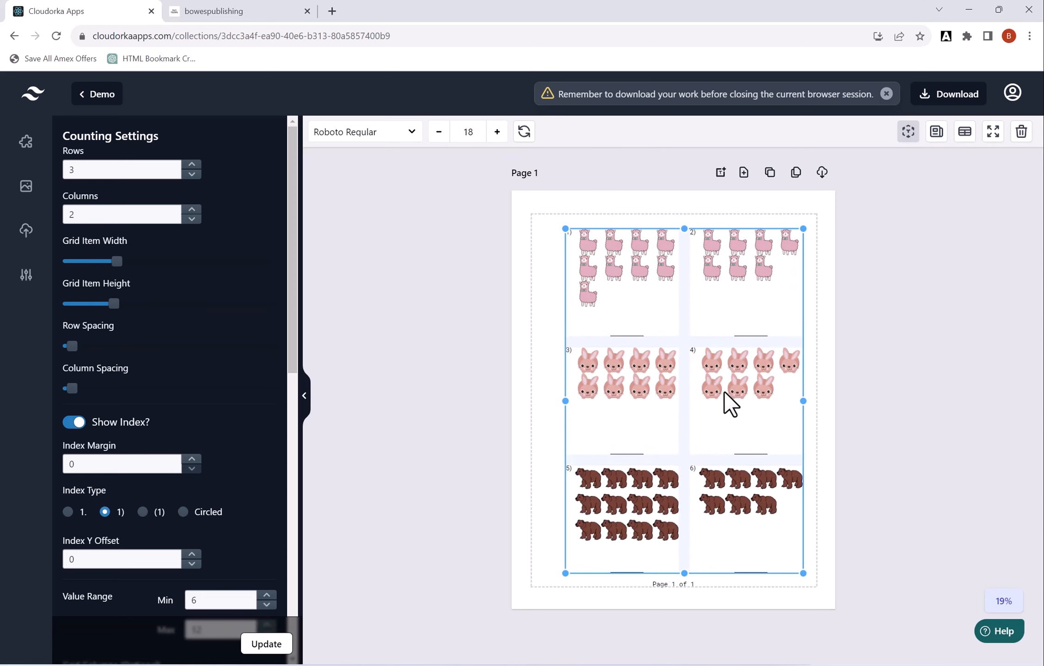
left_click_drag(724, 391, 720, 391)
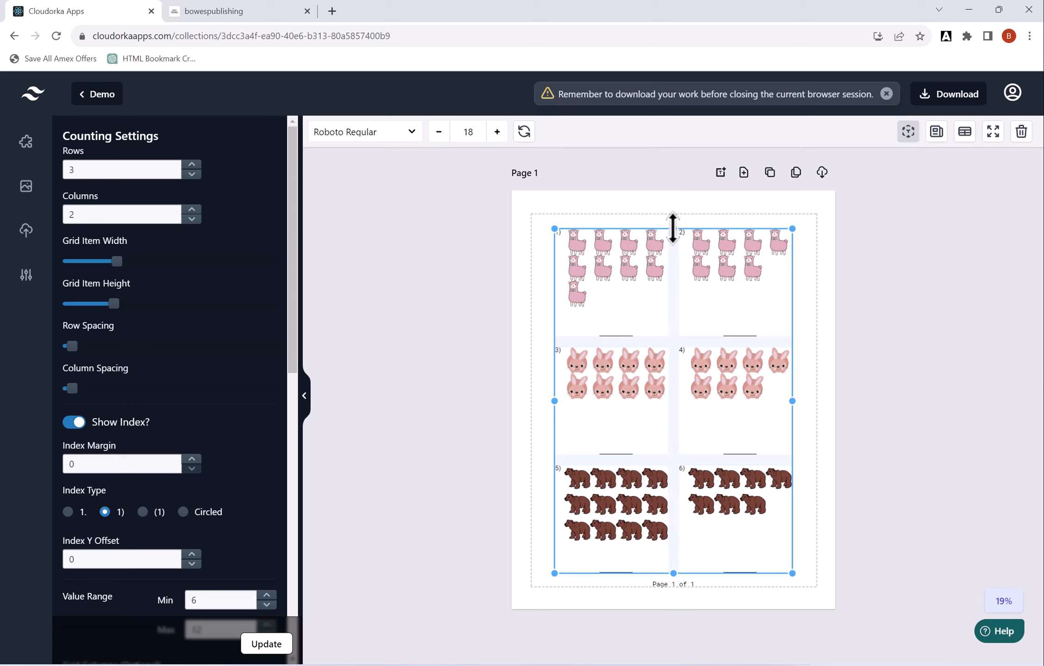
left_click_drag(673, 227, 673, 245)
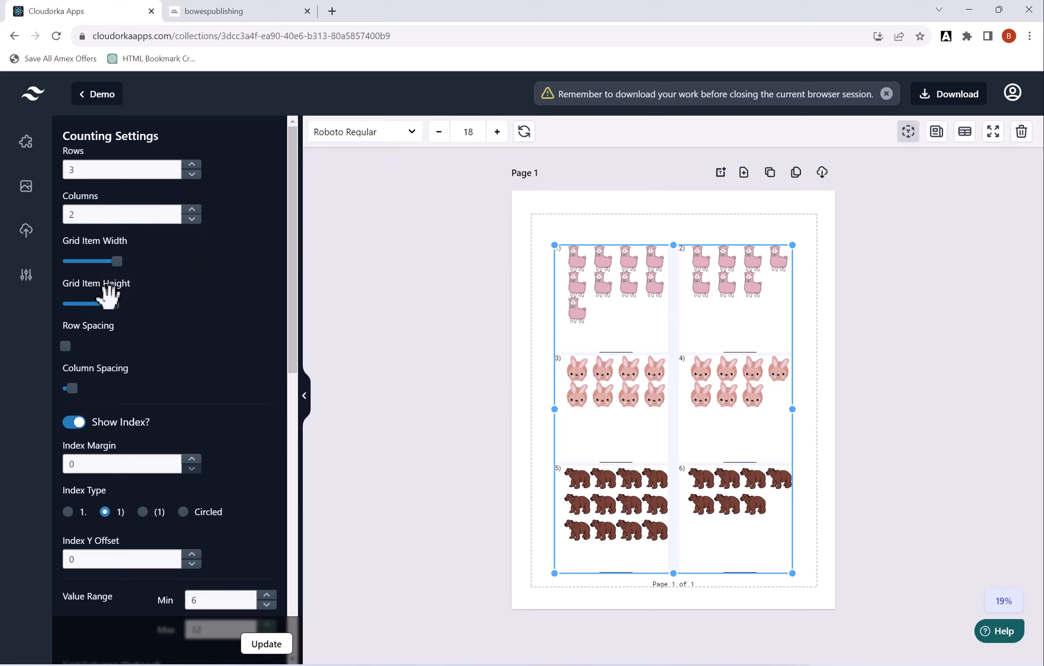
Narrow the grid items slightly so both columns fit within the margins, and increase the grid item height a little
left_click_drag(118, 261, 133, 262)
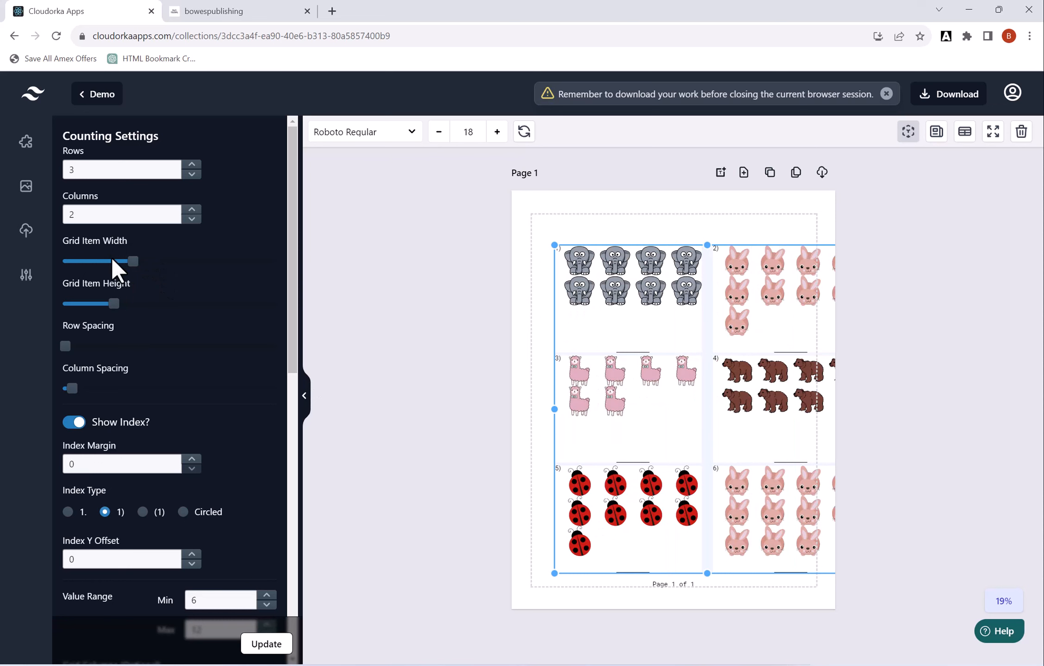
left_click_drag(131, 262, 112, 261)
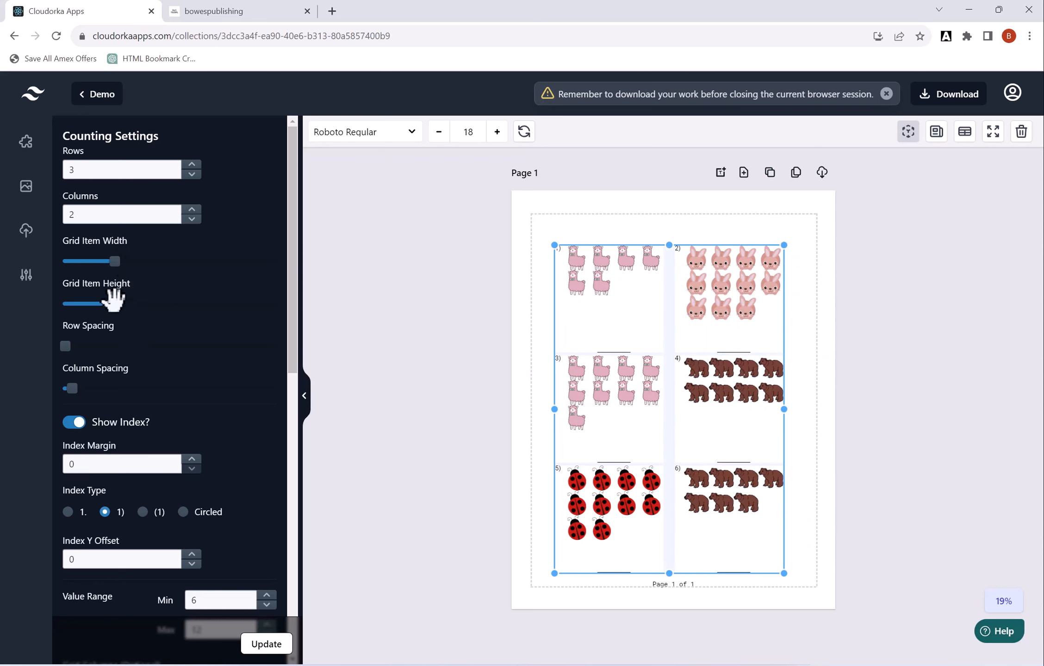
mouse_move(112, 303)
left_mouse_down()
mouse_move(122, 304)
mouse_move(113, 303)
left_mouse_up()
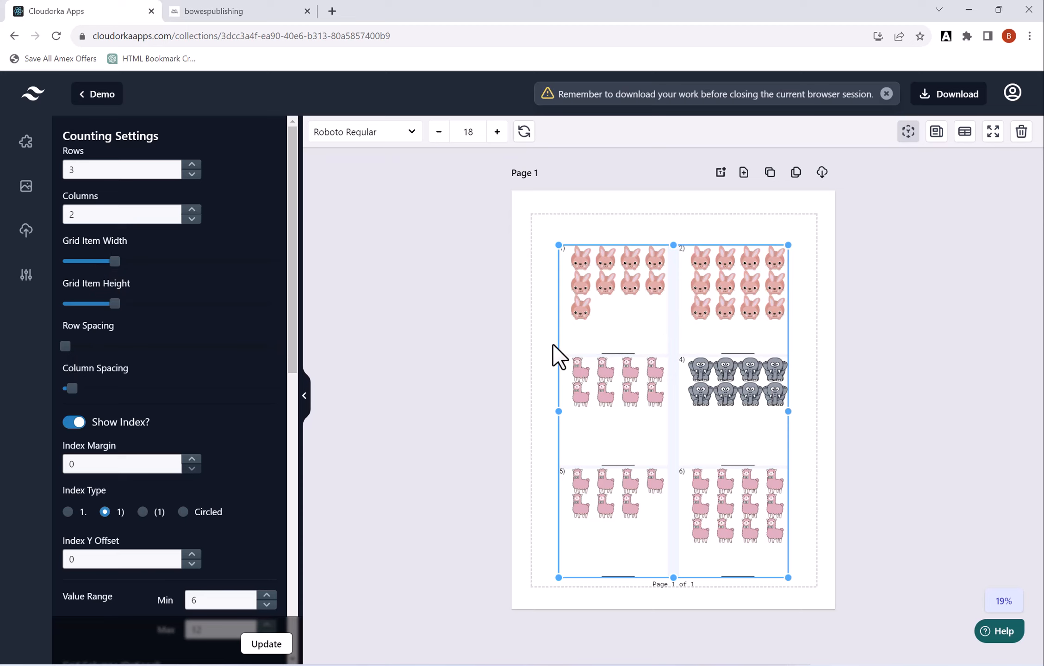
Change the grid's index type first to 1. and finally to Circled, updating the grid for each
scroll(296, 366, "down", 1)
left_click_drag(289, 383, 289, 389)
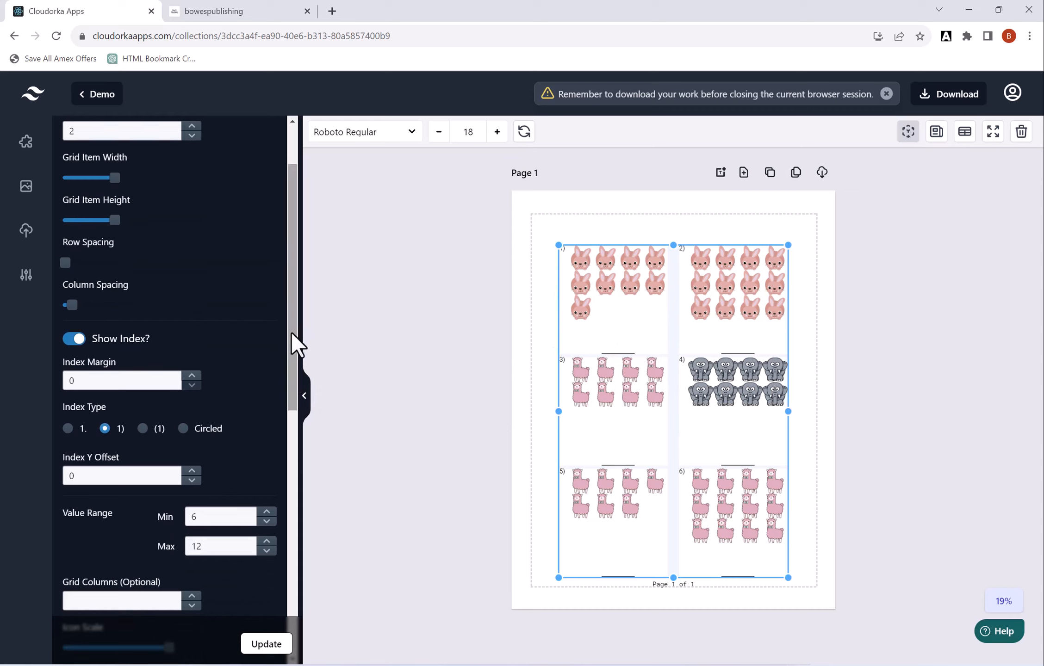
left_click_drag(290, 335, 291, 410)
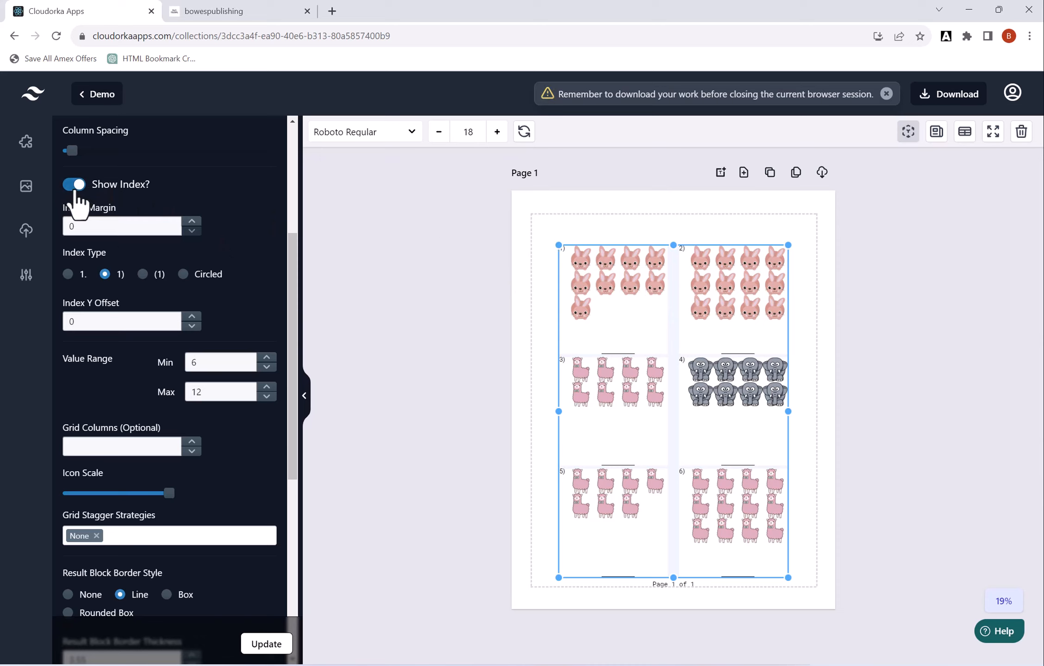
left_click(98, 226)
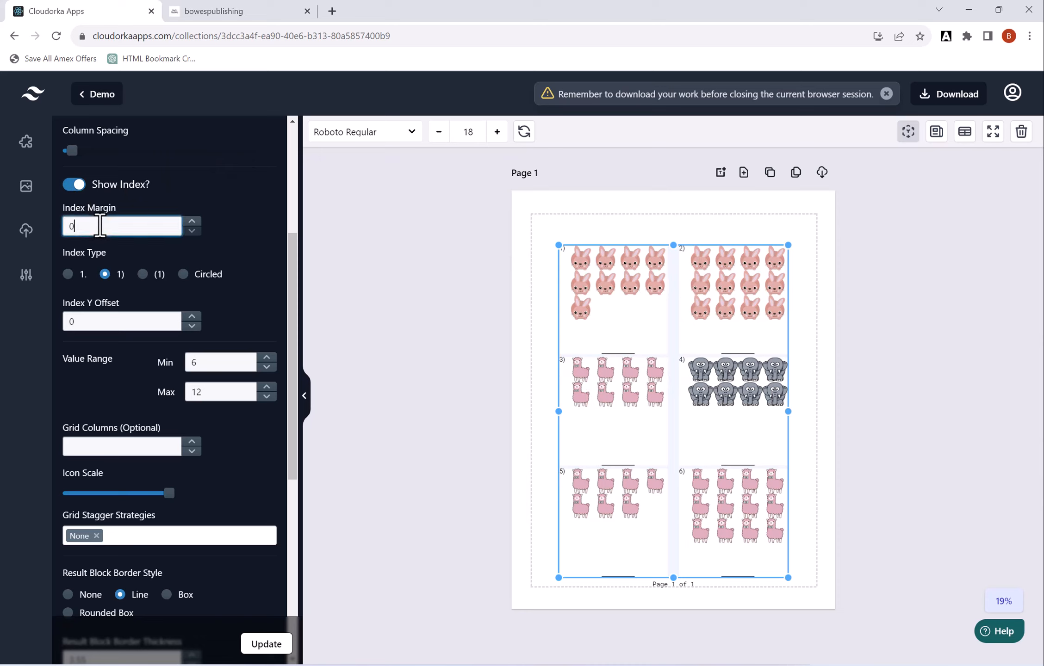
left_click(70, 277)
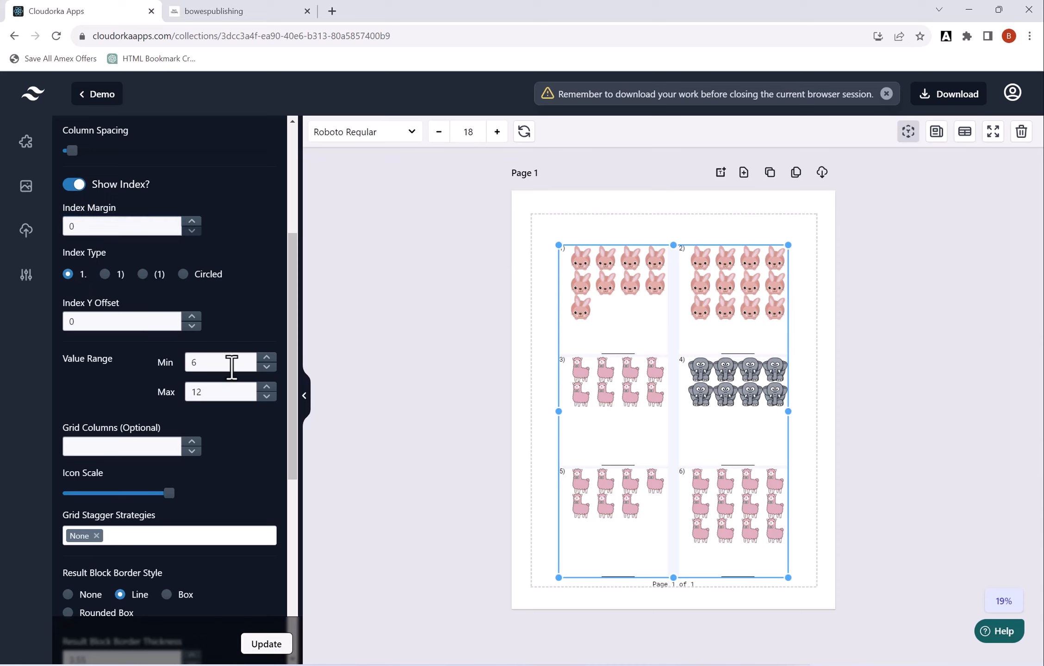
left_click(183, 275)
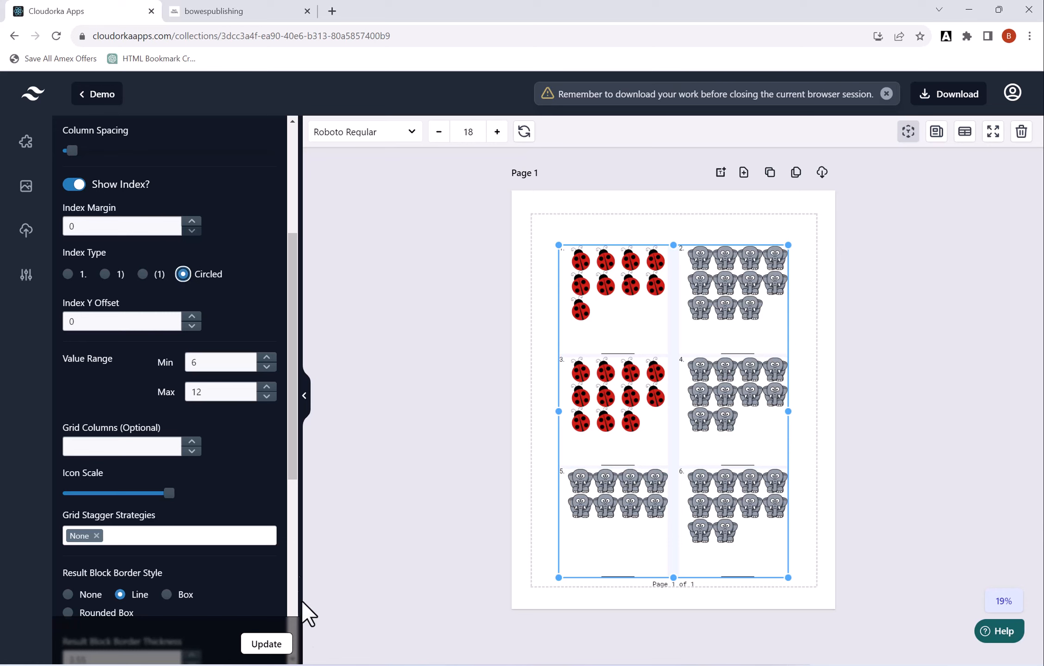
left_click(285, 644)
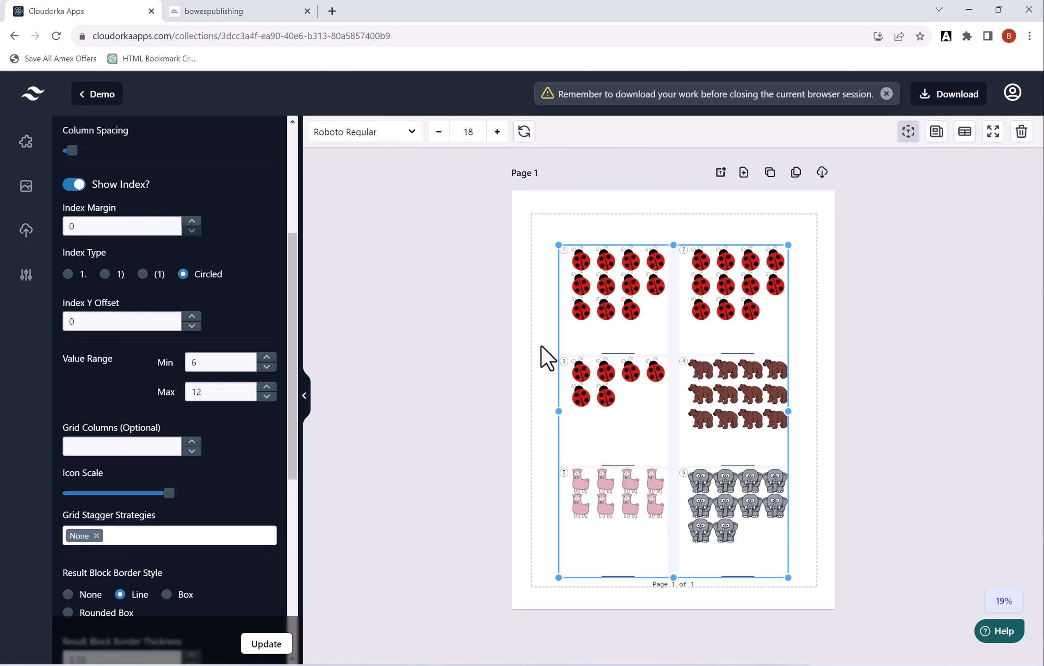
Set the minimum of the counting grid's value range to 10
left_click_drag(293, 280, 291, 302)
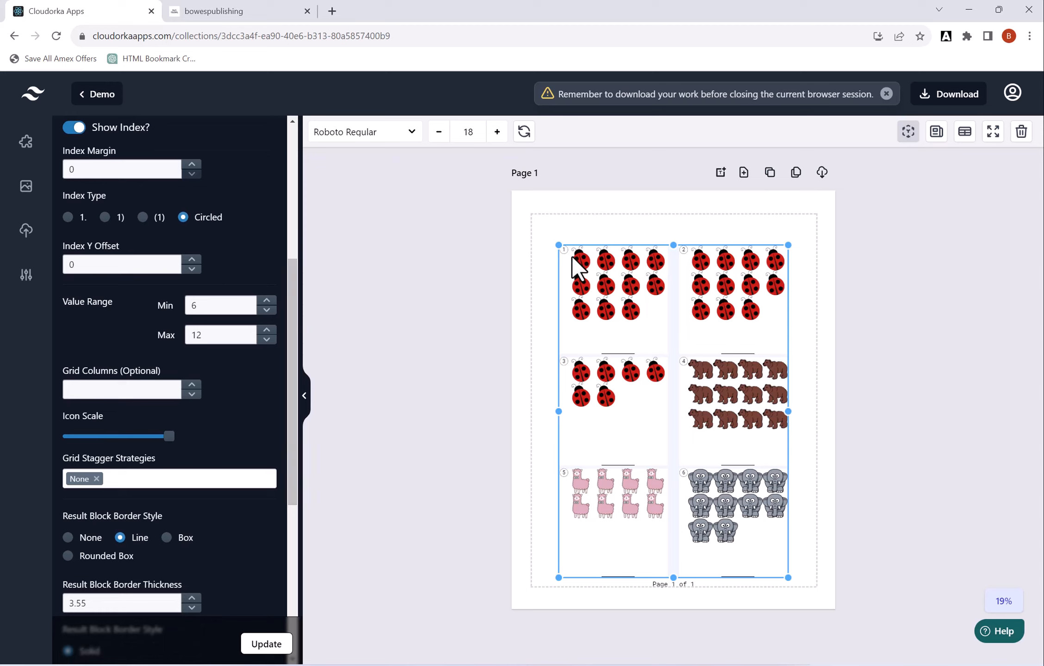
left_click(126, 263)
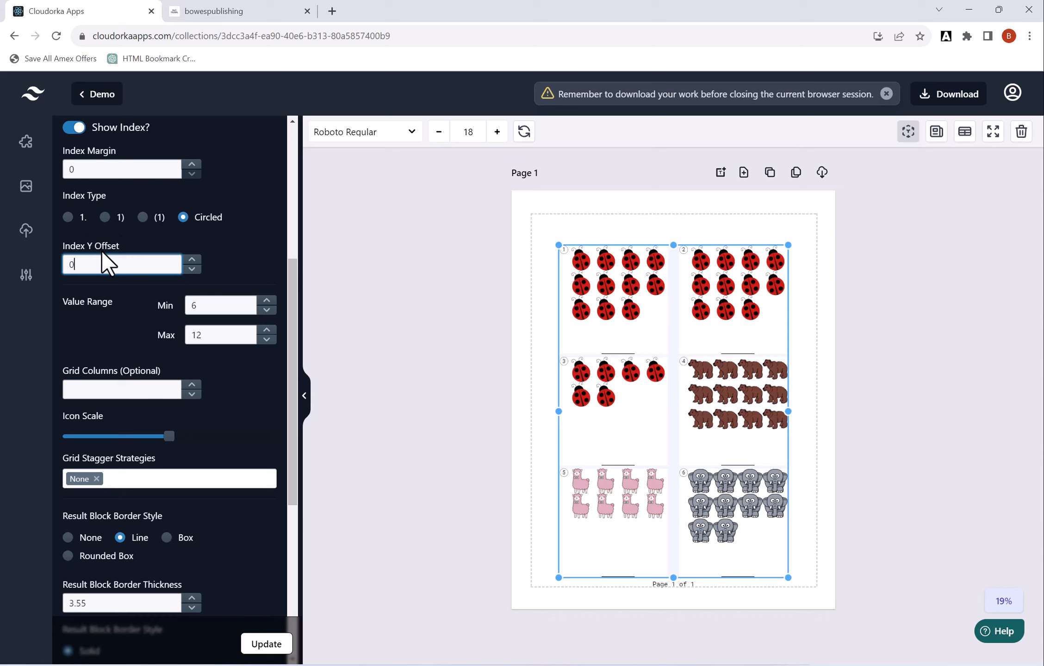
left_click_drag(293, 298, 293, 315)
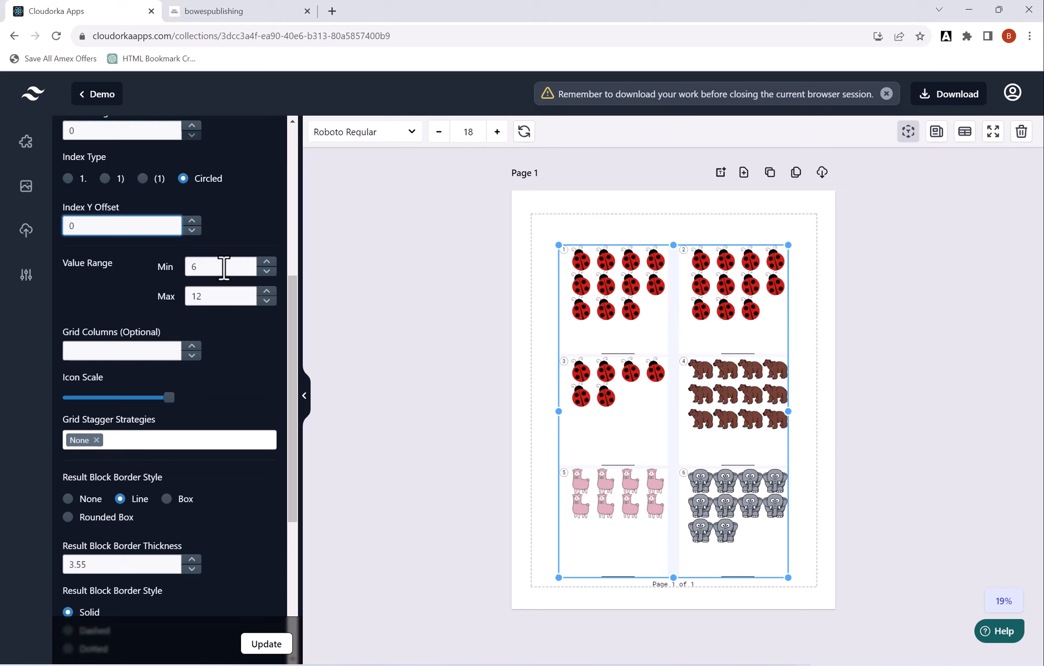
left_click(267, 263)
left_click(267, 263)
left_click(267, 263)
left_click(267, 262)
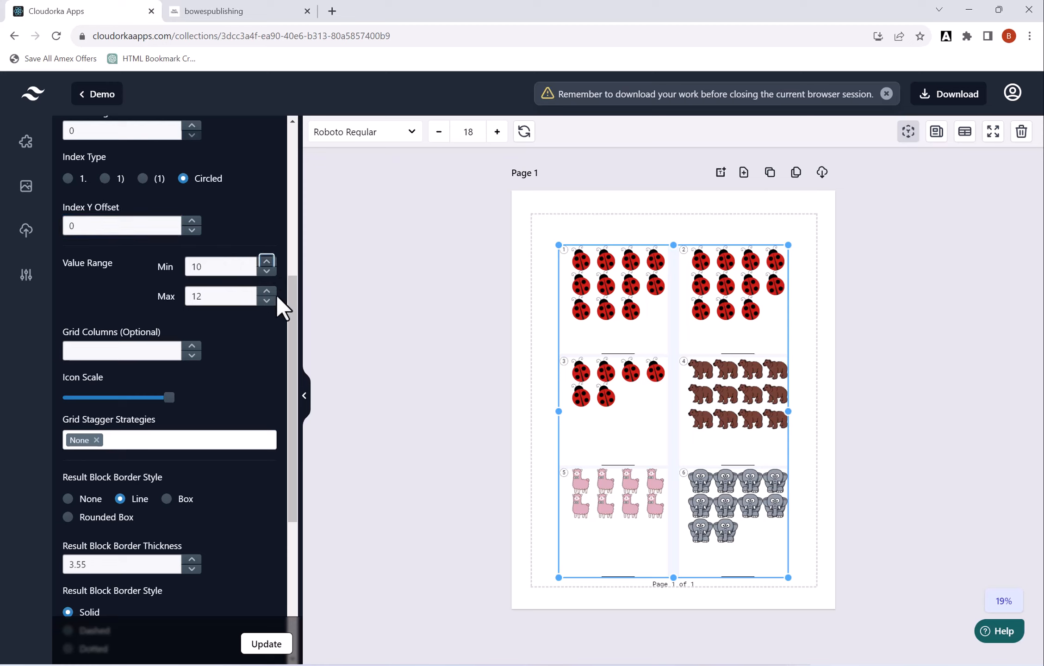
Set the maximum of the value range to 20 and update the counting grid
left_click(267, 291)
left_click(266, 292)
left_click(267, 291)
left_click(267, 292)
left_click(266, 292)
left_click(266, 291)
left_click(266, 292)
left_click(267, 291)
left_click(269, 646)
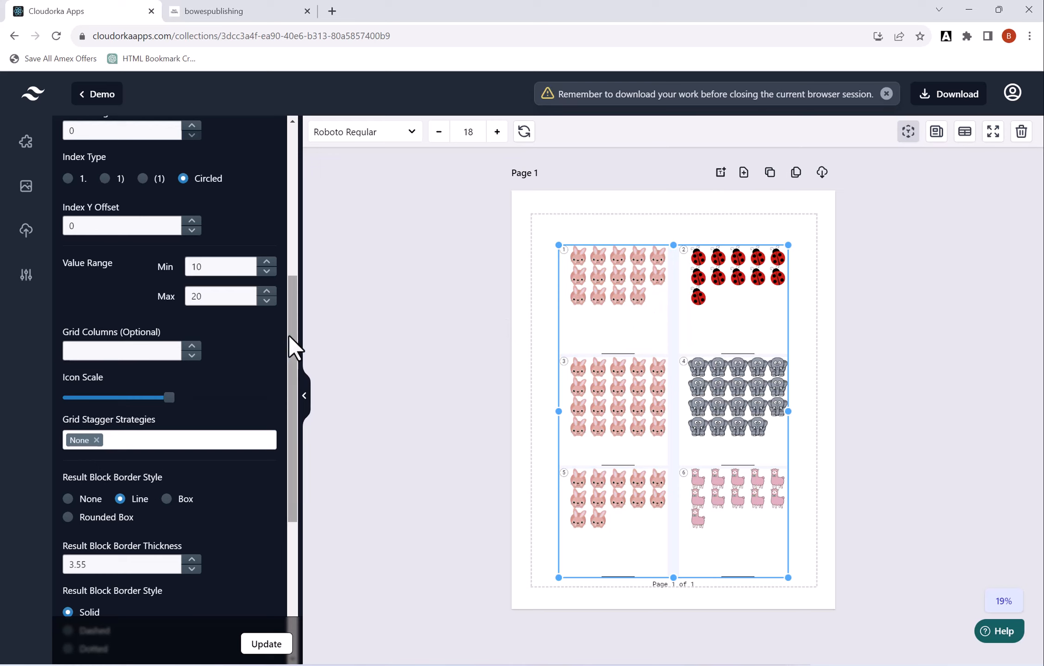
Reduce the icon scale slightly so the animals stay inside their grid cells, and update the grid
left_click_drag(287, 335, 288, 356)
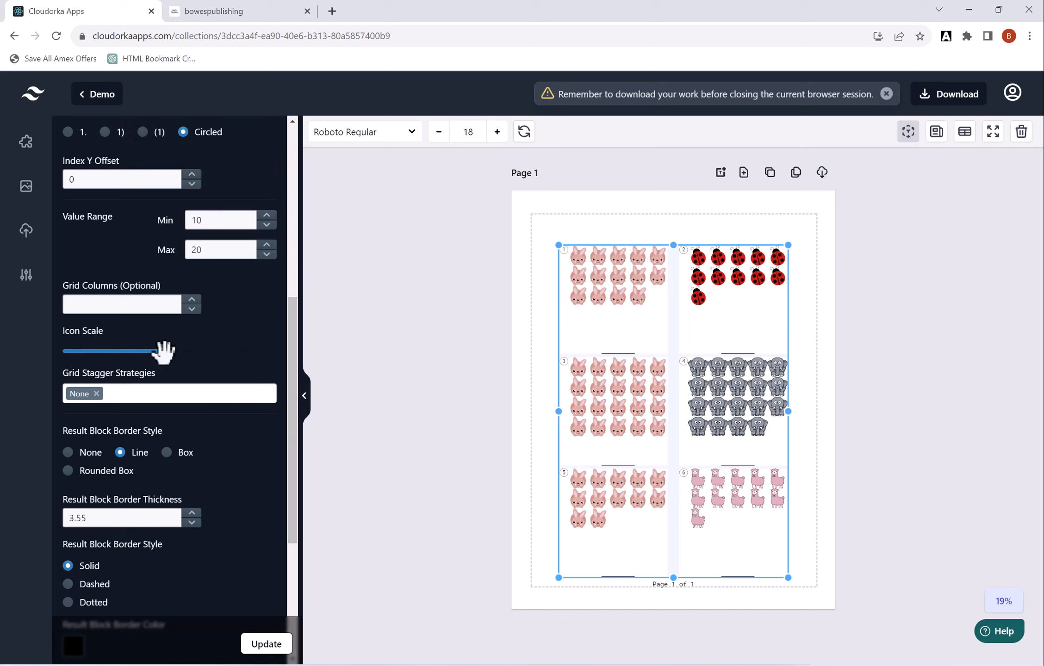
left_click(261, 646)
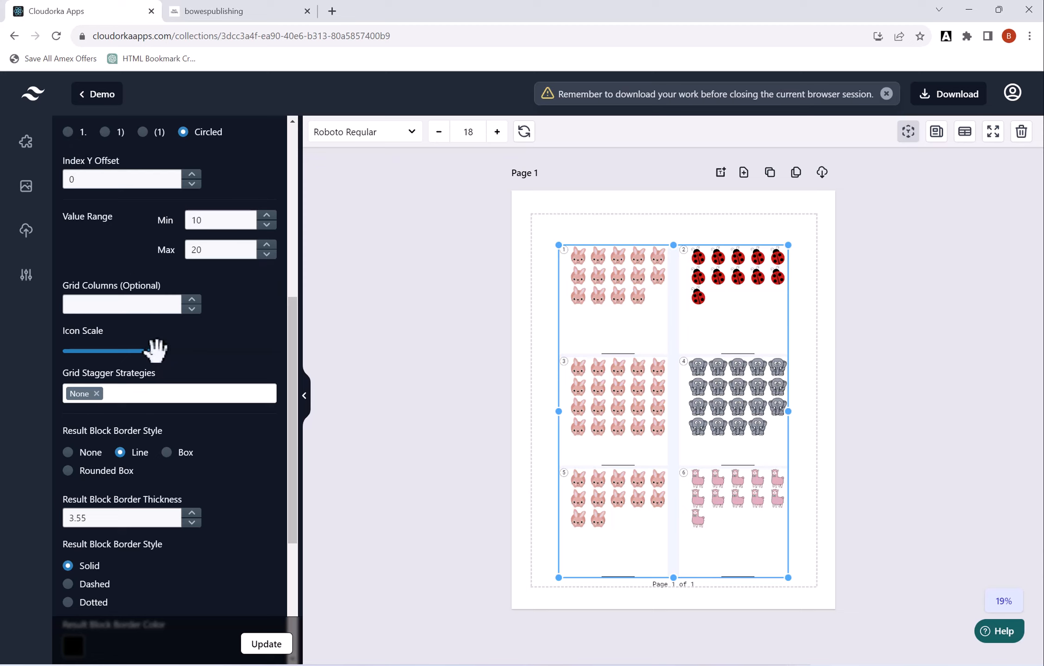
left_click_drag(155, 350, 162, 350)
Try the grid stagger strategies Odd, Even and Truncated one at a time, updating the grid for each
left_click(186, 394)
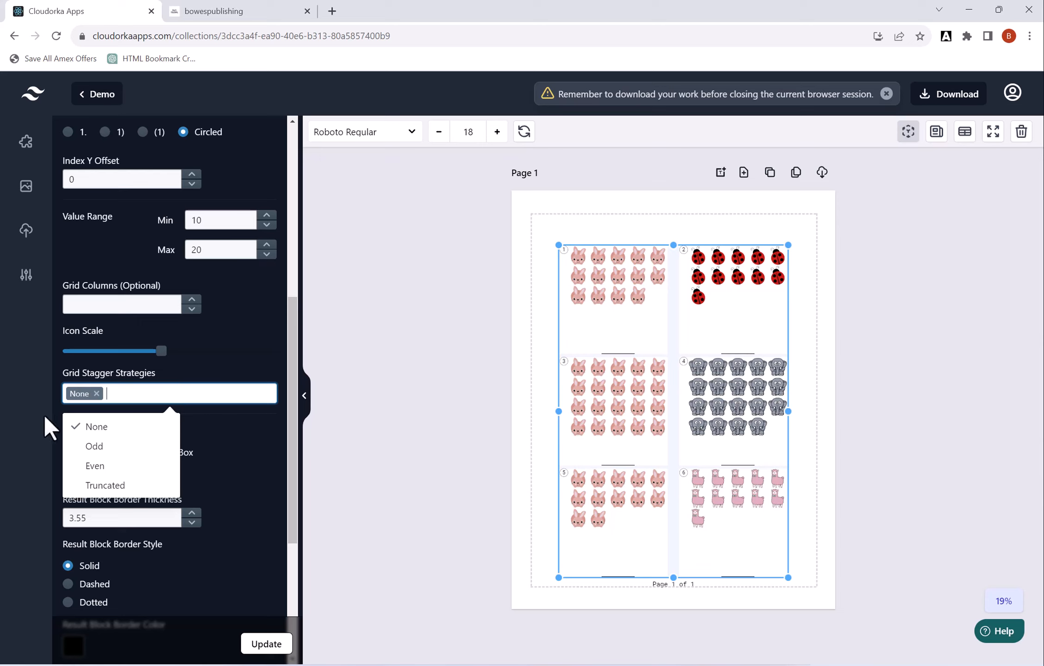
left_click(96, 394)
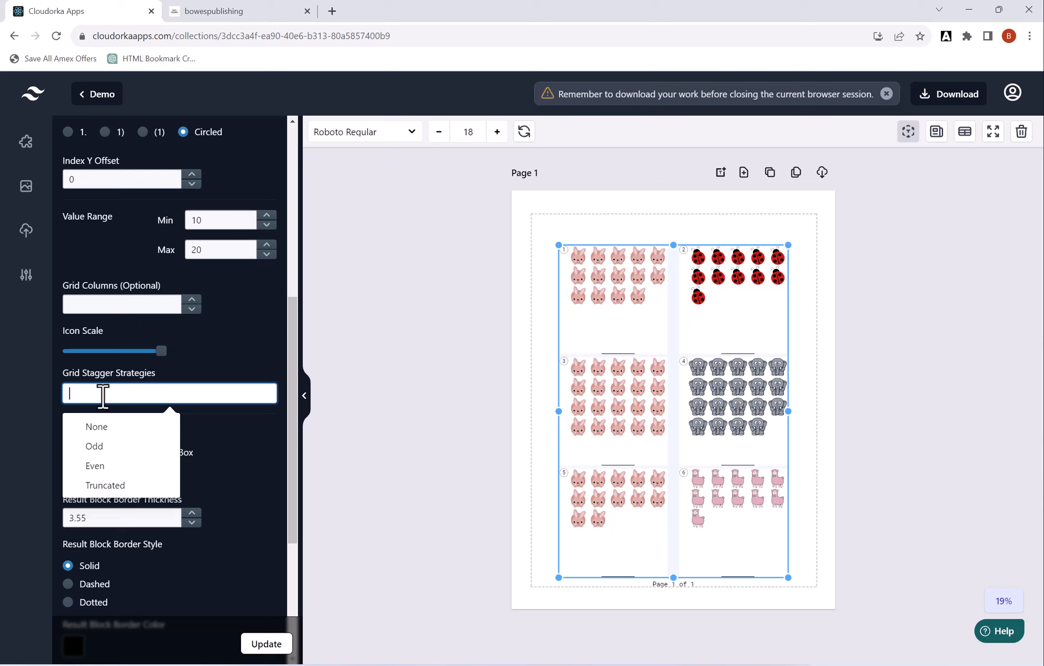
left_click(95, 446)
left_click(273, 648)
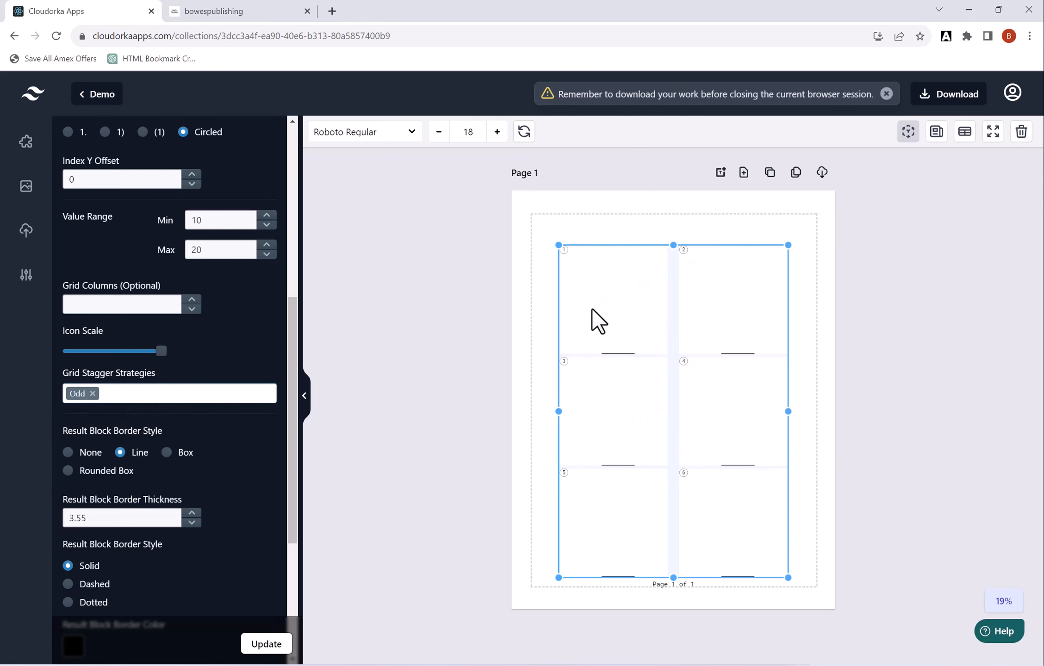
left_click(93, 393)
left_click(105, 459)
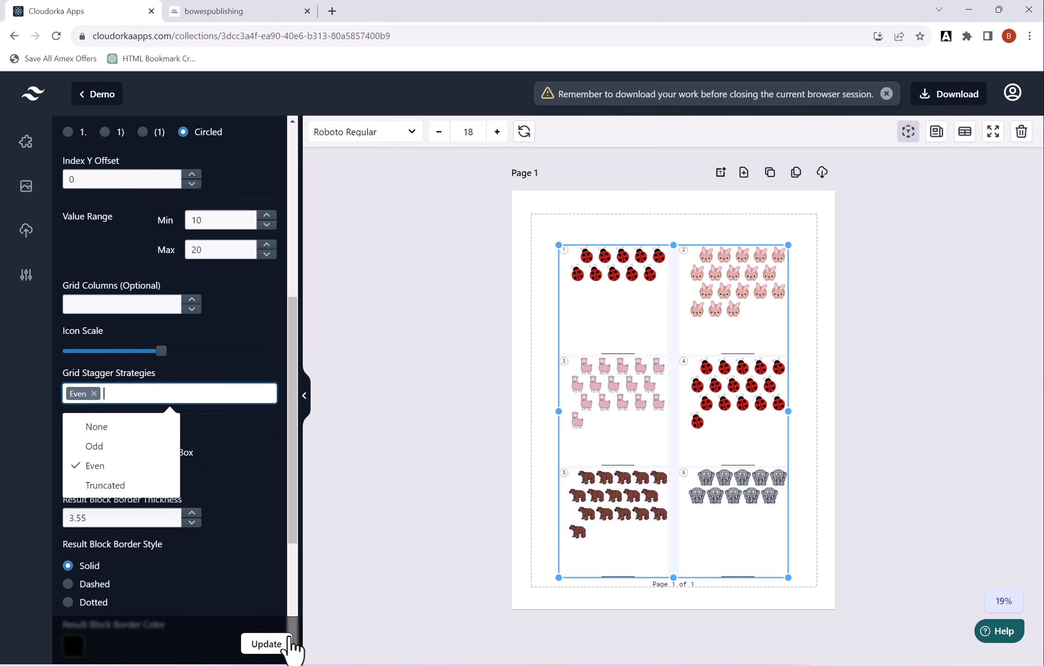
left_click(280, 647)
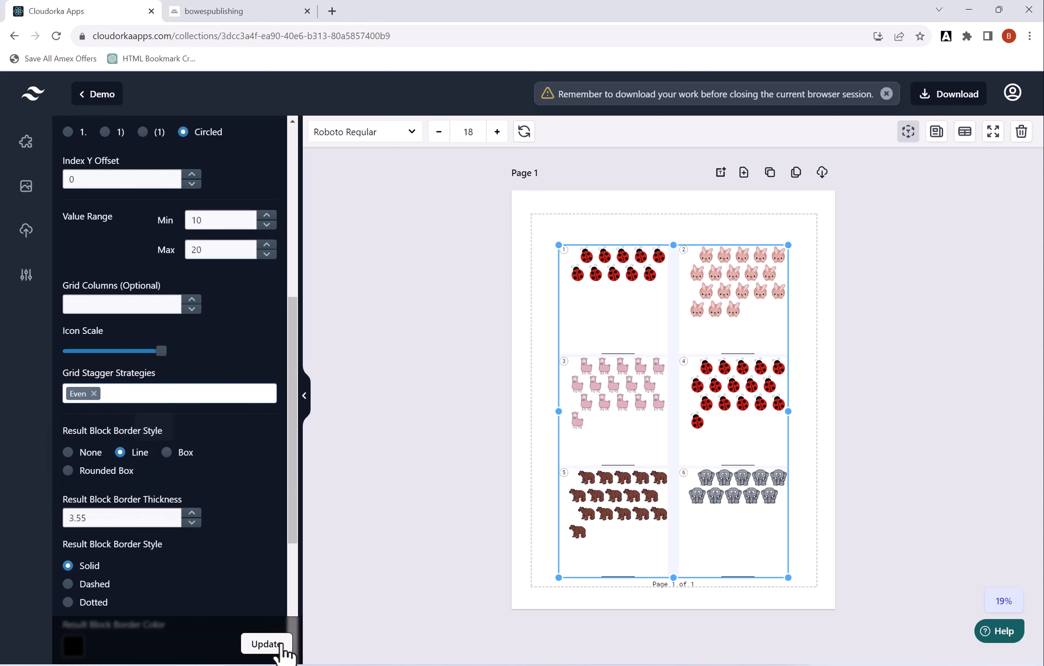
left_click(94, 393)
left_click(118, 486)
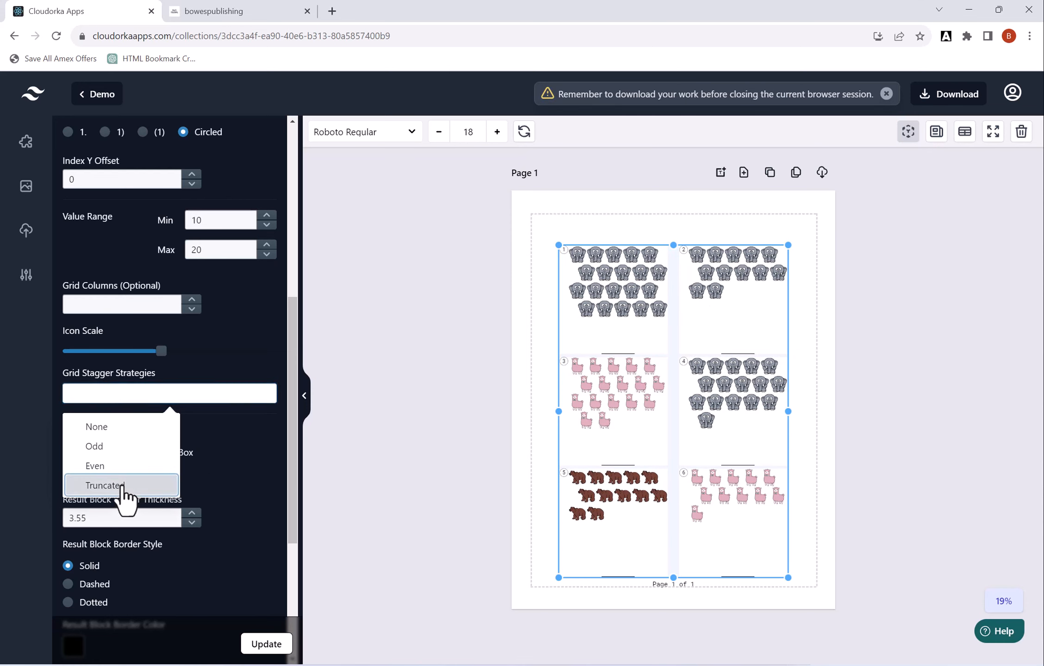
left_click(280, 648)
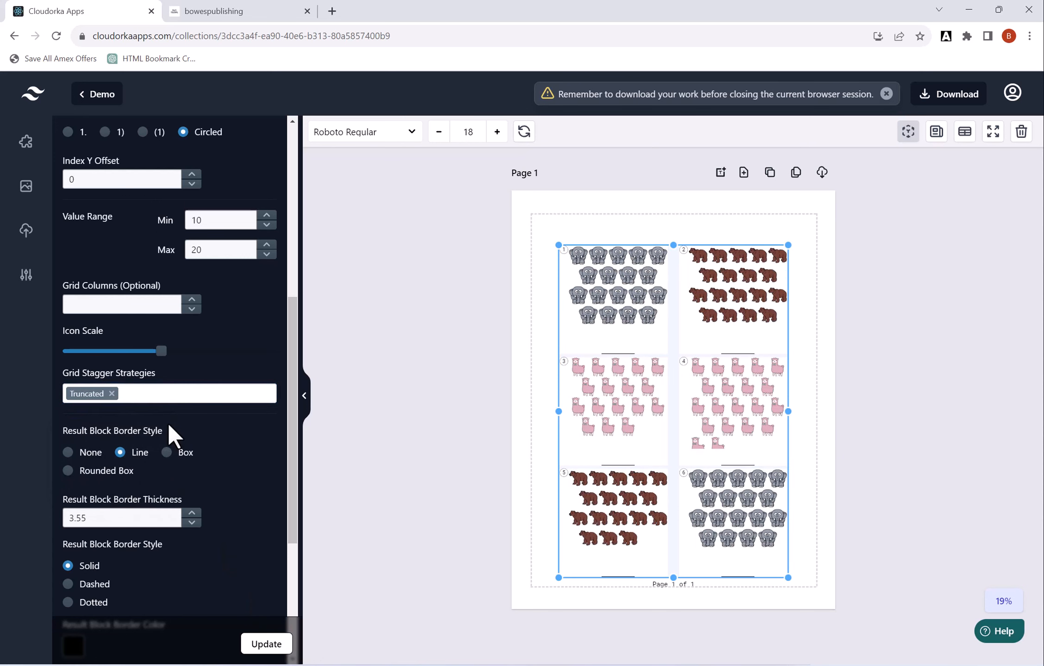
Add Even, Odd and None to the grid stagger strategies, remove all except None, and update the grid
left_click(138, 398)
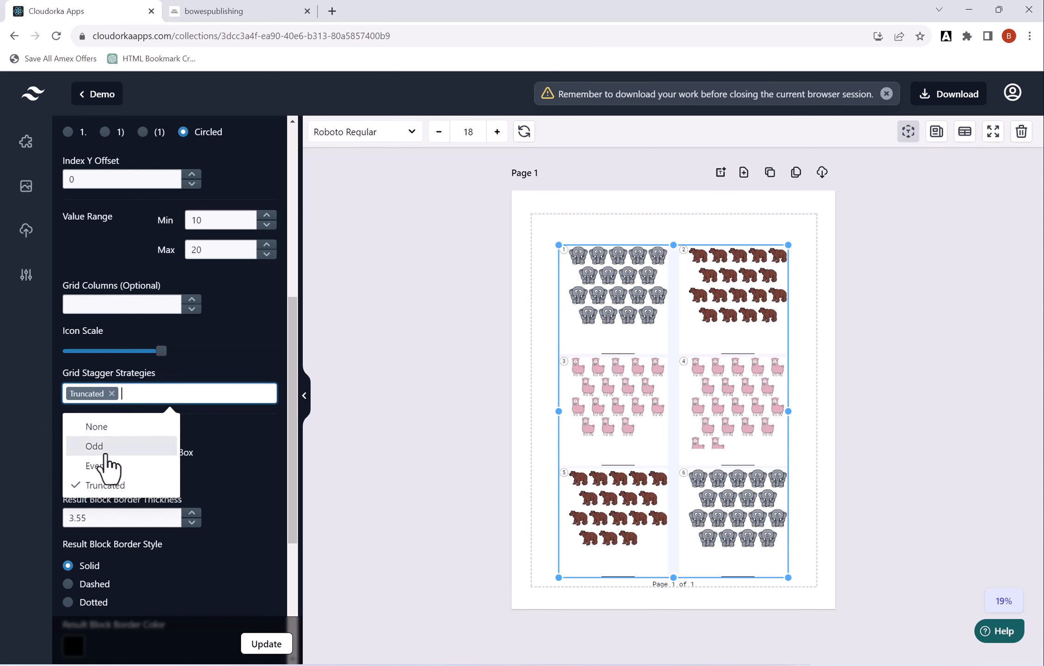
left_click(124, 466)
left_click(136, 445)
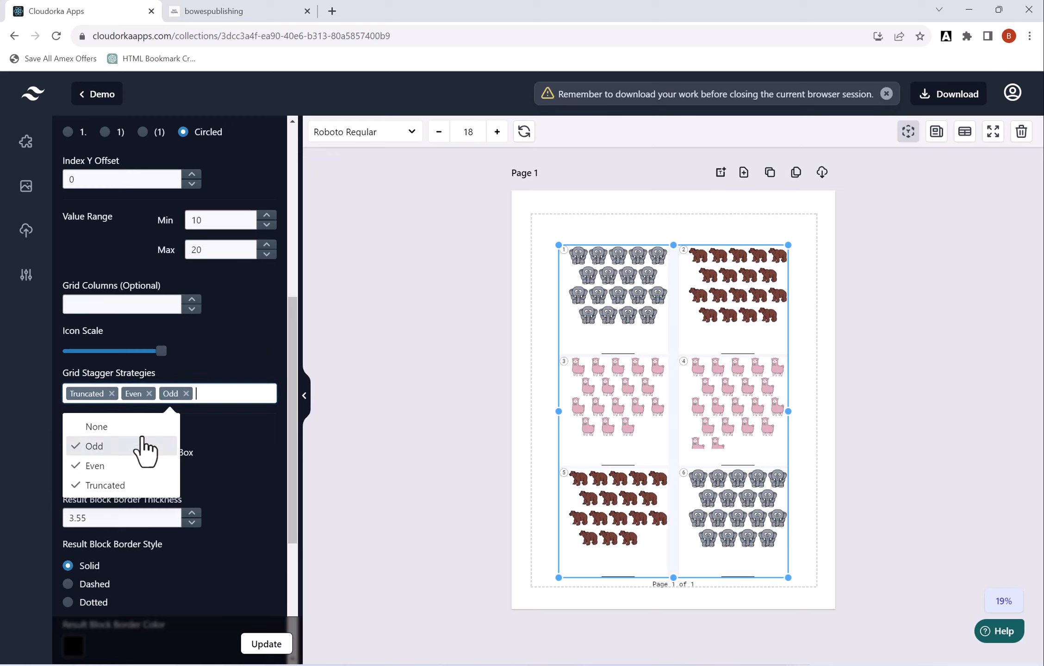
left_click(138, 426)
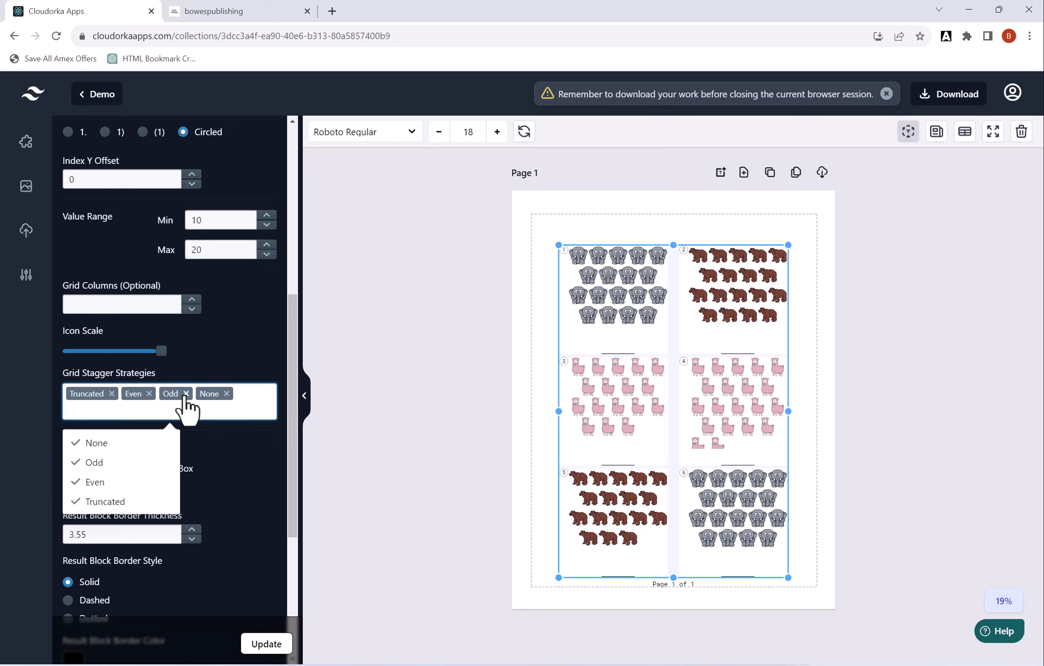
left_click(186, 393)
left_click(148, 394)
left_click(111, 394)
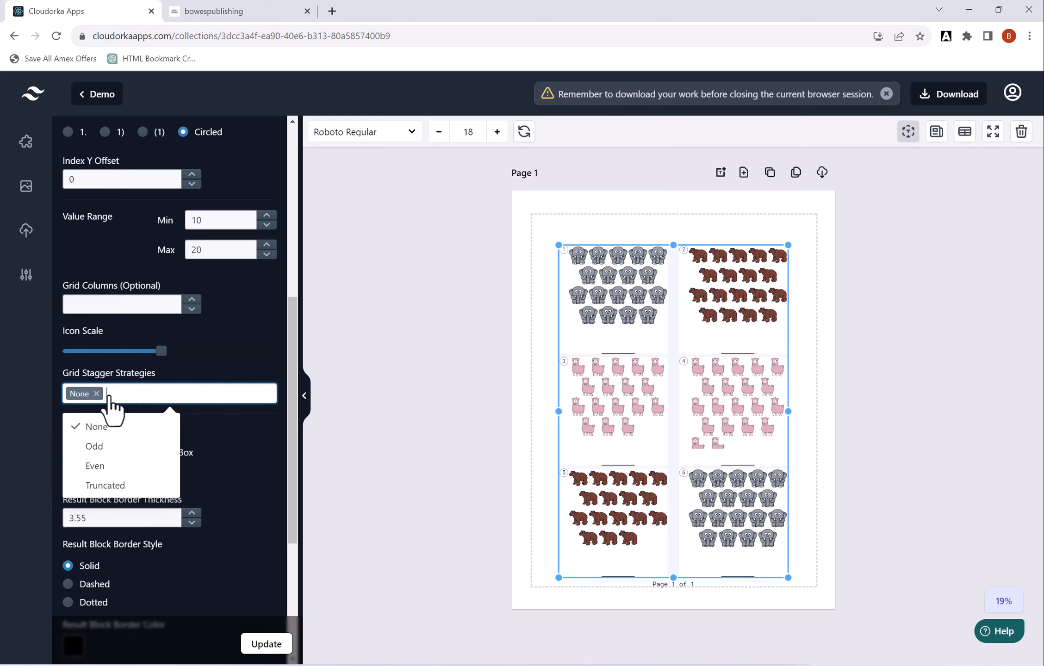
left_click(267, 643)
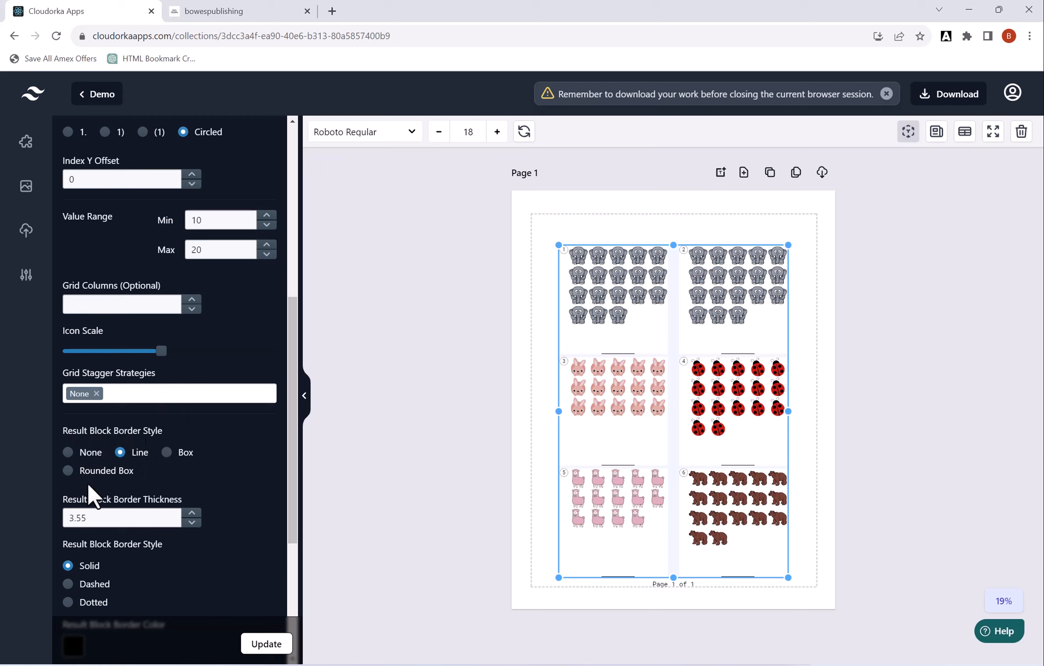
Try the result blocks without a border, and finally give them a dashed Box border 9.55 thick, updating the grid each time
left_click(85, 452)
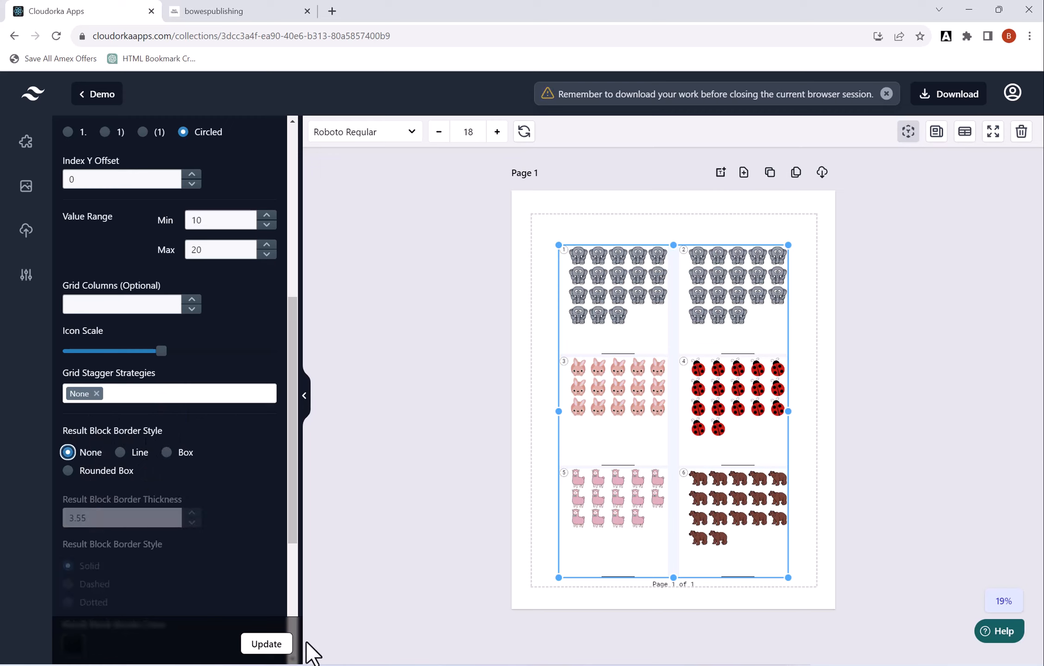
left_click(273, 648)
left_click(167, 452)
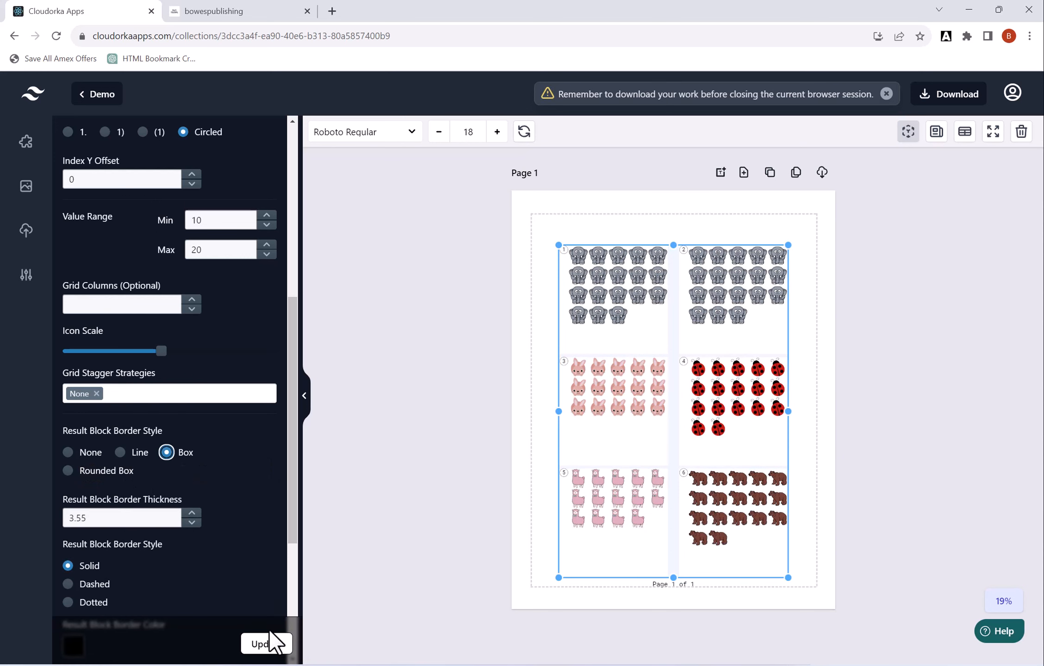
left_click_drag(290, 468, 287, 529)
left_click(192, 381)
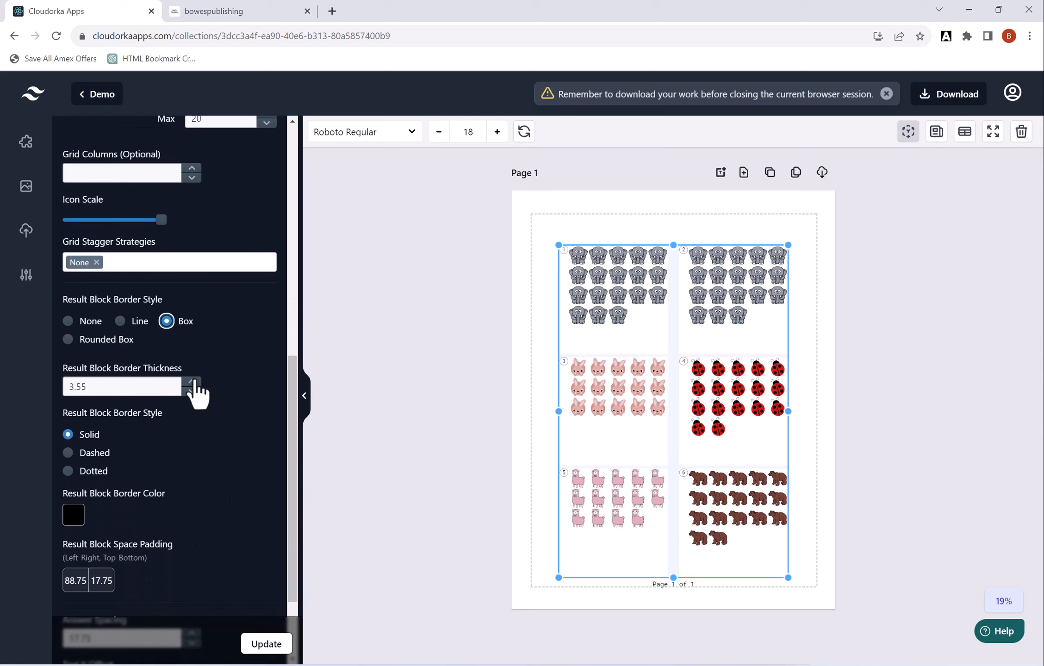
left_click(192, 382)
left_click(192, 382)
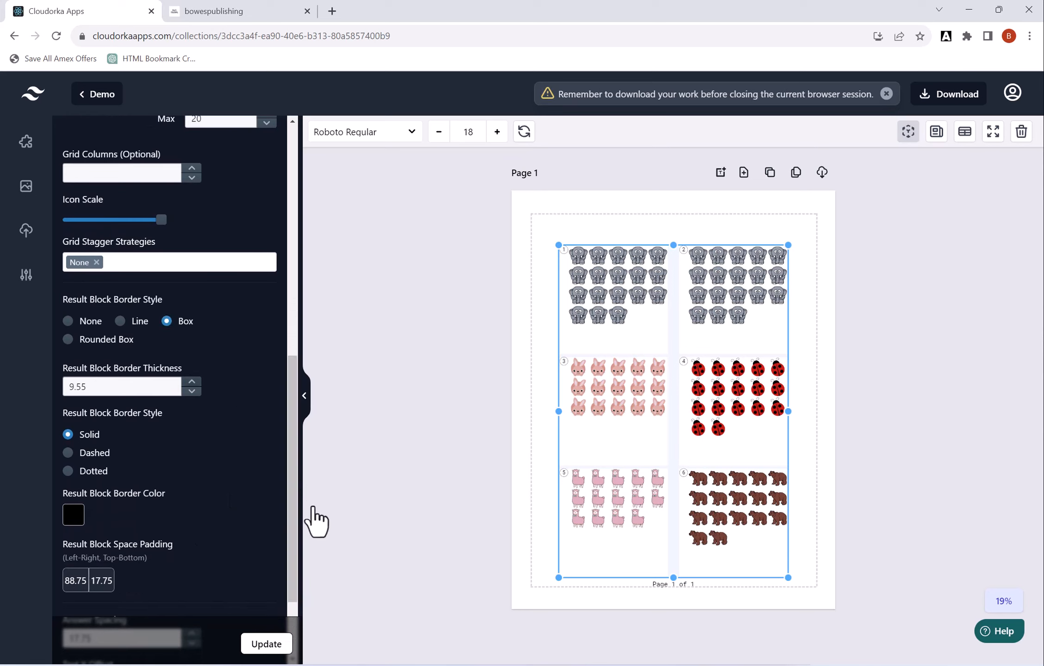
left_click(277, 645)
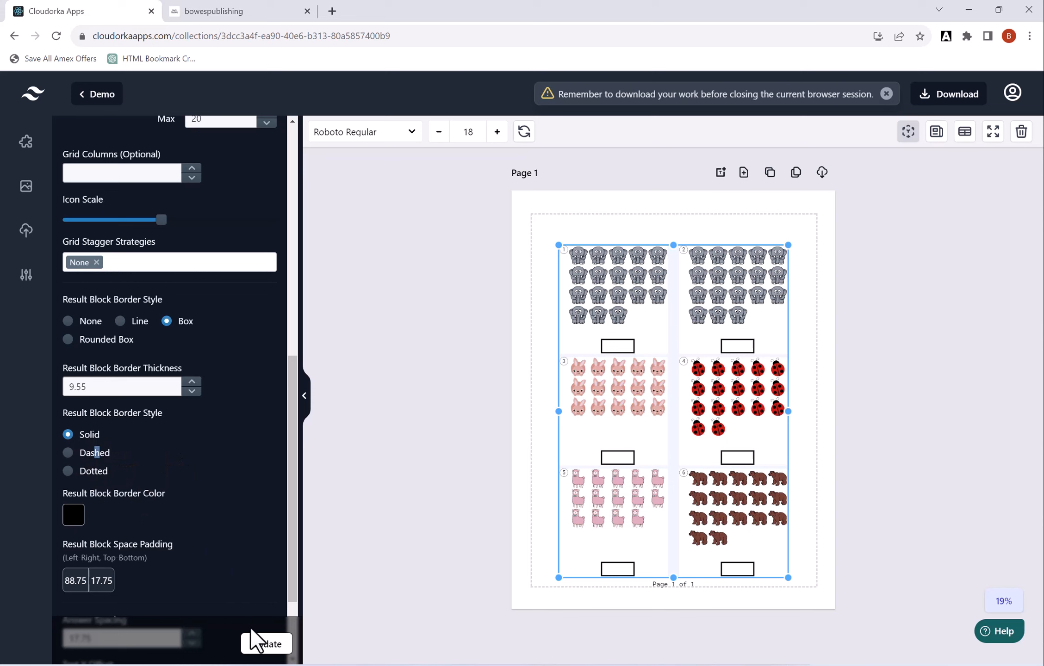
left_click(74, 453)
left_click(267, 646)
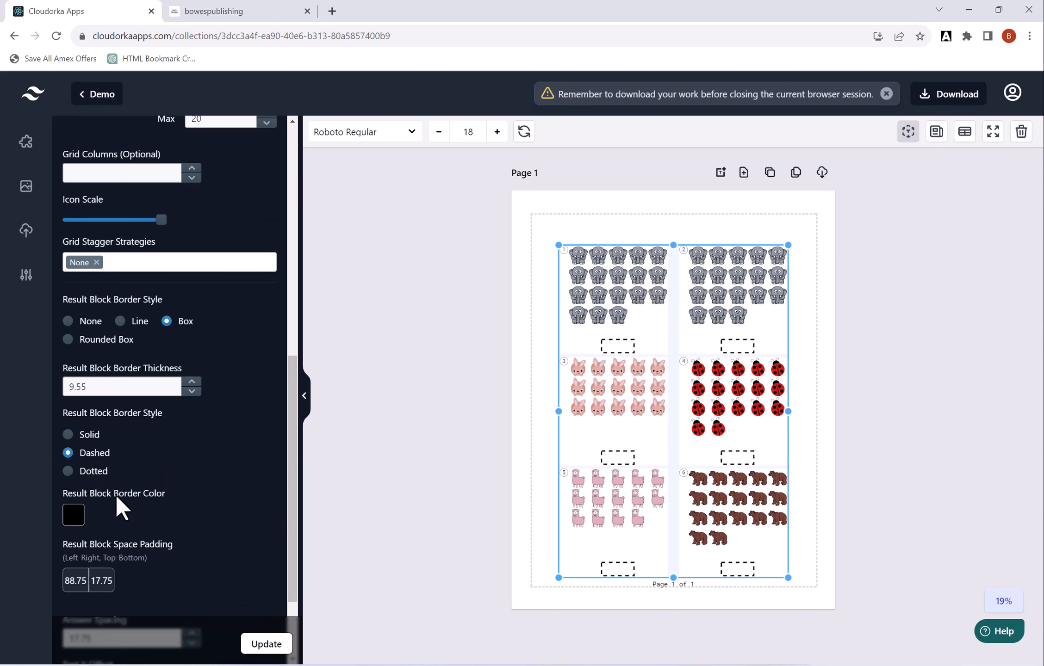
Show the solutions in the result blocks, update the grid and regenerate its random animals and counts
left_click_drag(288, 478, 286, 538)
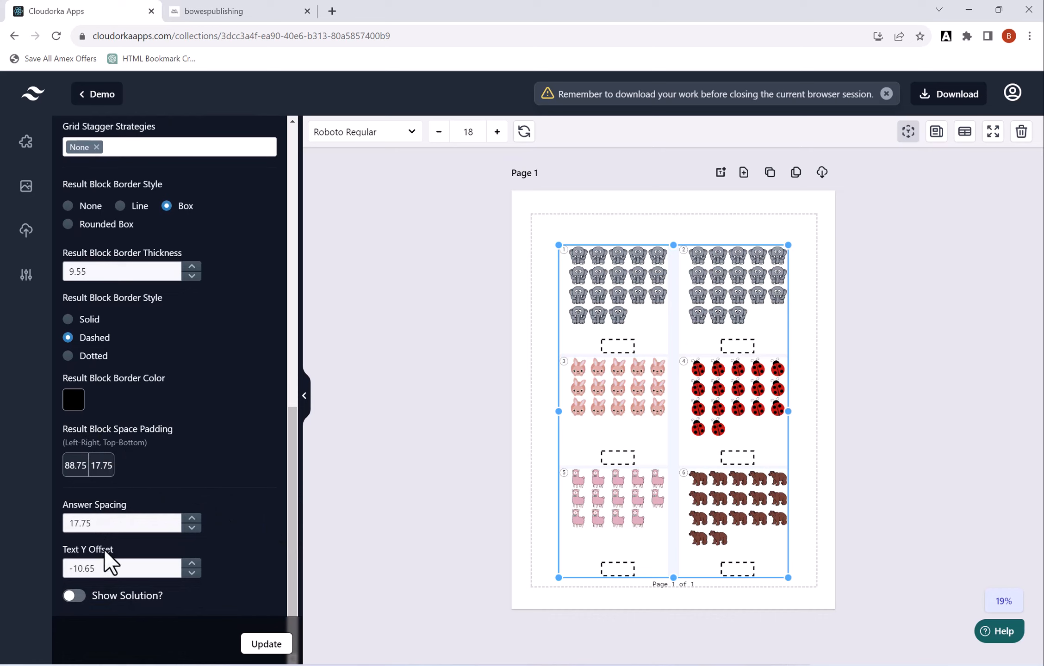
left_click(72, 596)
left_click(262, 645)
left_click(524, 133)
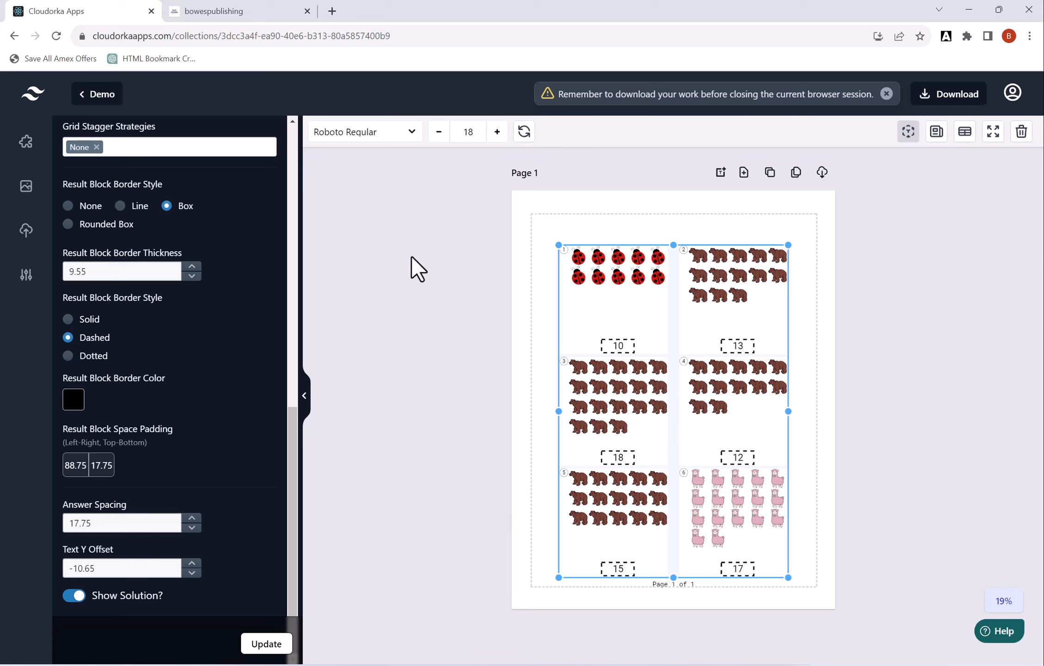
left_click(441, 253)
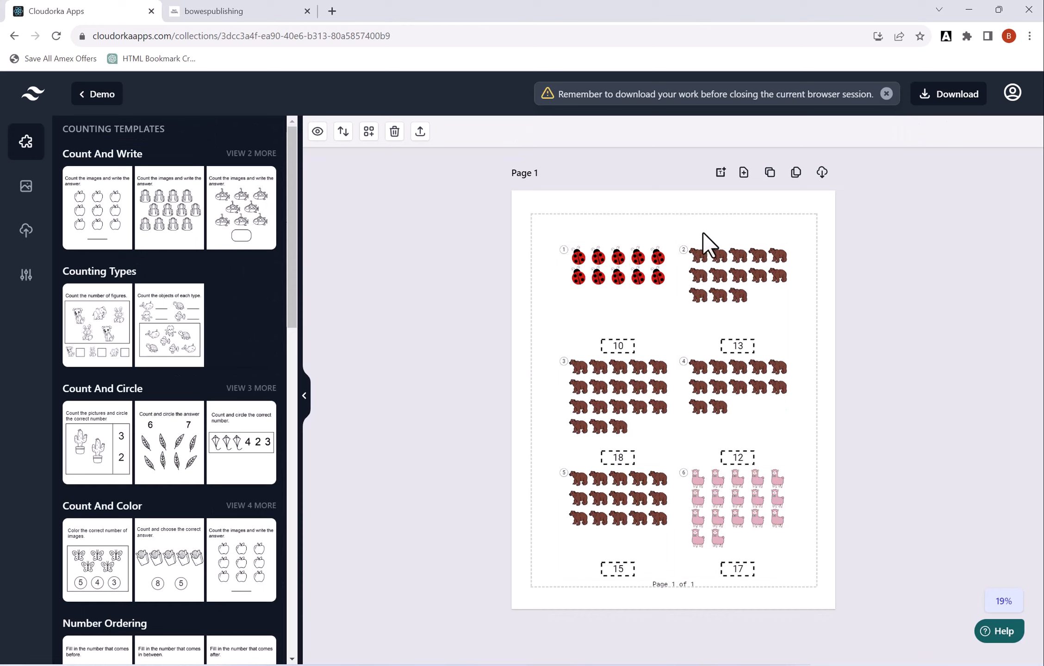
Add the question "Count the objects and write the number" for the counting grid
left_click(720, 293)
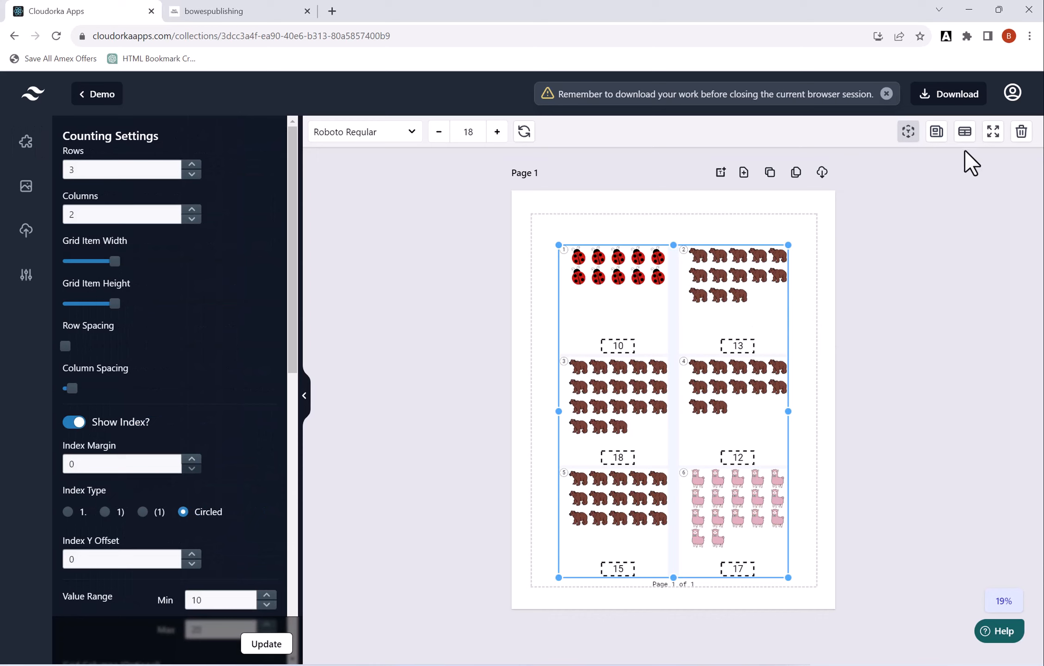
left_click(939, 134)
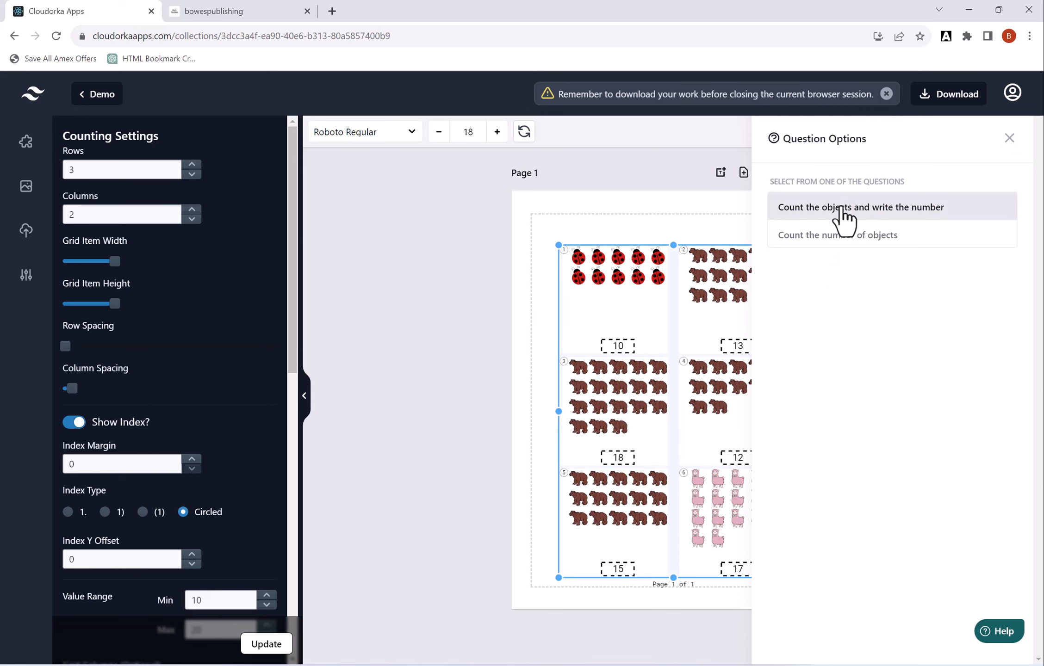
left_click(842, 209)
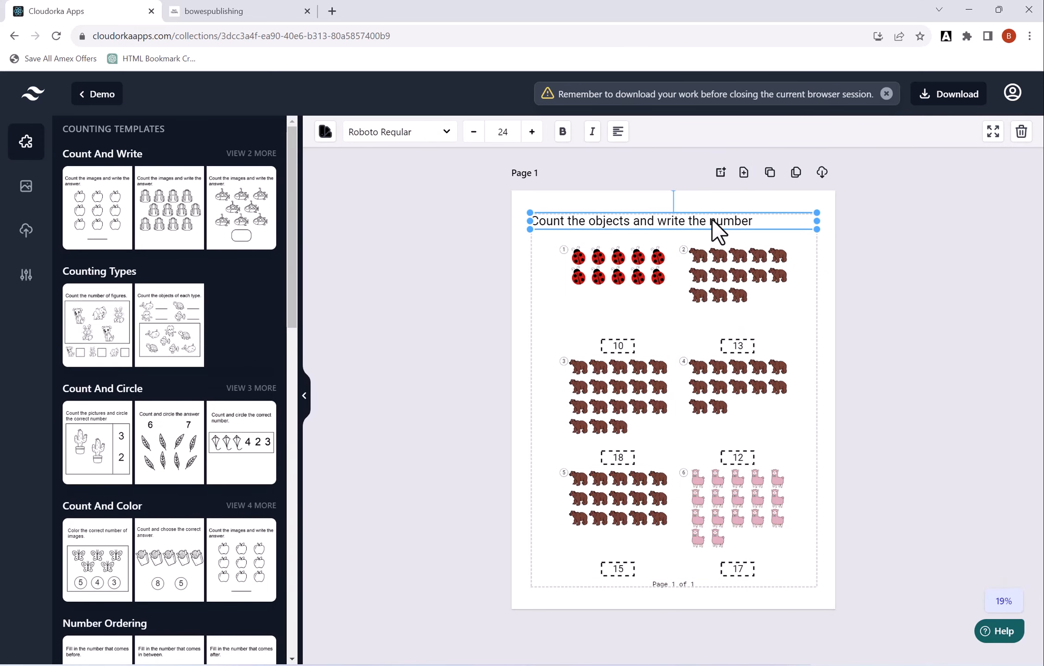
Replace the word "objects" with "animals" in the question text above the grid
double_click(707, 222)
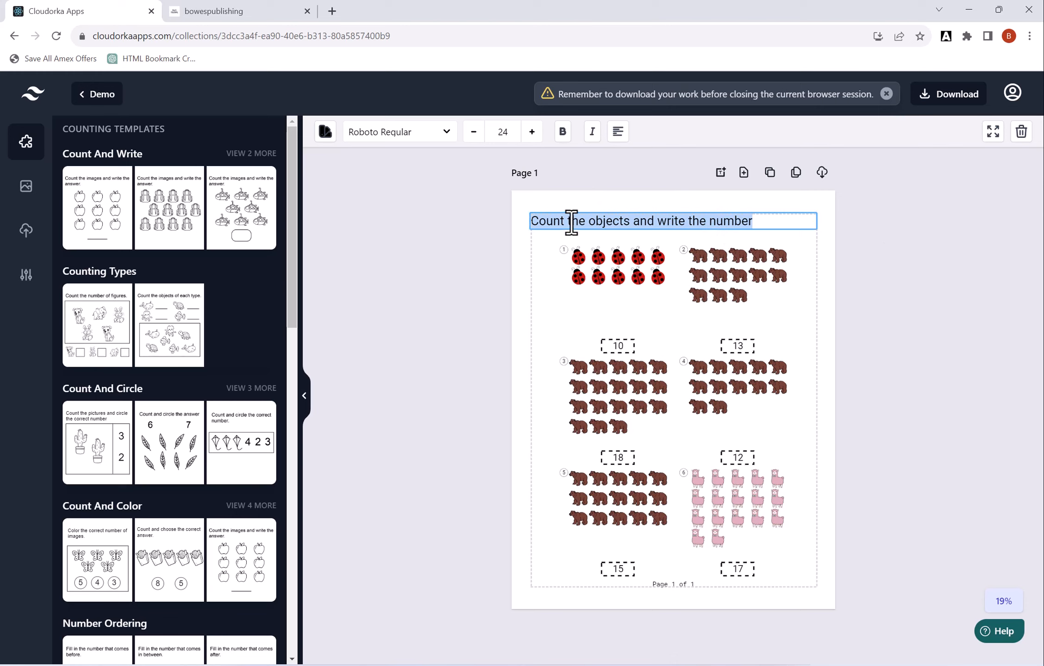
left_click(615, 221)
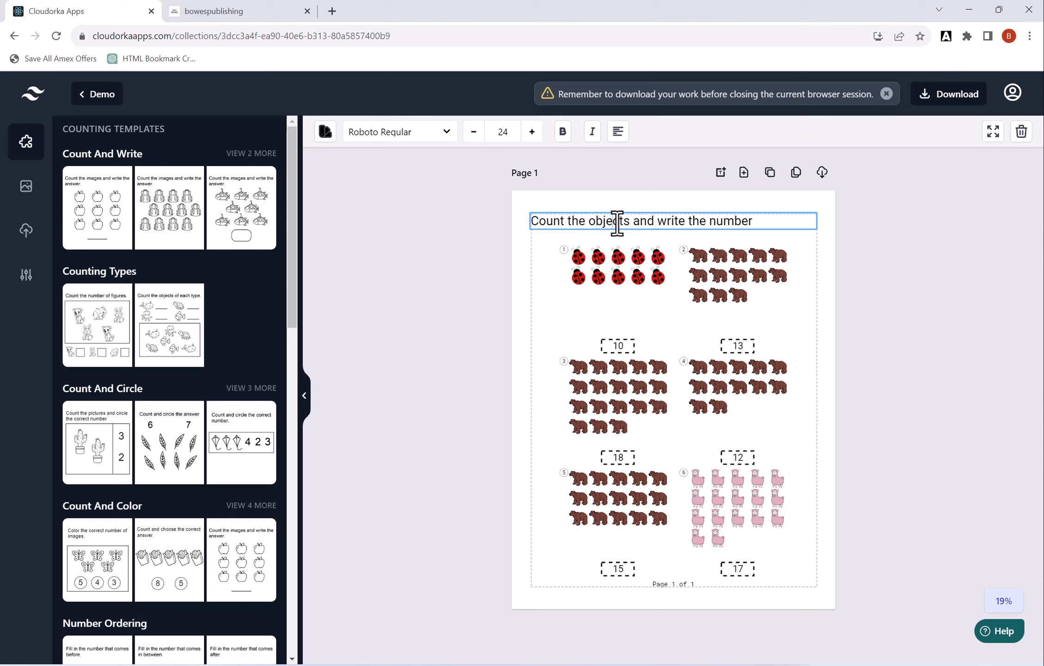
left_click_drag(630, 221, 587, 222)
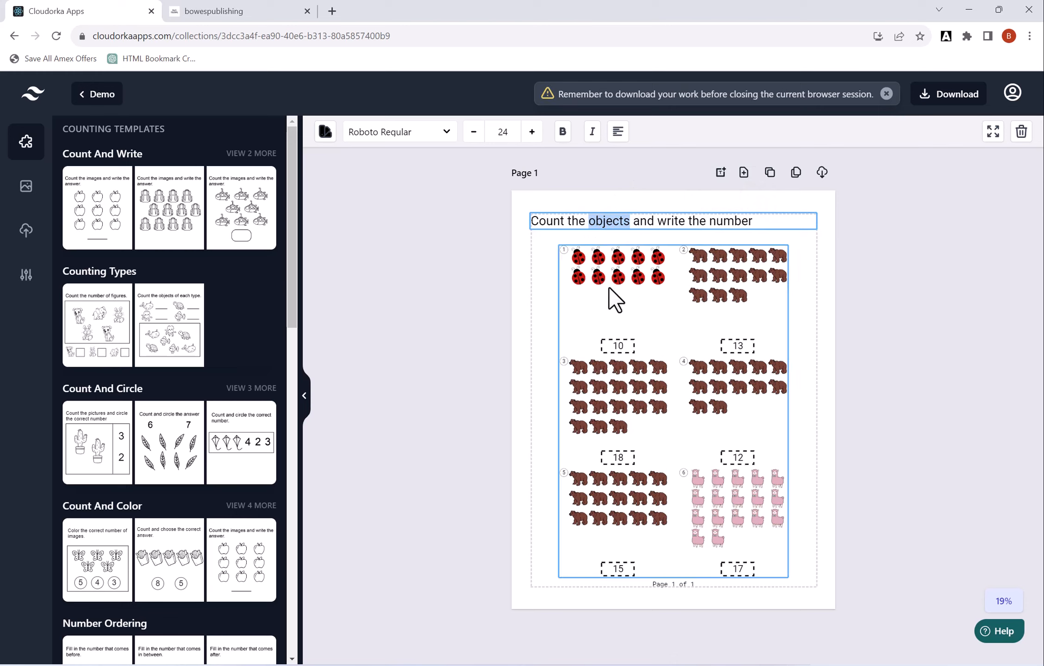
type("anima")
type("ls")
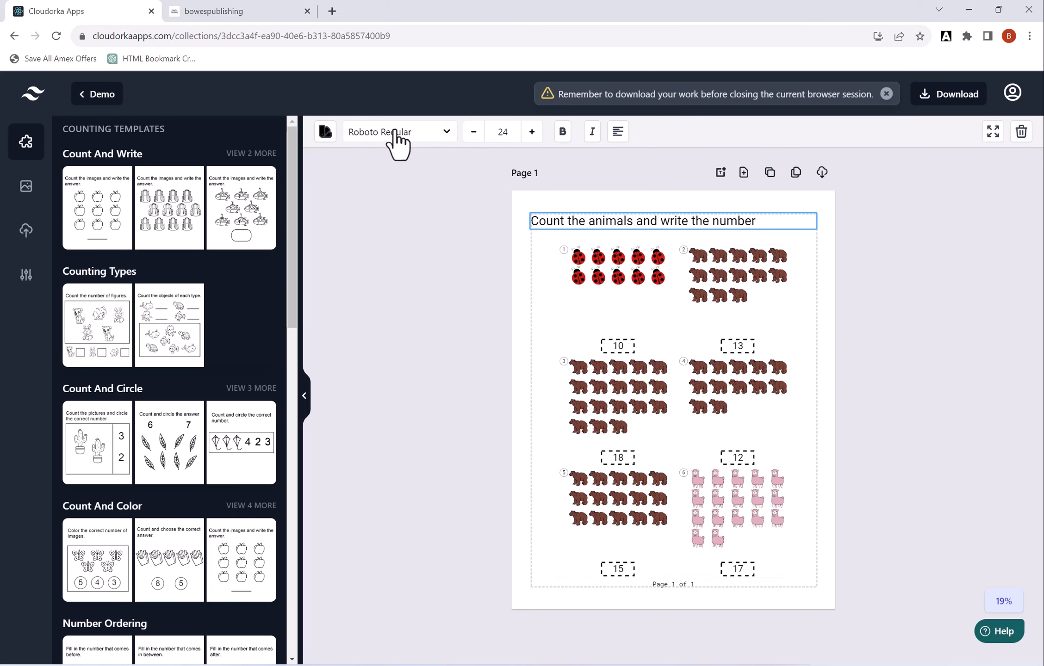
Format the heading above the counting grid at font size 27, bold and centred
left_click(532, 132)
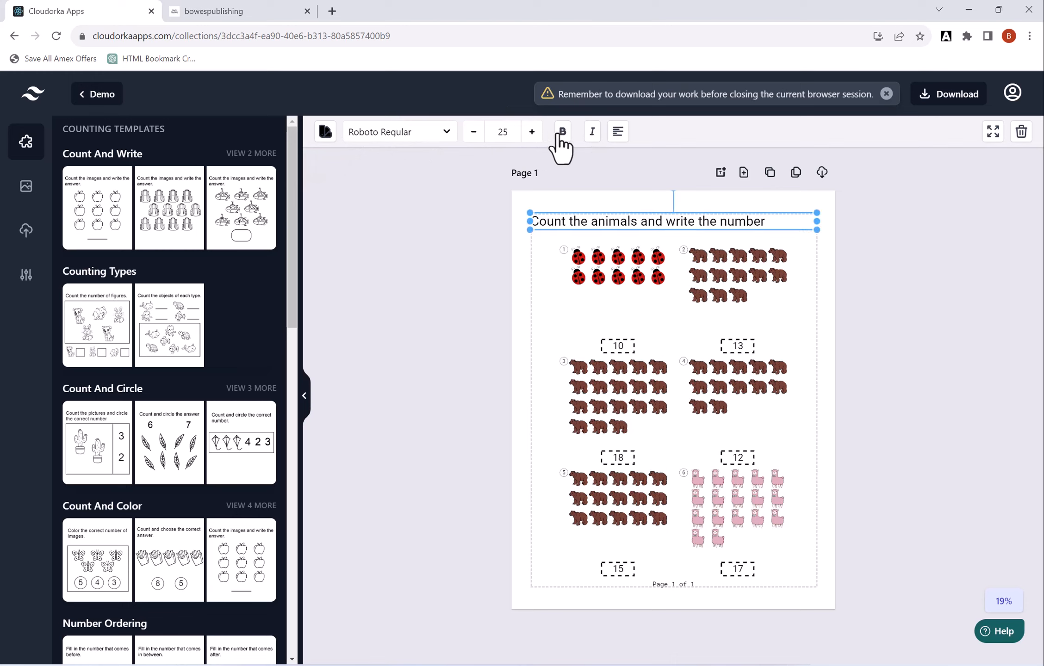
left_click(532, 131)
left_click(532, 132)
left_click(565, 134)
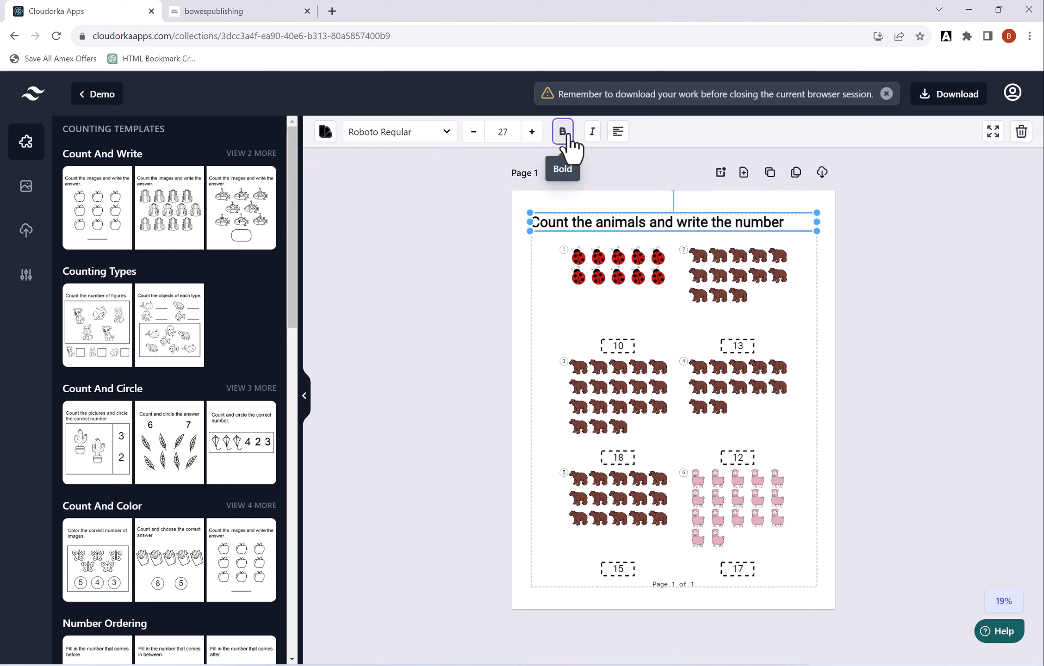
left_click(617, 133)
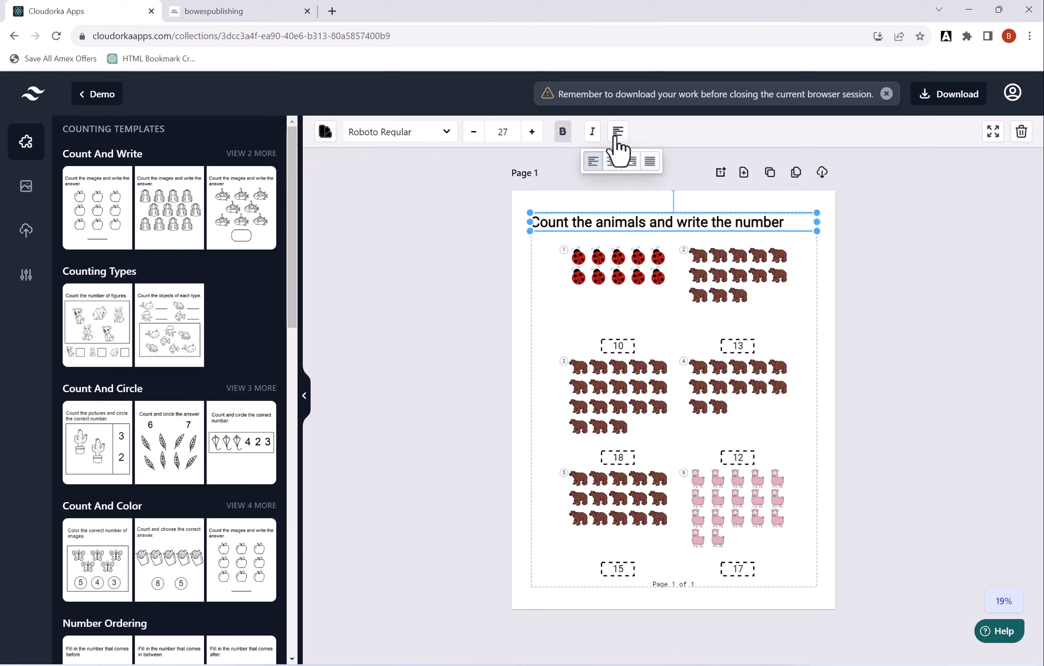
left_click(613, 162)
left_click(452, 317)
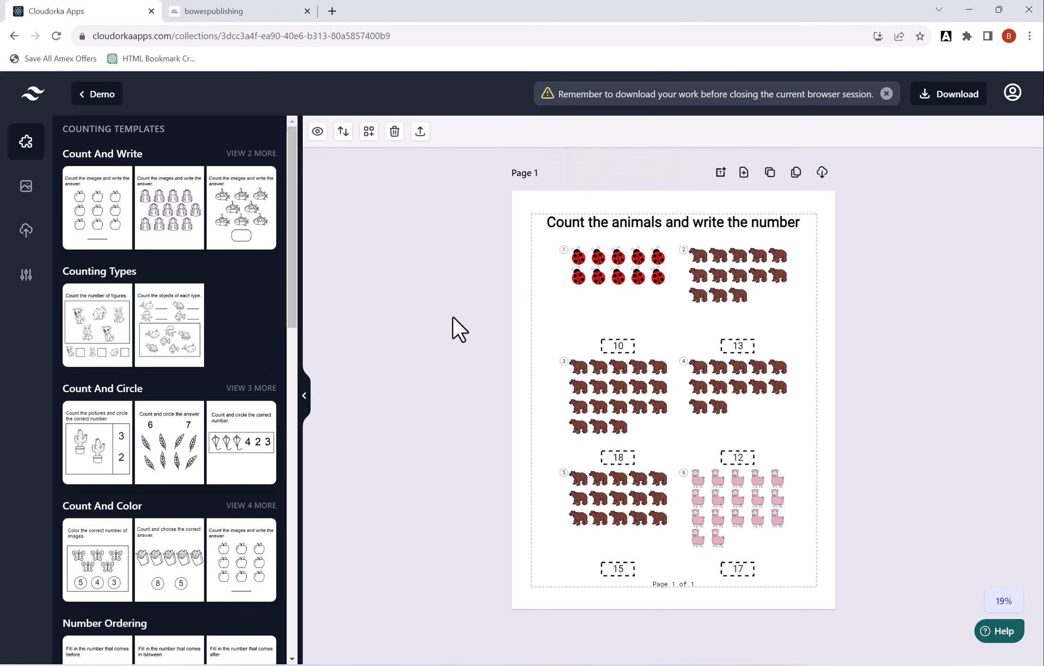
Turn off the solutions in the counting grid's result blocks and update the grid
left_click(768, 398)
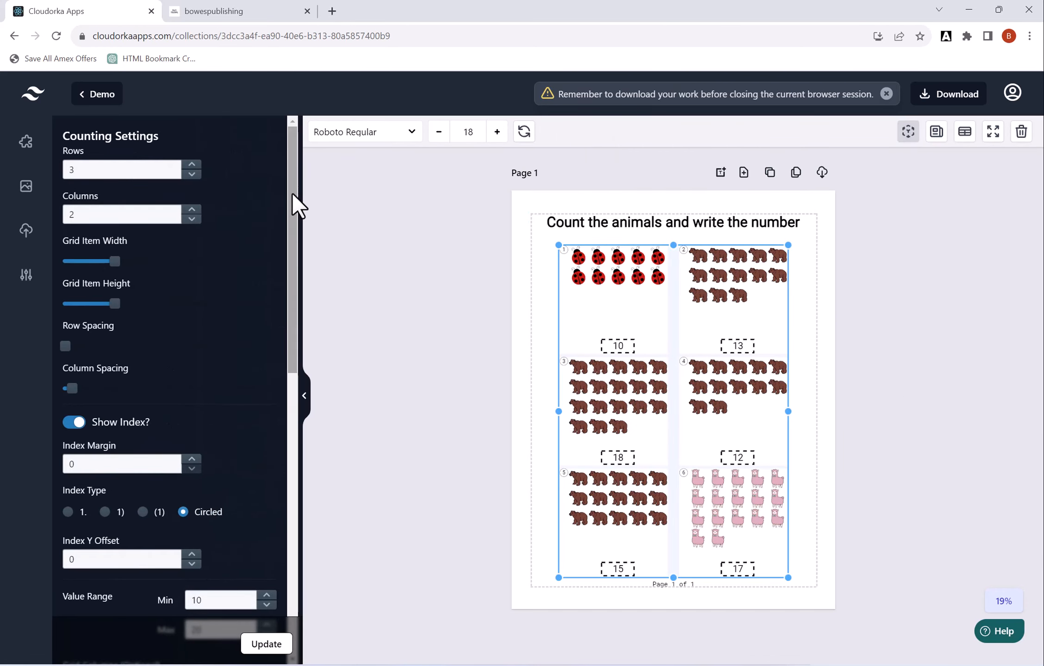
left_click_drag(291, 192, 296, 488)
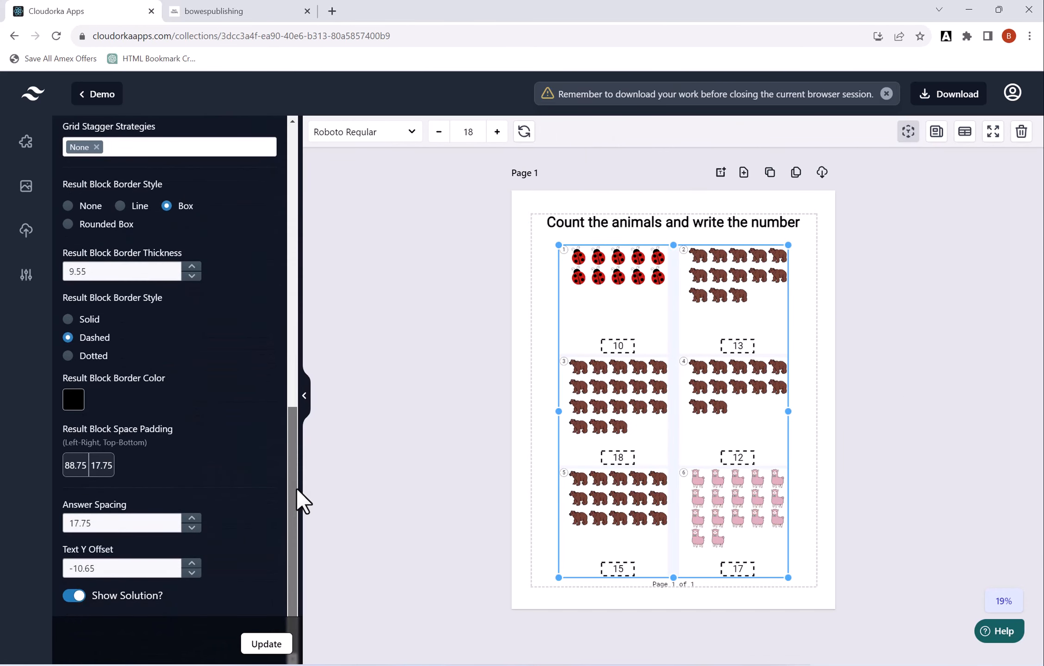
left_click(74, 595)
left_click(270, 646)
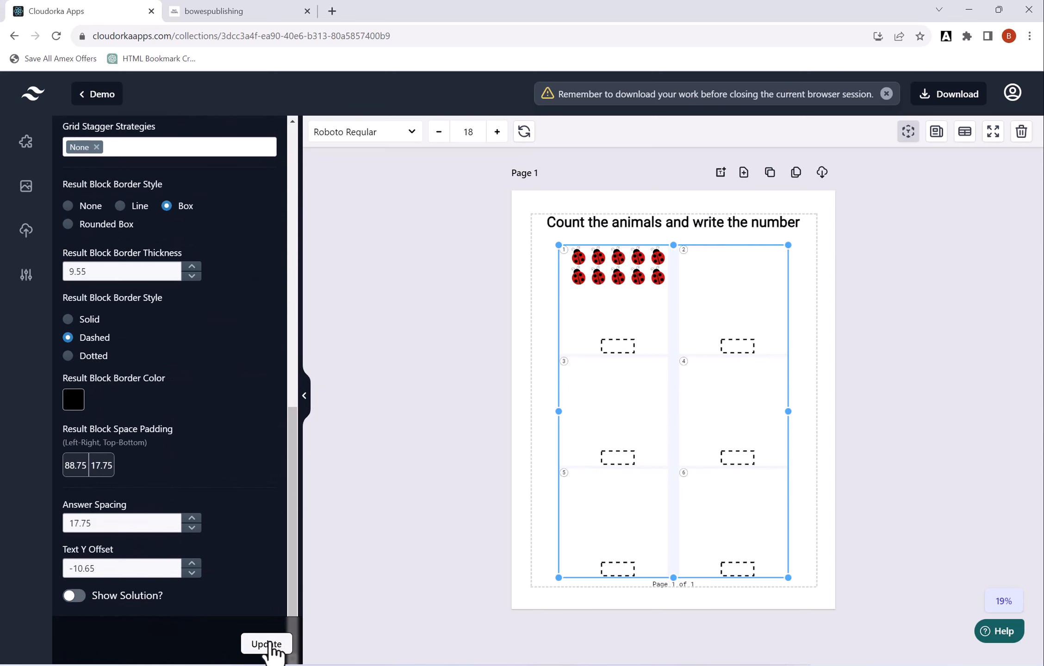
left_click(454, 318)
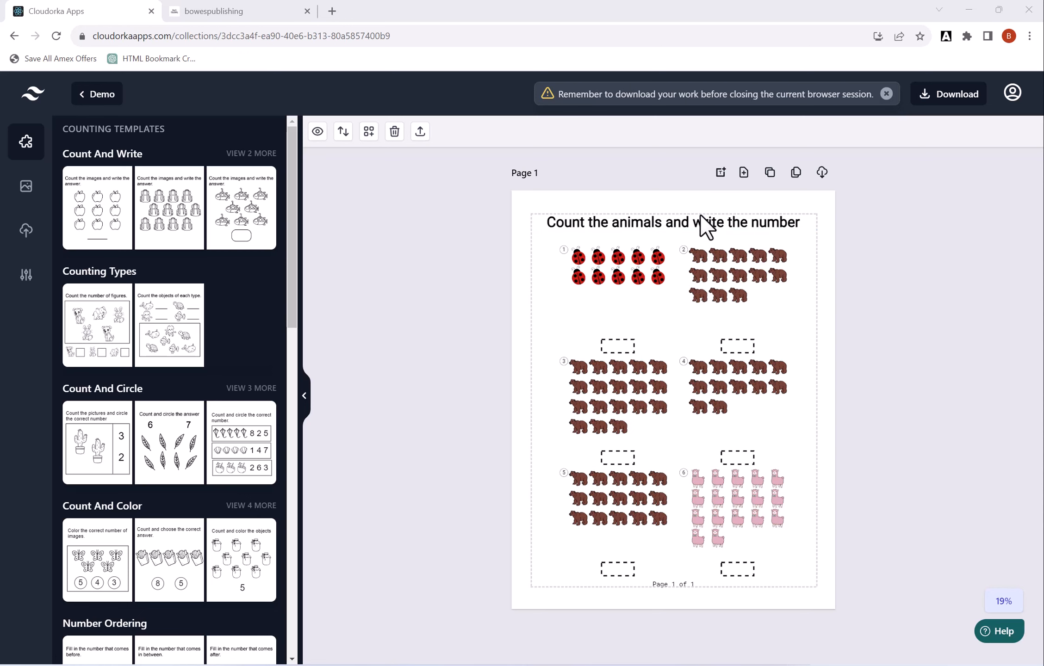
Bulk clone the finished worksheet page 5 times
left_click(797, 176)
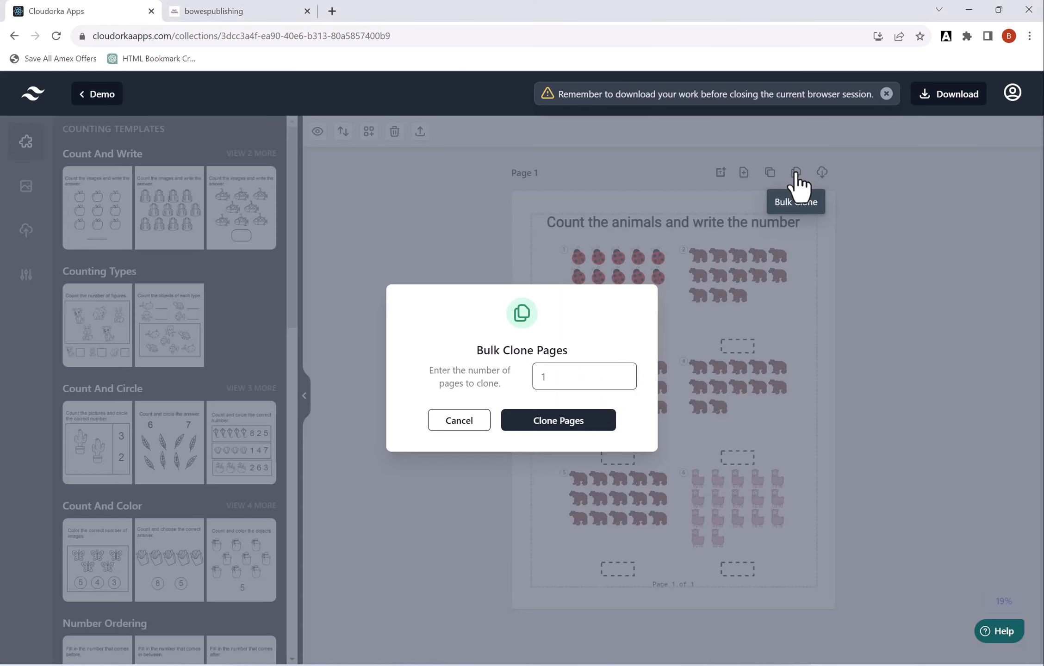
left_click(590, 376)
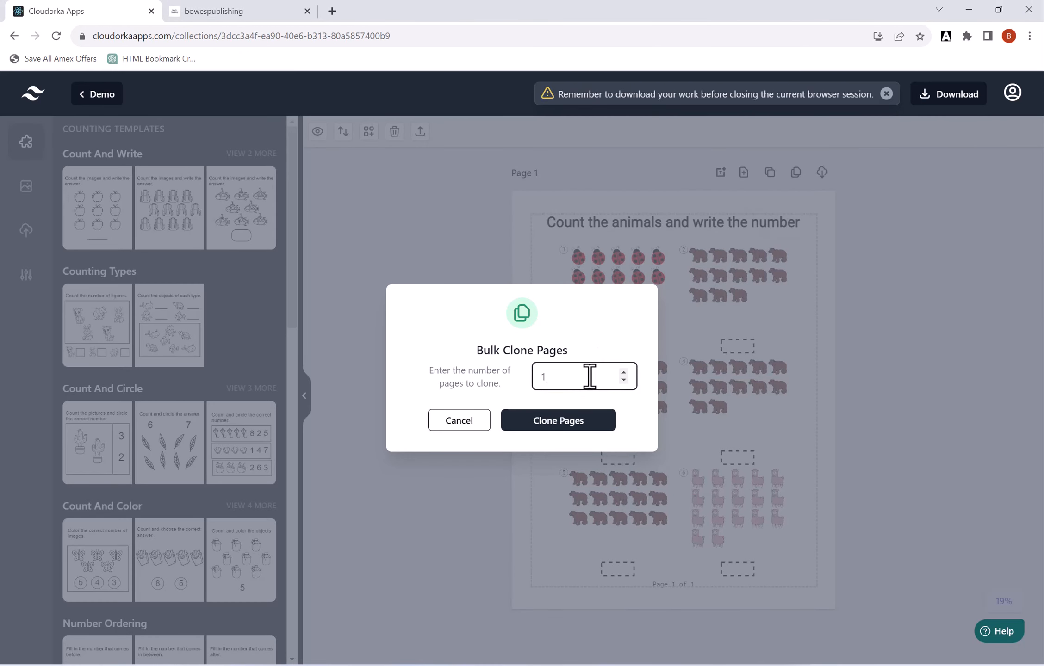
key("BackSpace")
type("5")
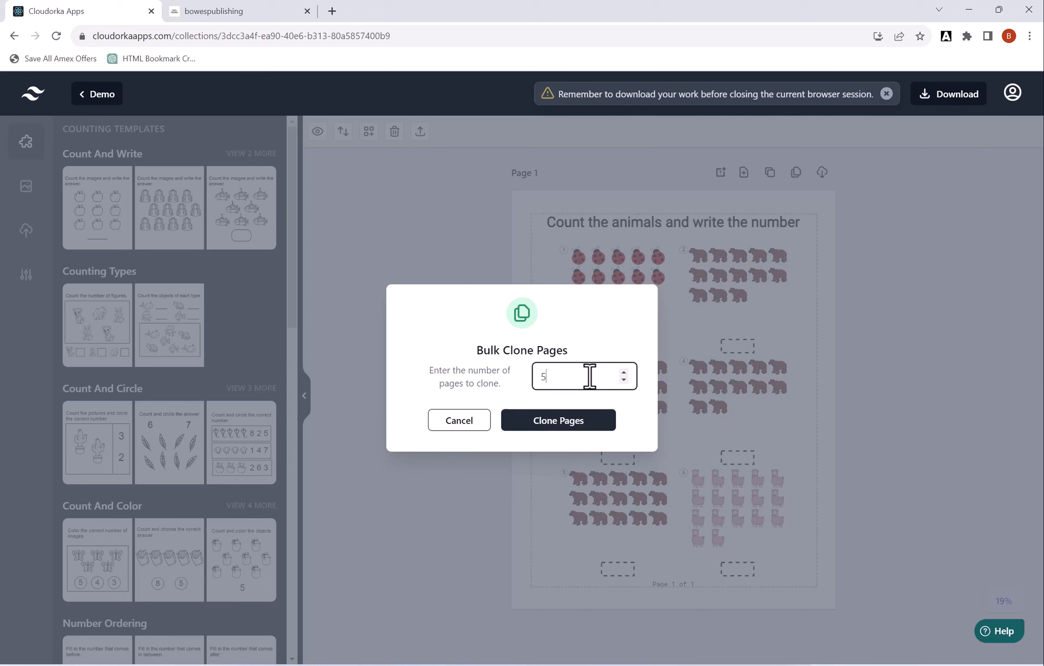
left_click(566, 423)
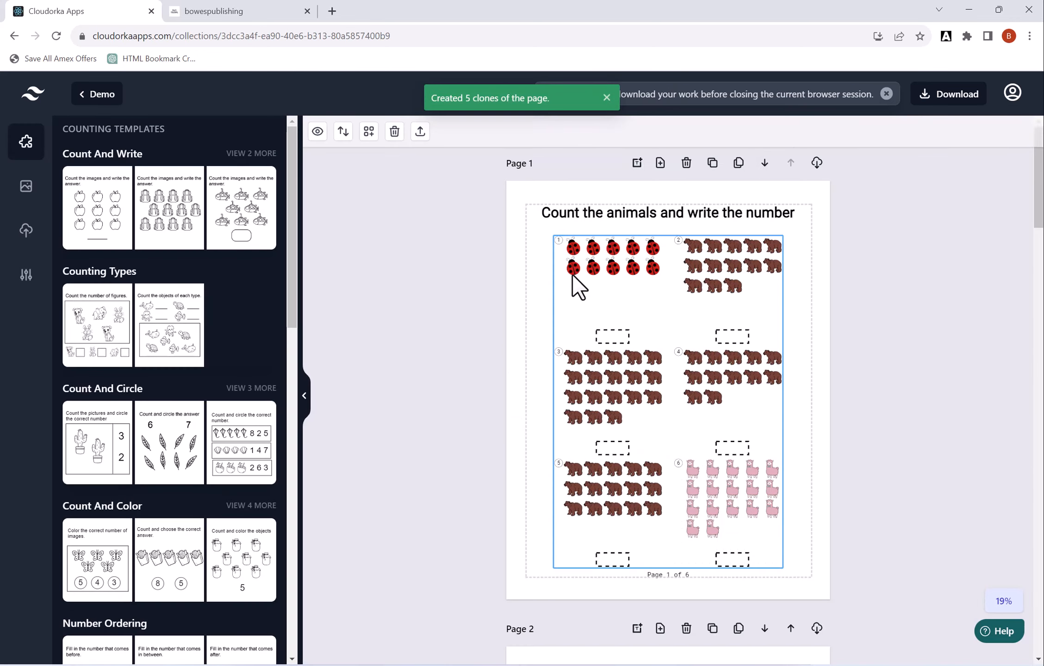
Look through the original and cloned pages to examine which images each counting grid uses
scroll(546, 259, "down", 5)
scroll(502, 233, "up", 4)
scroll(503, 233, "up", 1)
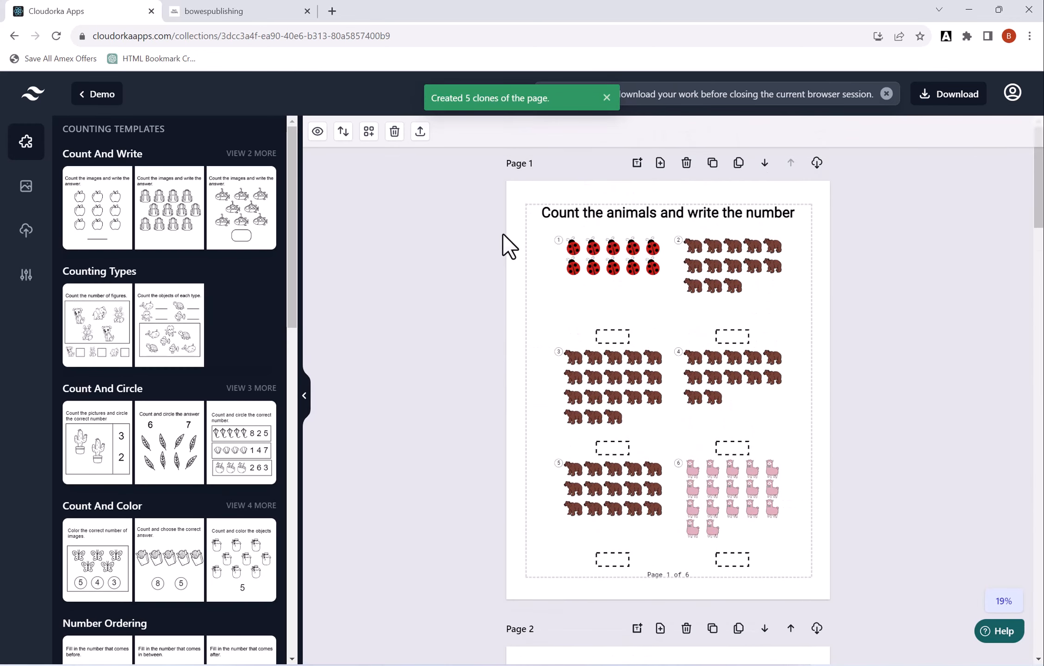
scroll(507, 230, "down", 1)
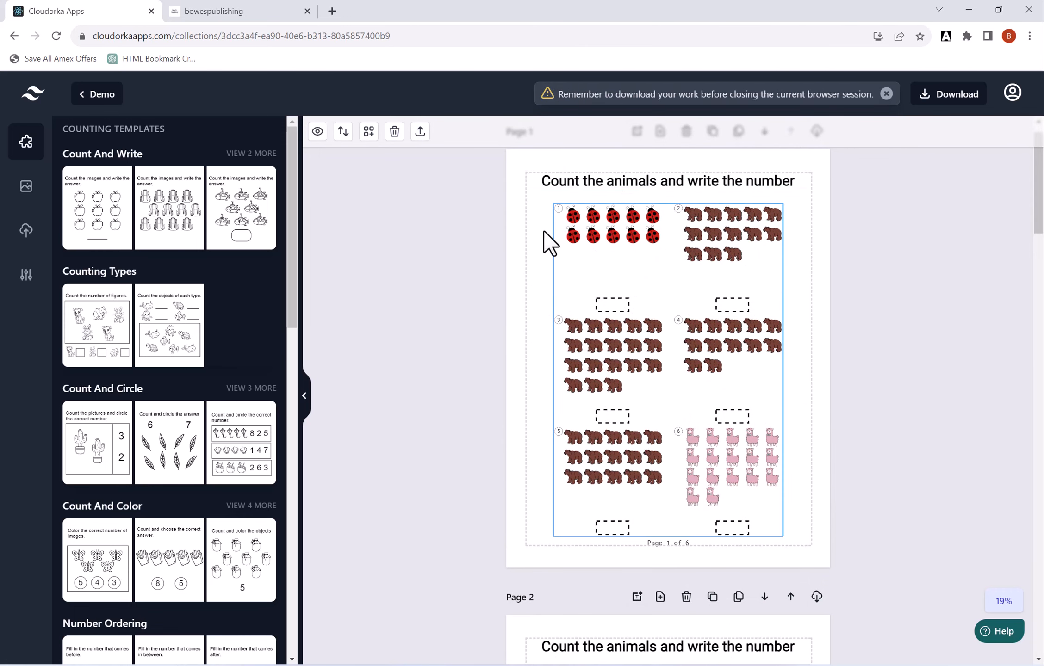
scroll(624, 310, "down", 3)
scroll(648, 458, "down", 3)
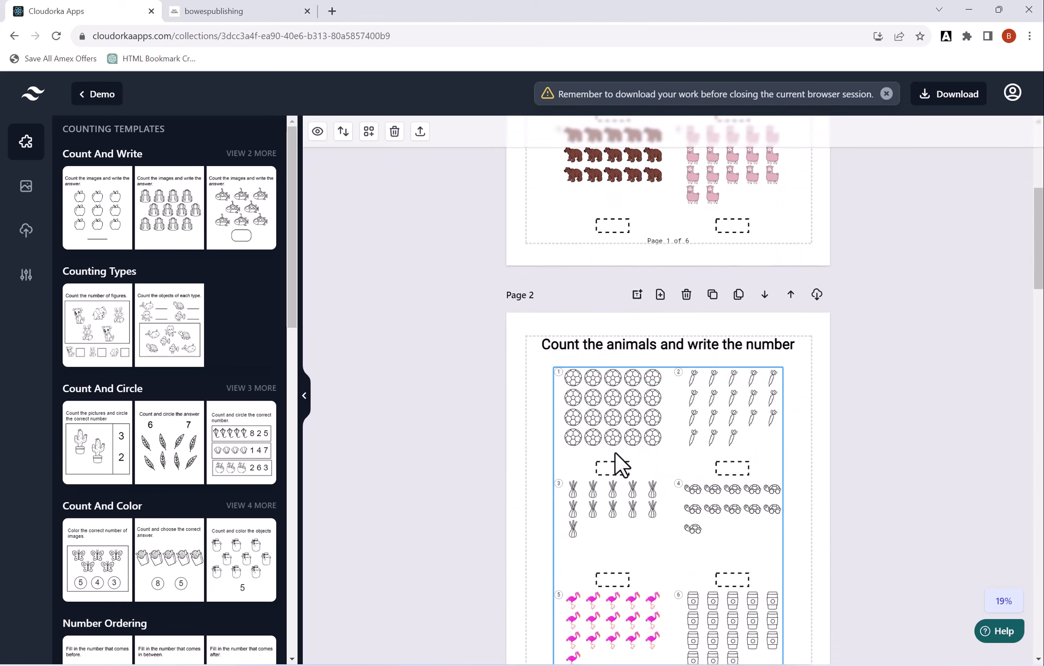
scroll(736, 452, "down", 5)
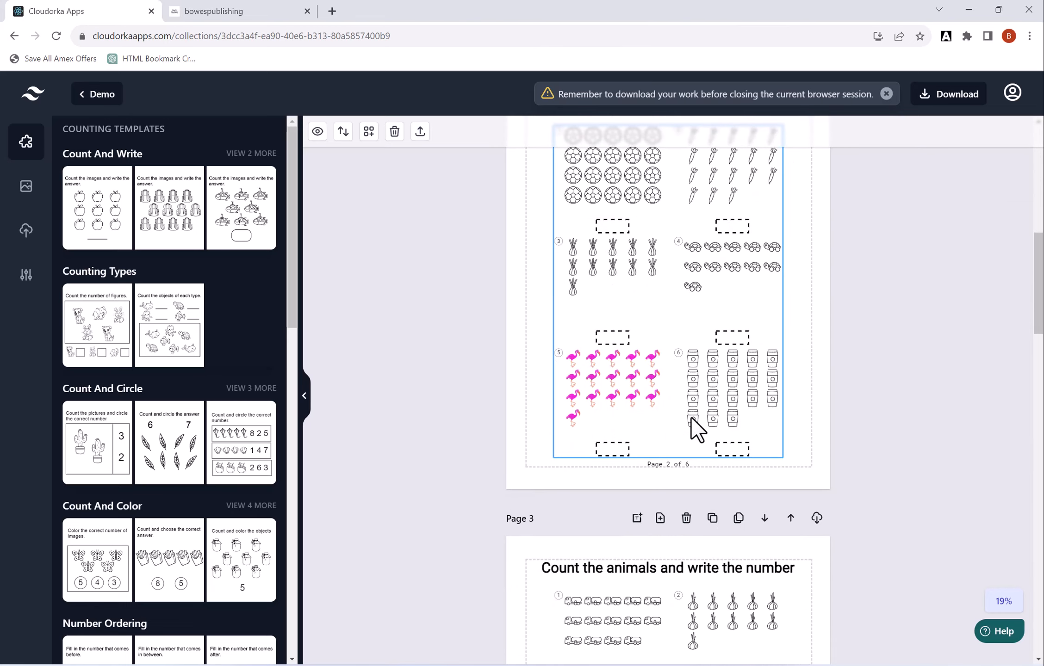
scroll(689, 417, "down", 5)
scroll(689, 406, "down", 15)
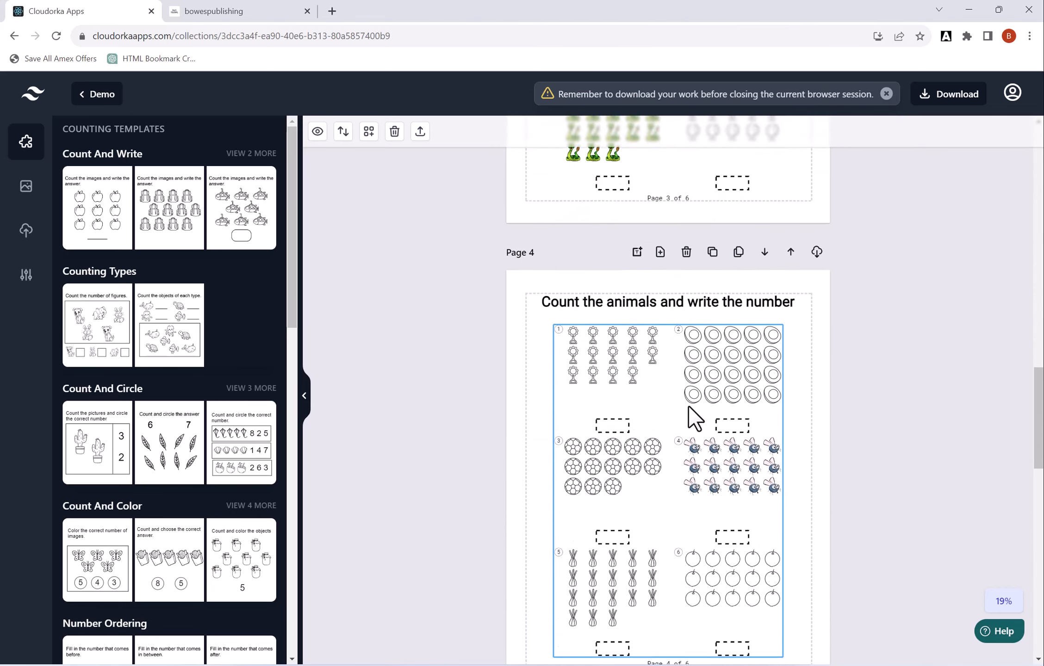
scroll(691, 400, "down", 11)
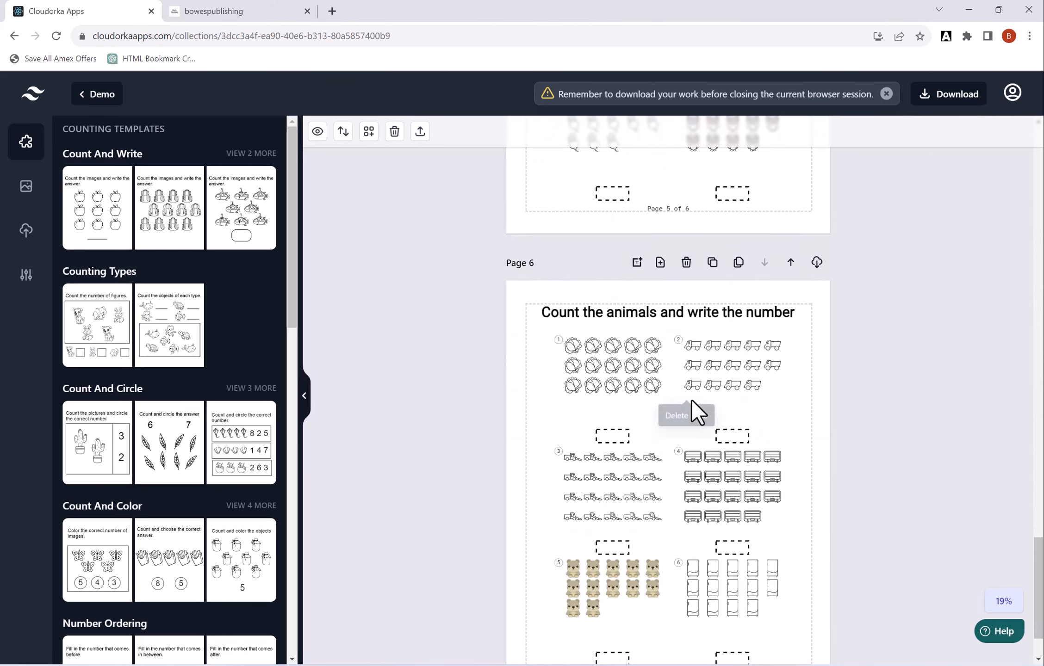
scroll(709, 429, "up", 20)
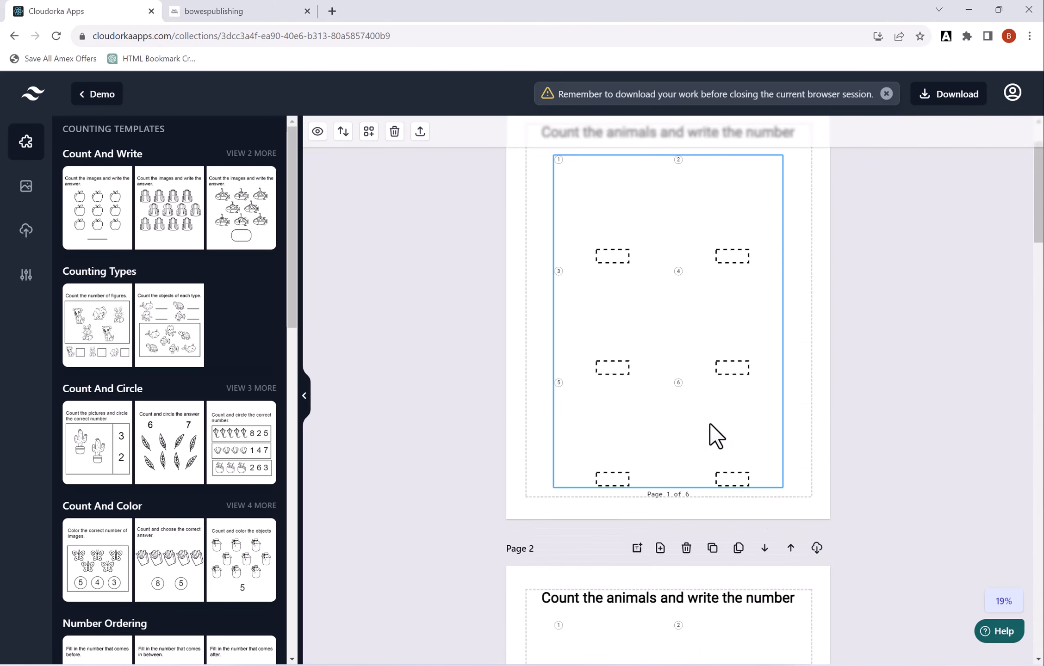
scroll(709, 423, "up", 2)
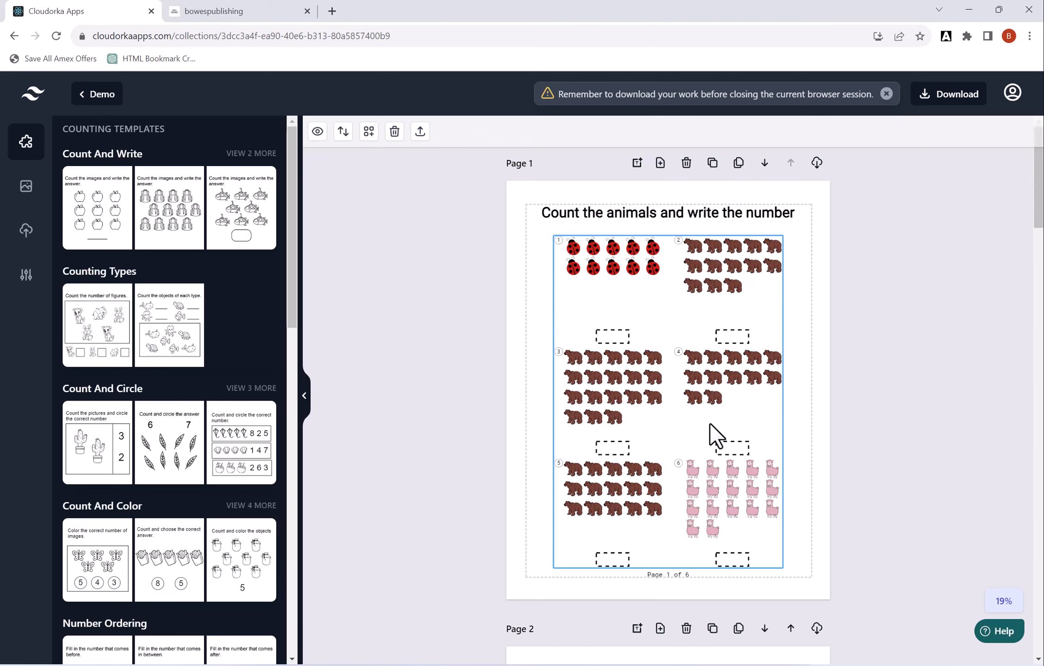
scroll(711, 391, "down", 10)
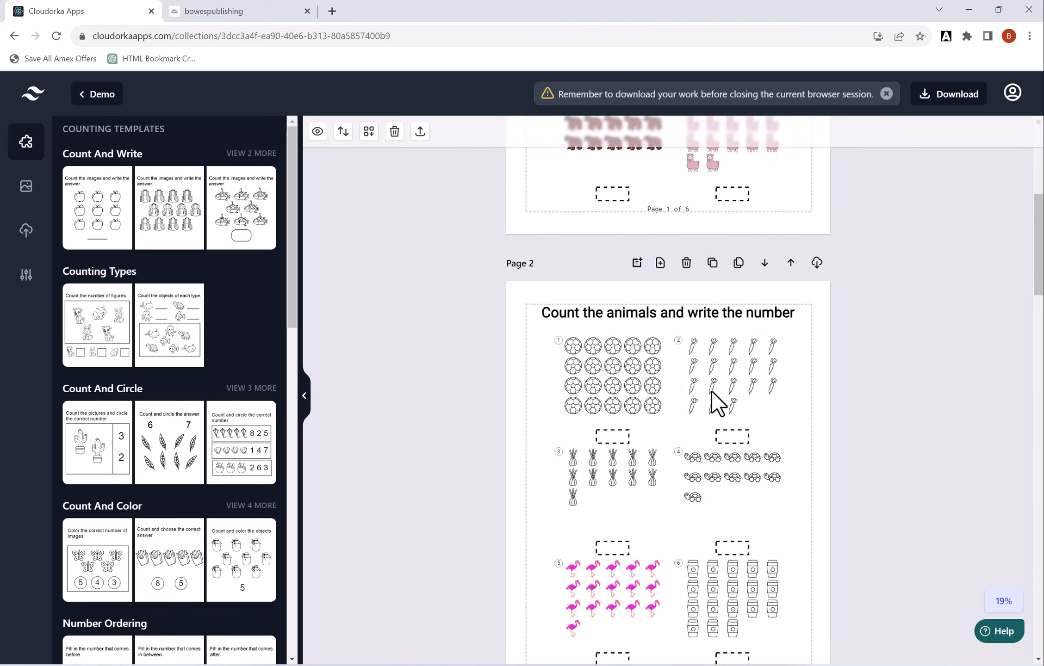
scroll(711, 390, "down", 15)
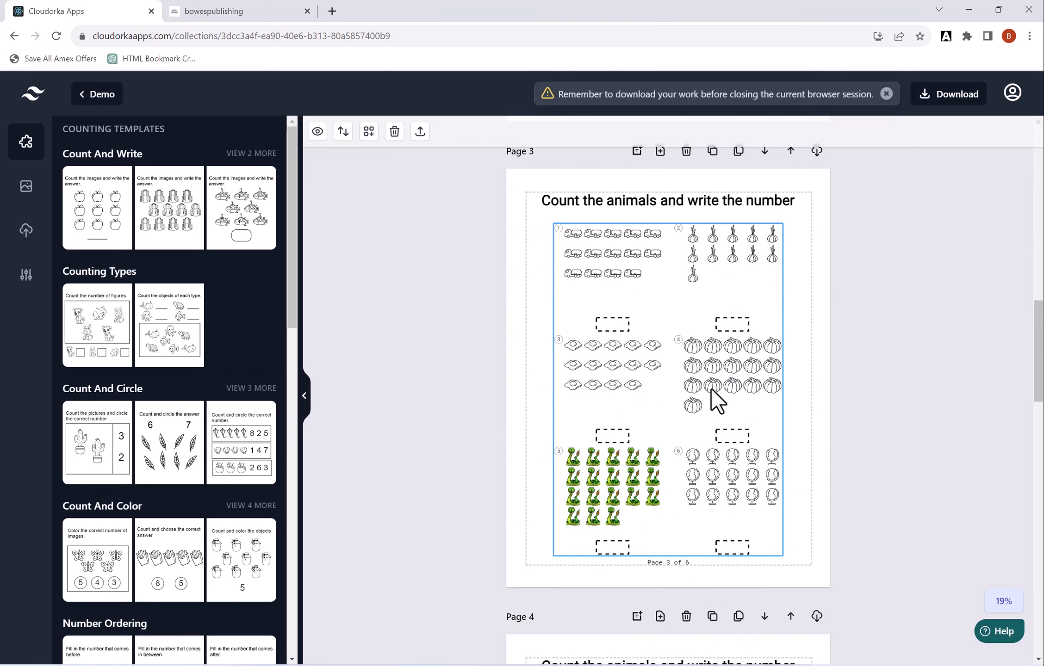
scroll(711, 390, "down", 2)
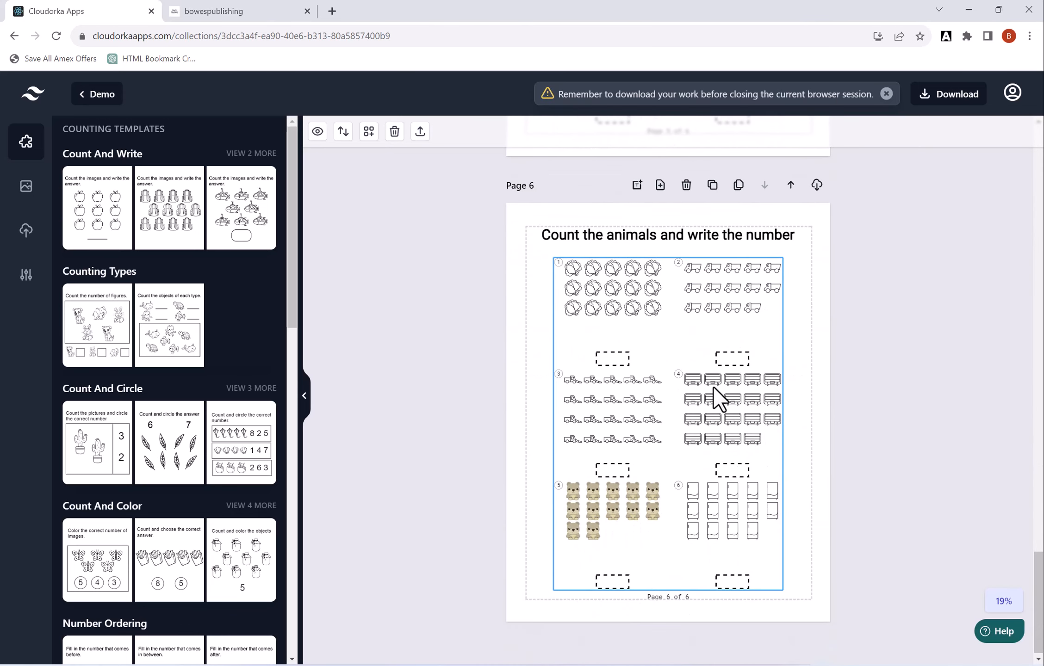
Add a blank page after page 6 and place the Counting Types template "Count the number of figures" on it
left_click(660, 183)
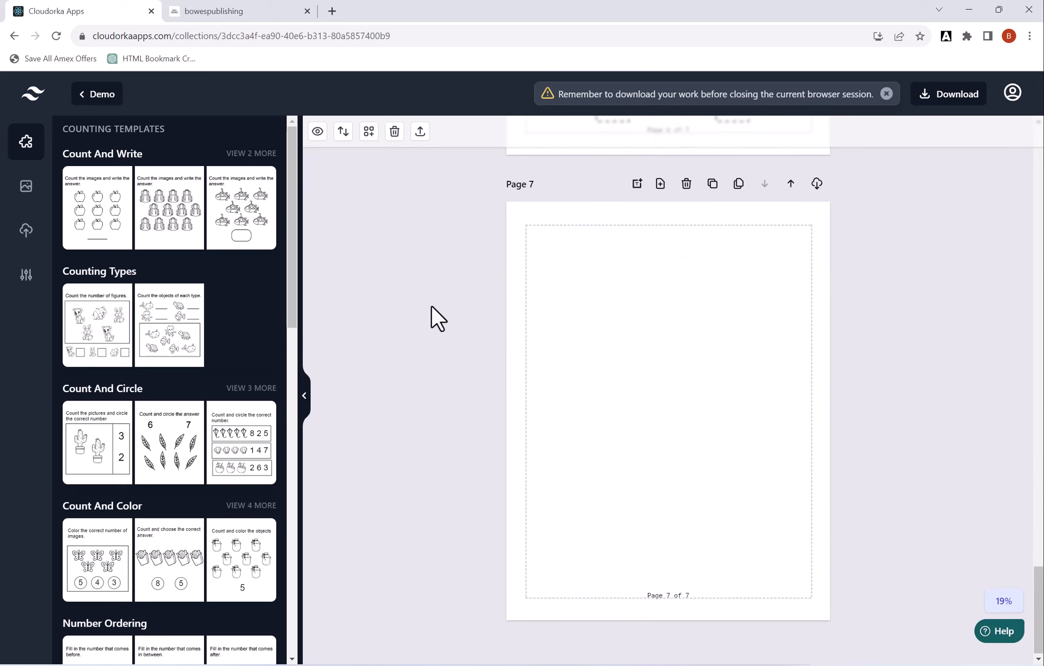
scroll(476, 288, "up", 3)
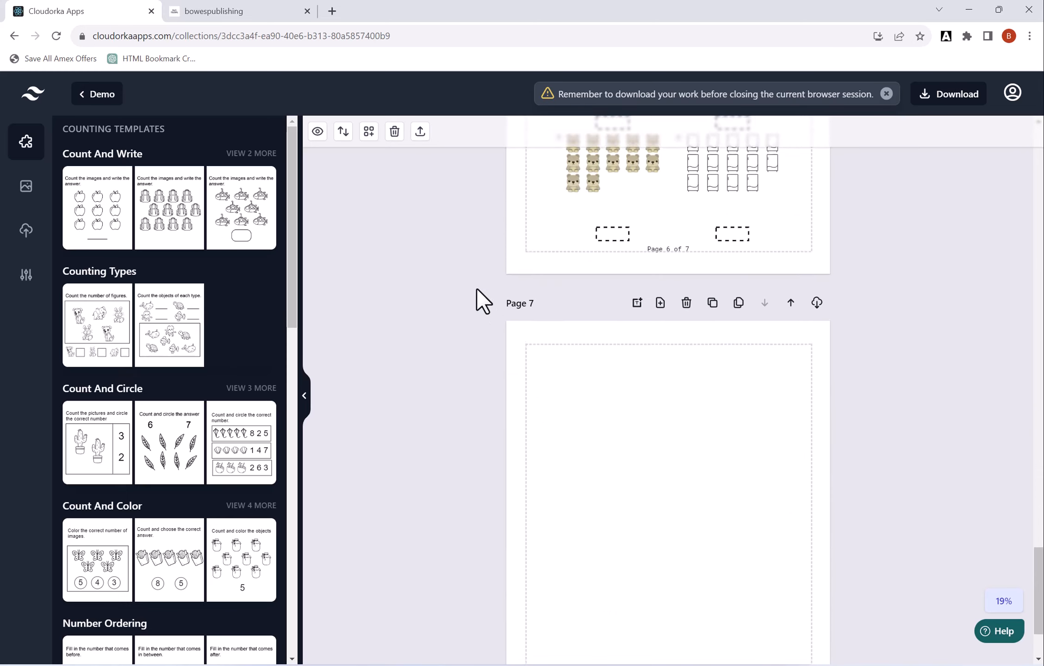
left_click(114, 330)
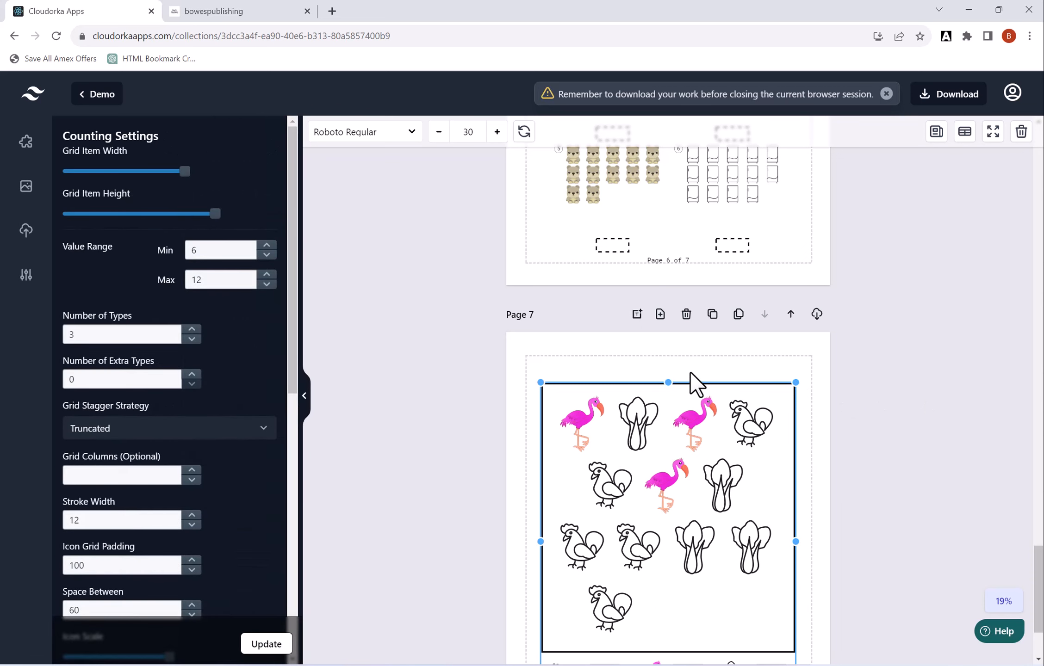
scroll(447, 352, "down", 1)
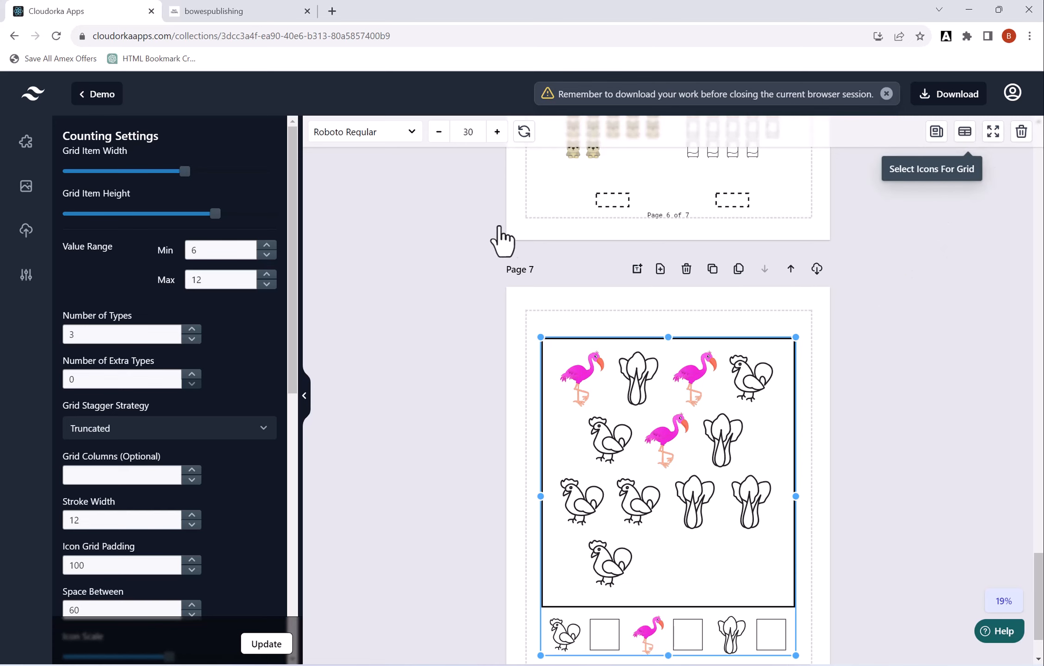
Choose 16 Sports icons, including balls, stopwatch, glove, racket, roller skate, trophy, goggles and scale, and apply them to the page 7 grid
scroll(501, 339, "down", 5)
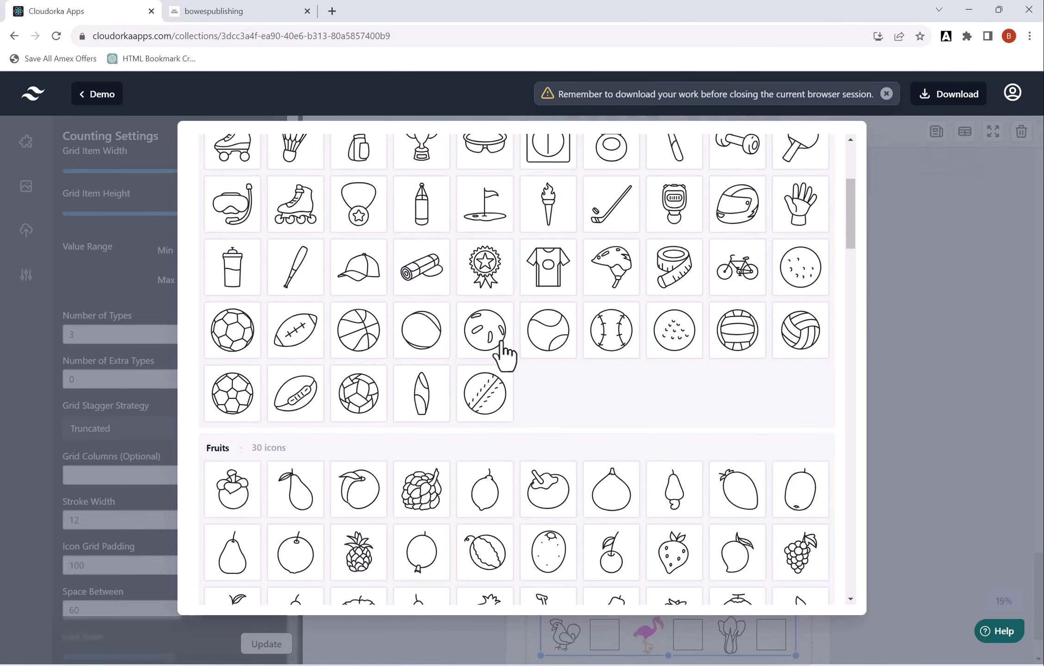
scroll(495, 344, "up", 5)
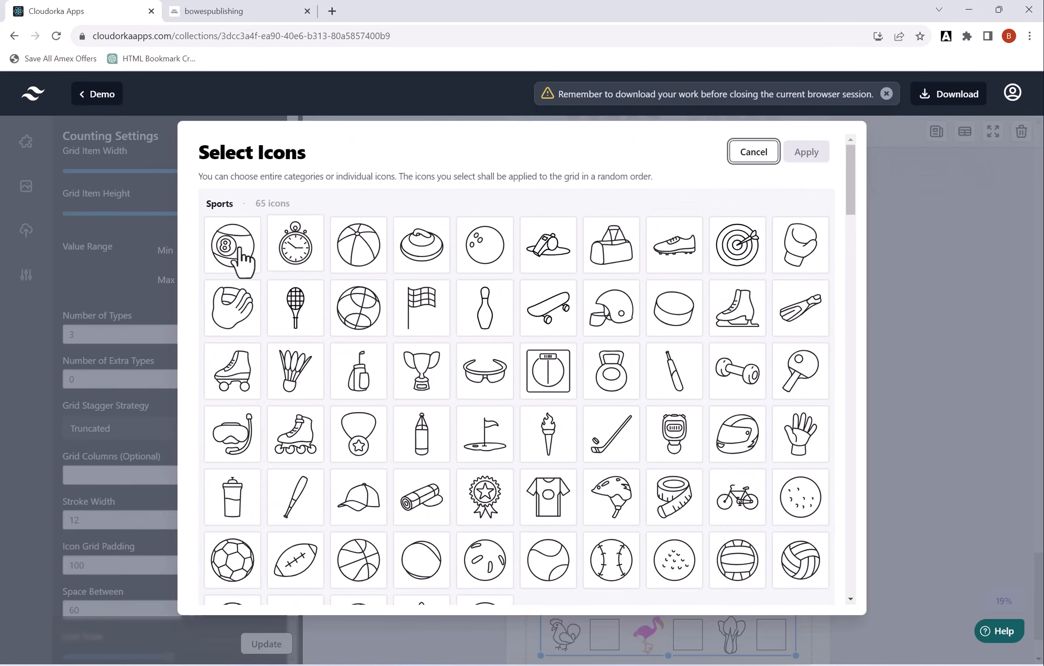
left_click(238, 252)
left_click(299, 246)
left_click(356, 243)
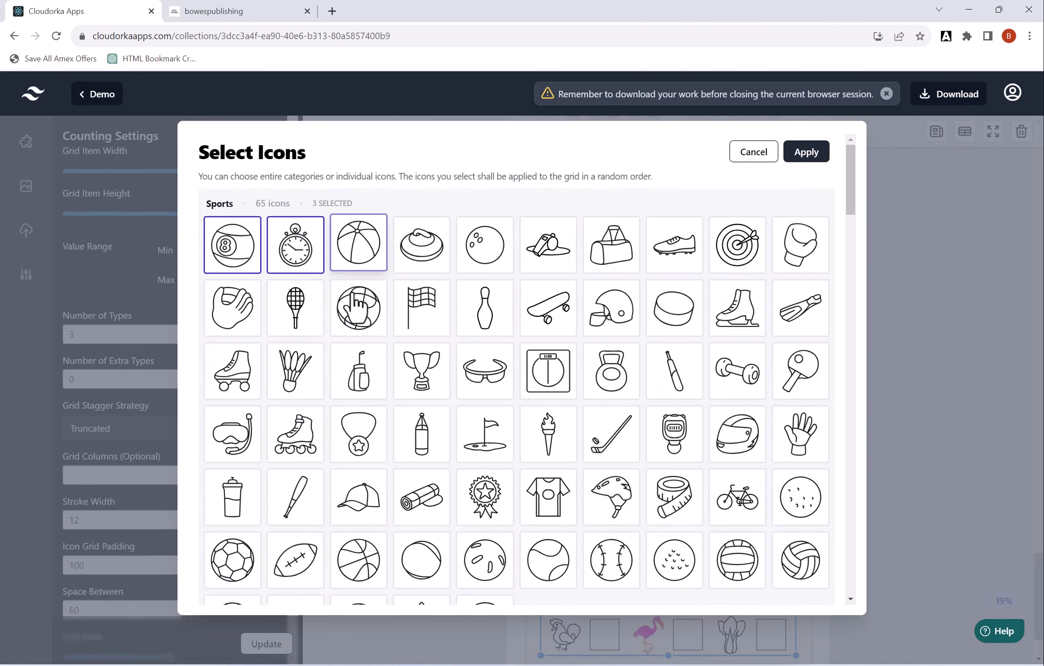
left_click(357, 306)
left_click(291, 308)
left_click(232, 370)
left_click(296, 366)
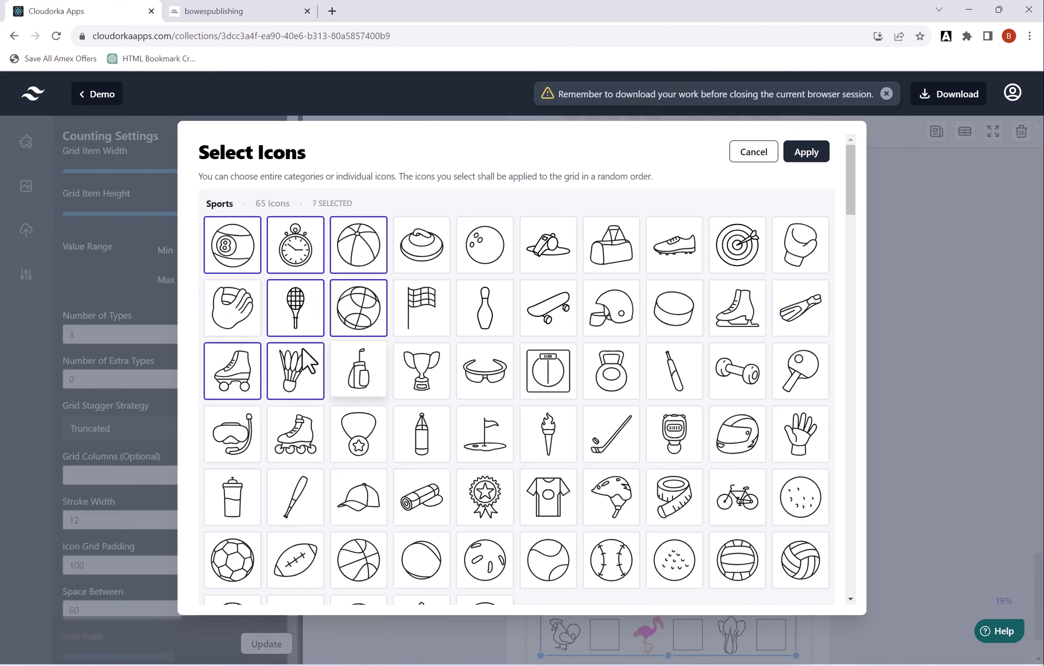
left_click(357, 366)
left_click(419, 371)
left_click(421, 306)
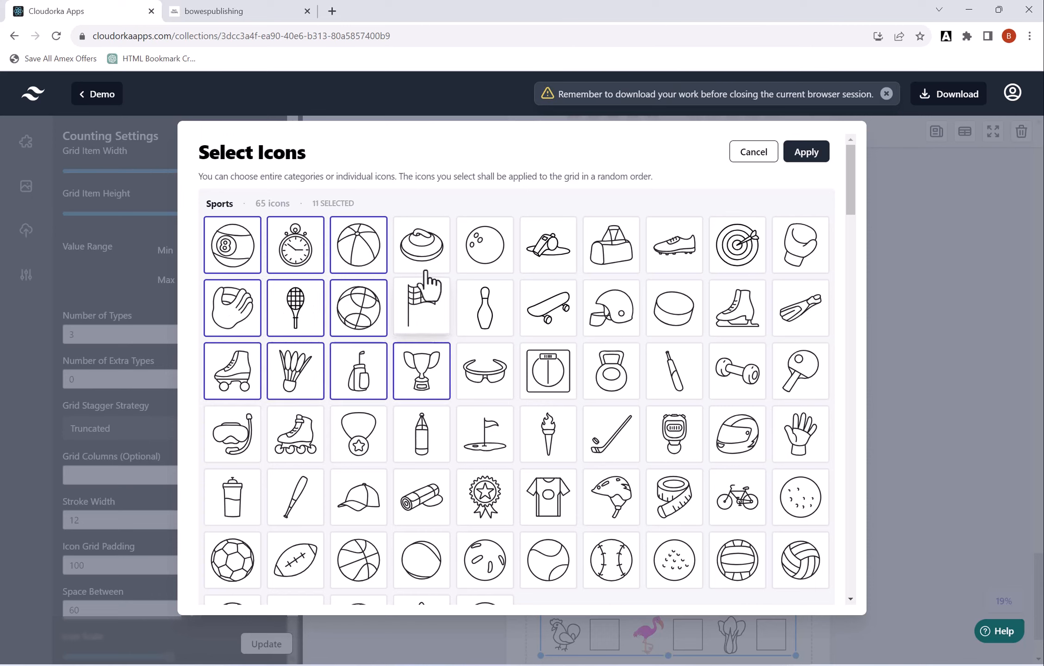
left_click(421, 245)
left_click(490, 248)
left_click(484, 309)
left_click(485, 370)
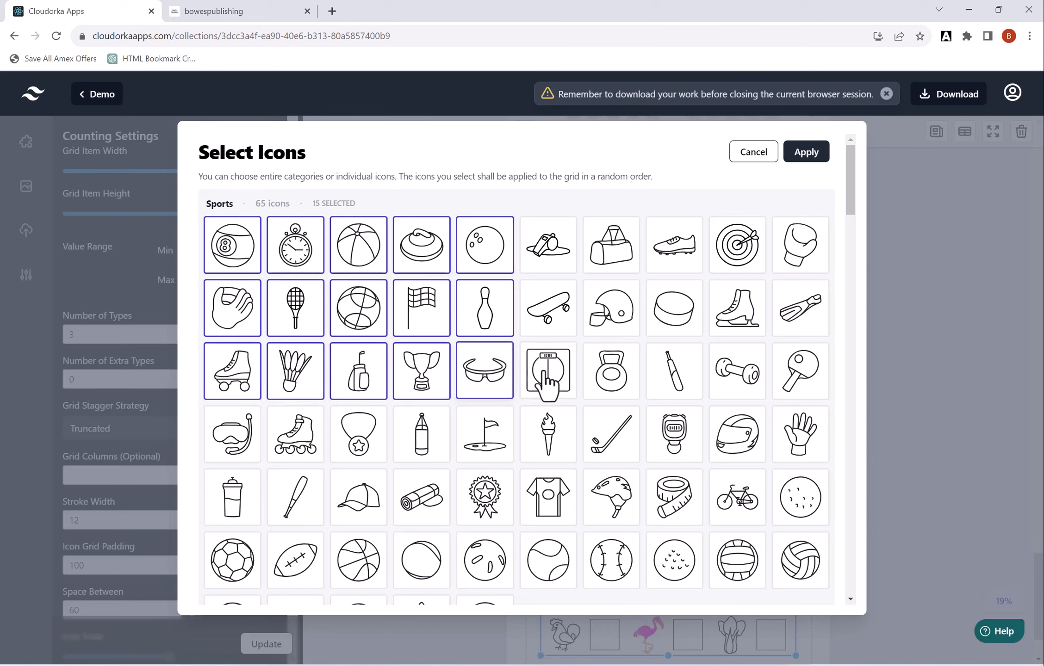
left_click(547, 370)
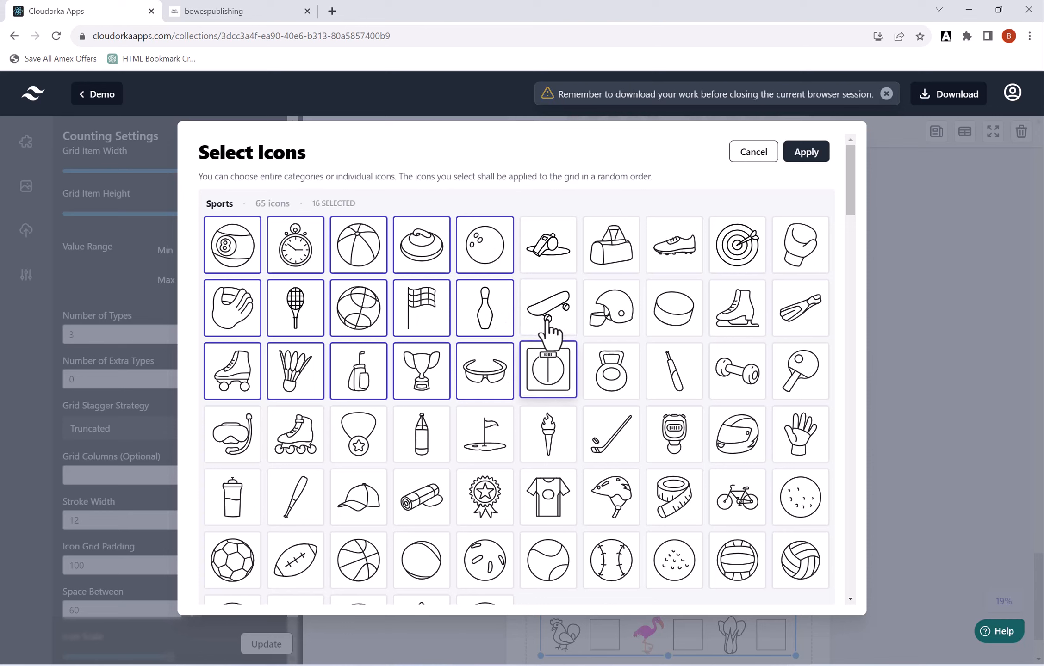
left_click(805, 153)
scroll(881, 308, "down", 2)
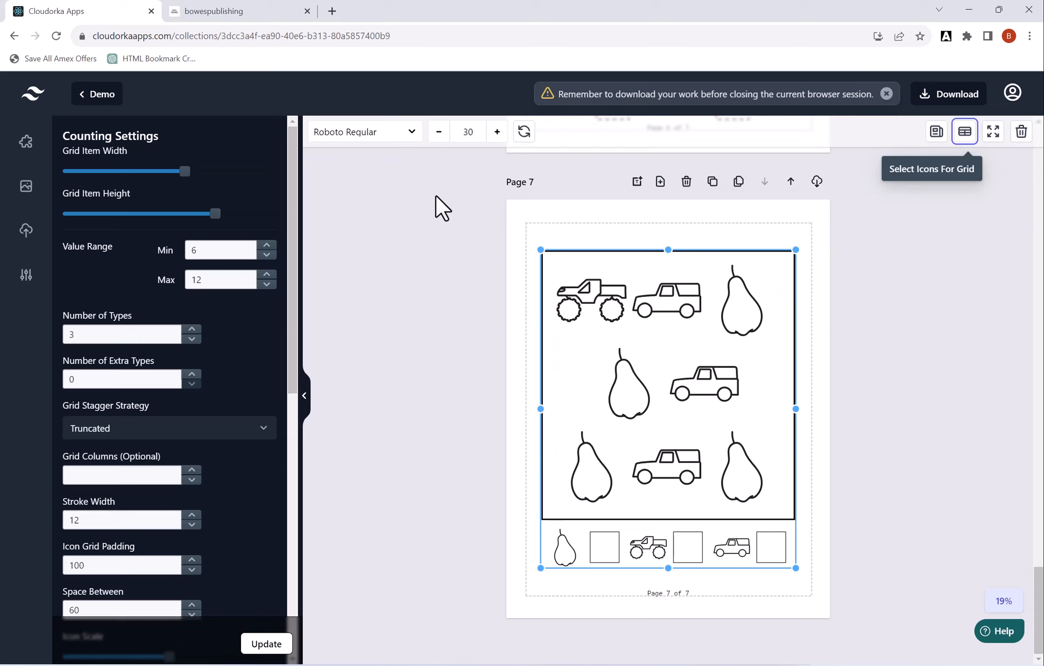
Set the page 7 counting grid's number of types to 4, with the maximum value at 12, and update the grid
left_click(423, 234)
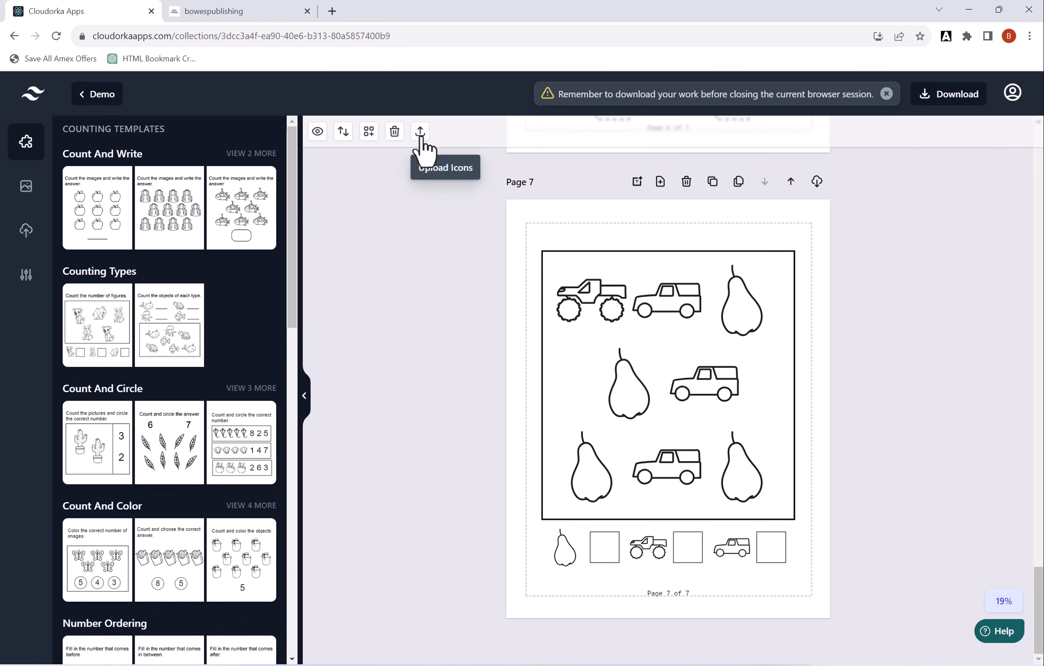
left_click(672, 312)
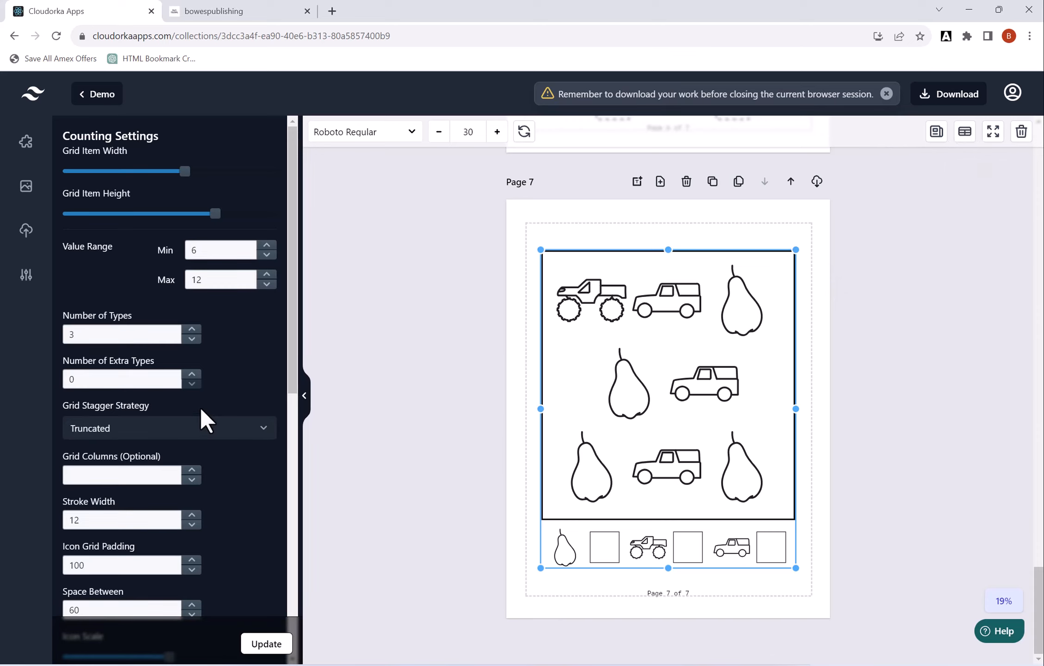
scroll(291, 272, "down", 1)
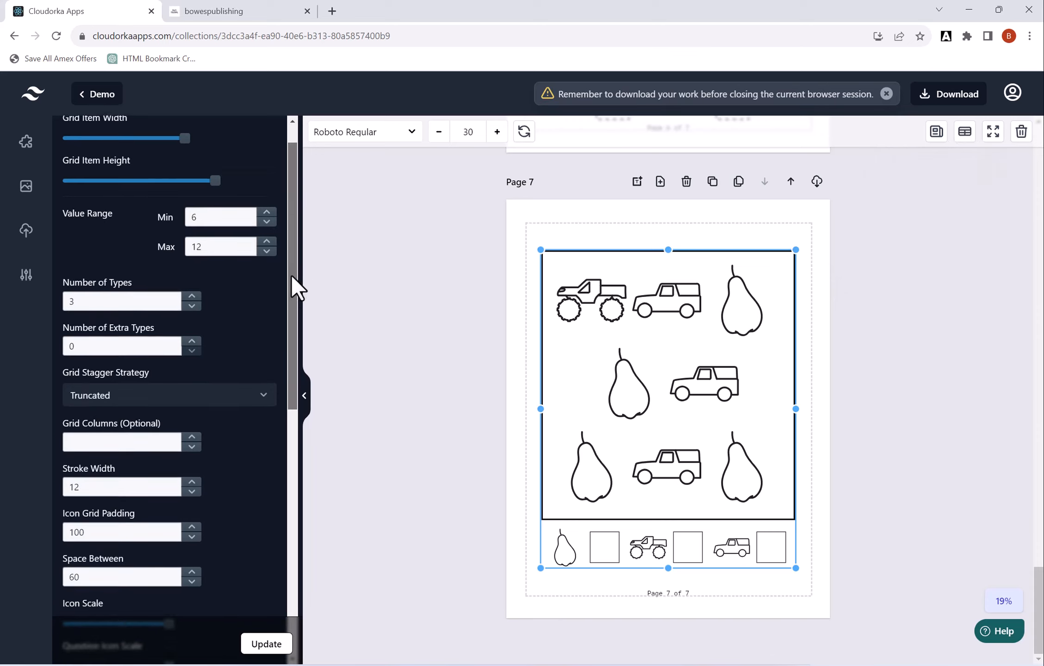
scroll(293, 257, "up", 1)
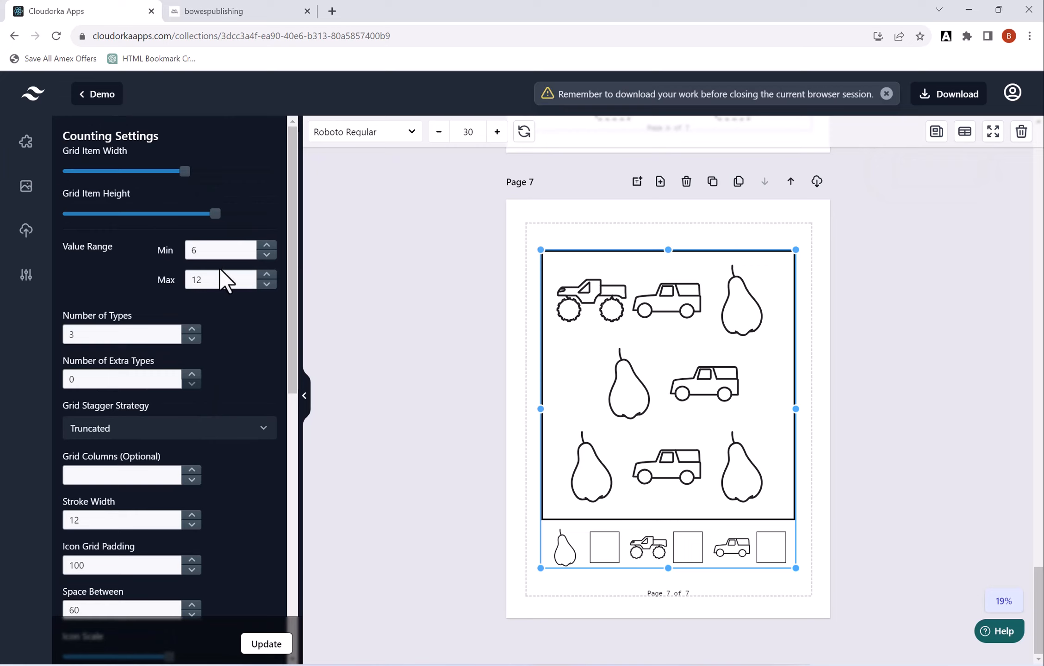
left_click(191, 276)
type("12")
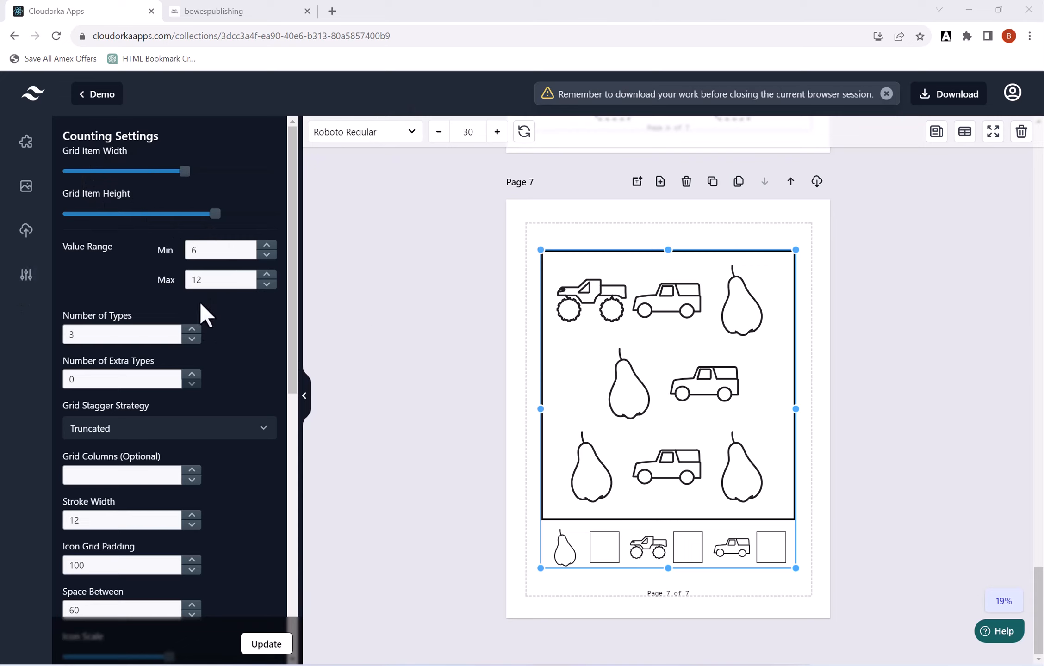
left_click(192, 329)
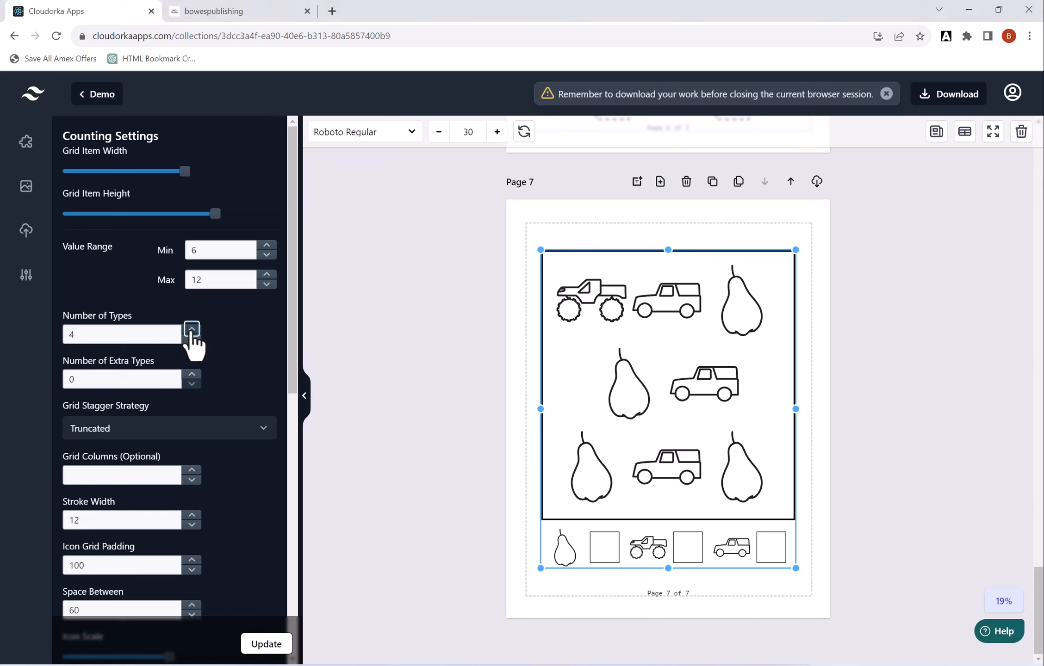
left_click(271, 648)
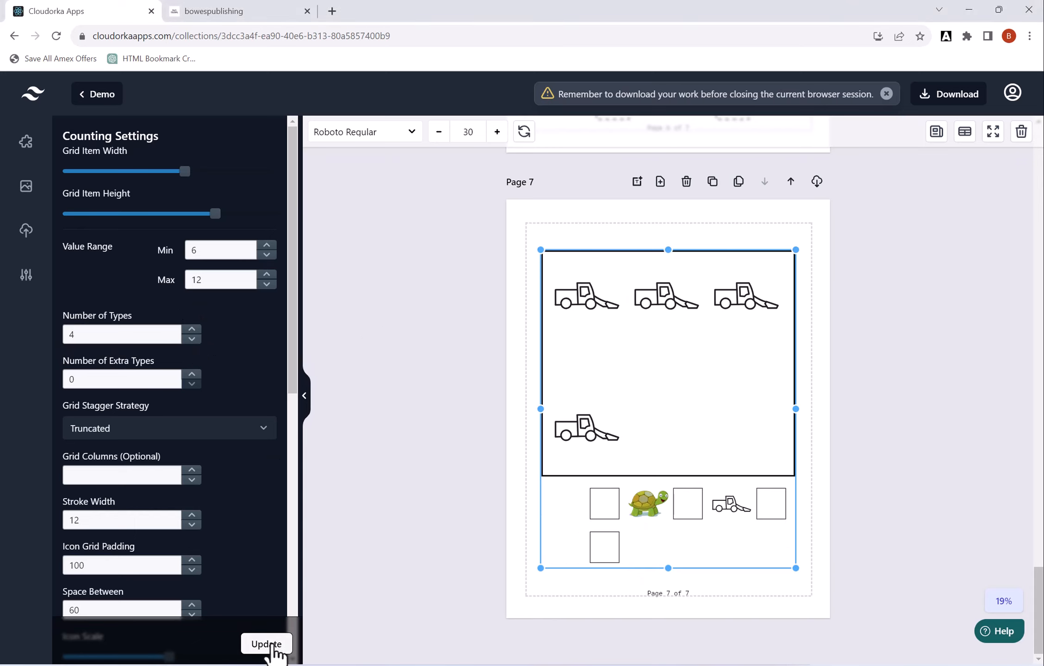
Set the counting grid's number of types to 2 and update it
left_click(191, 340)
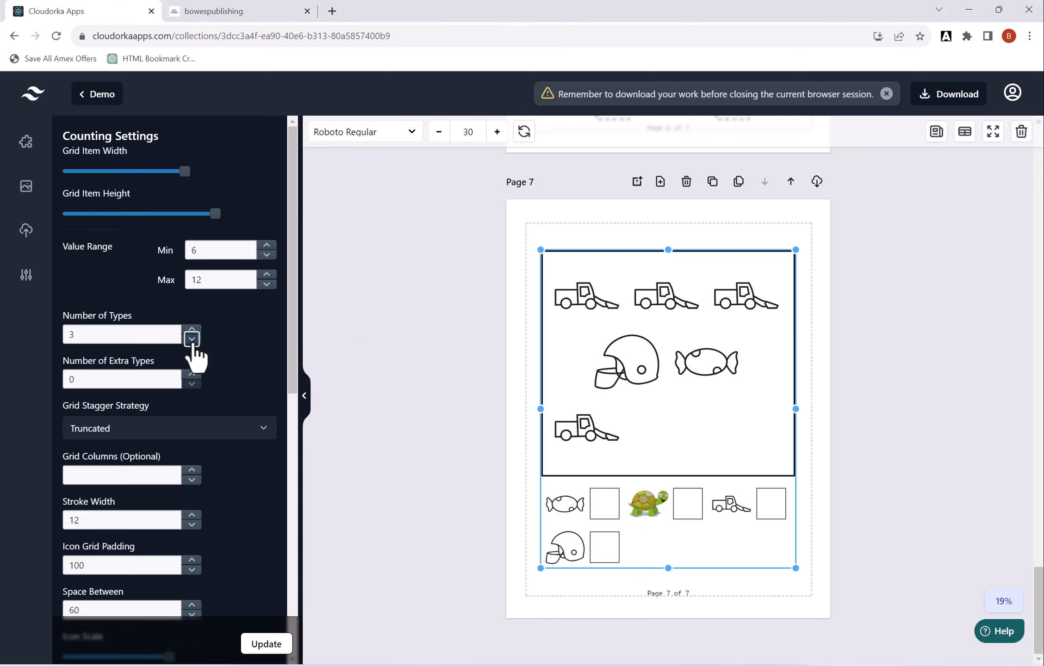
left_click(191, 339)
left_click(267, 647)
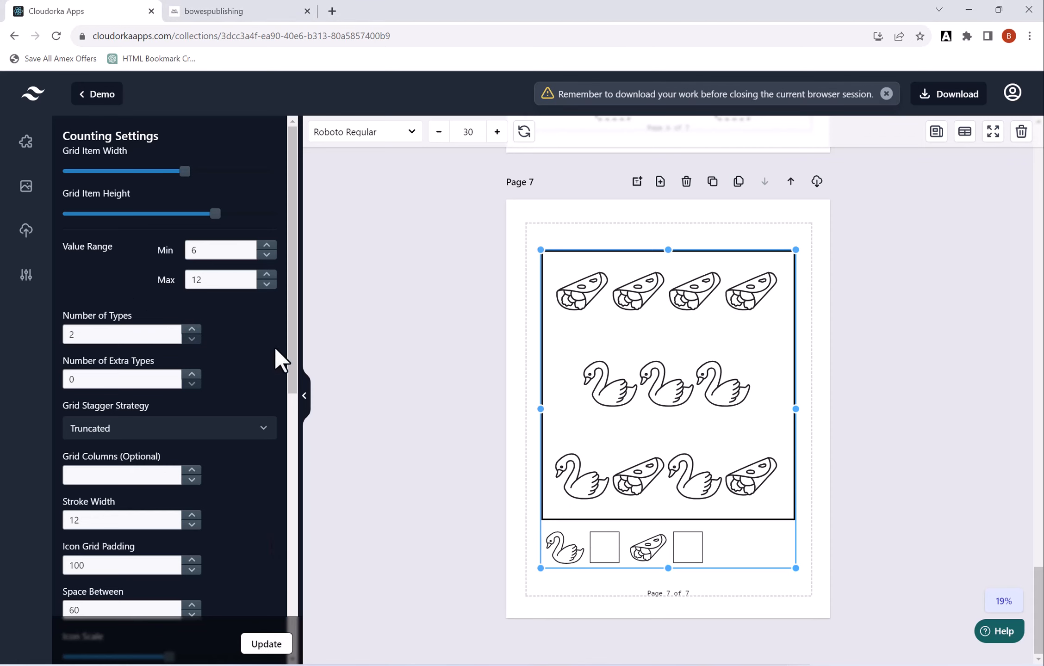
Set the grid stagger strategy to Odd and update the counting grid
left_click_drag(291, 347, 281, 407)
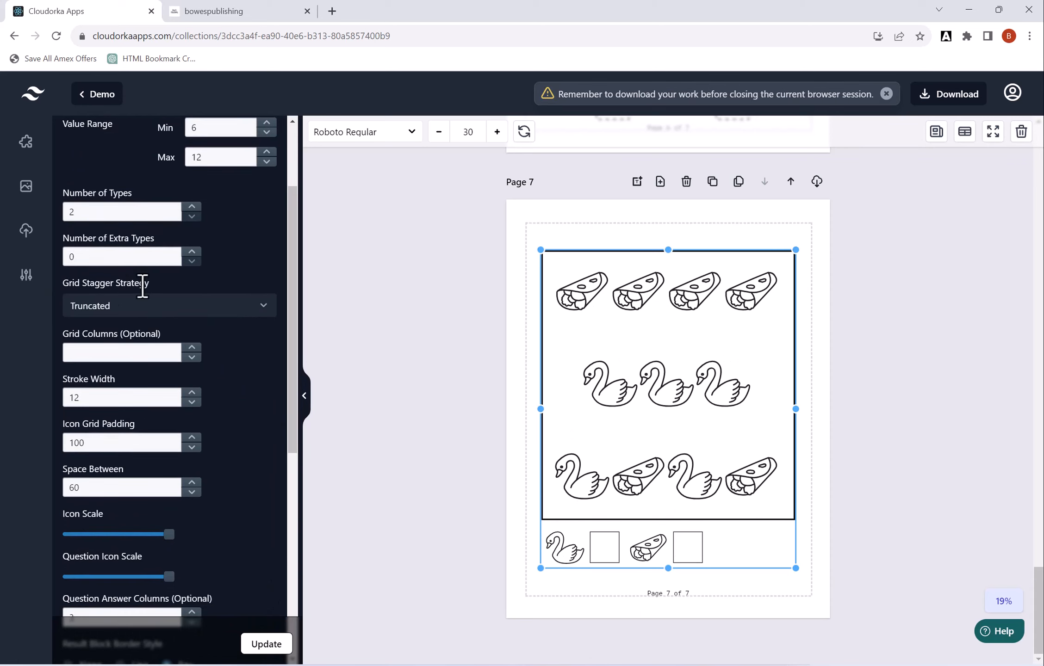
left_click(218, 307)
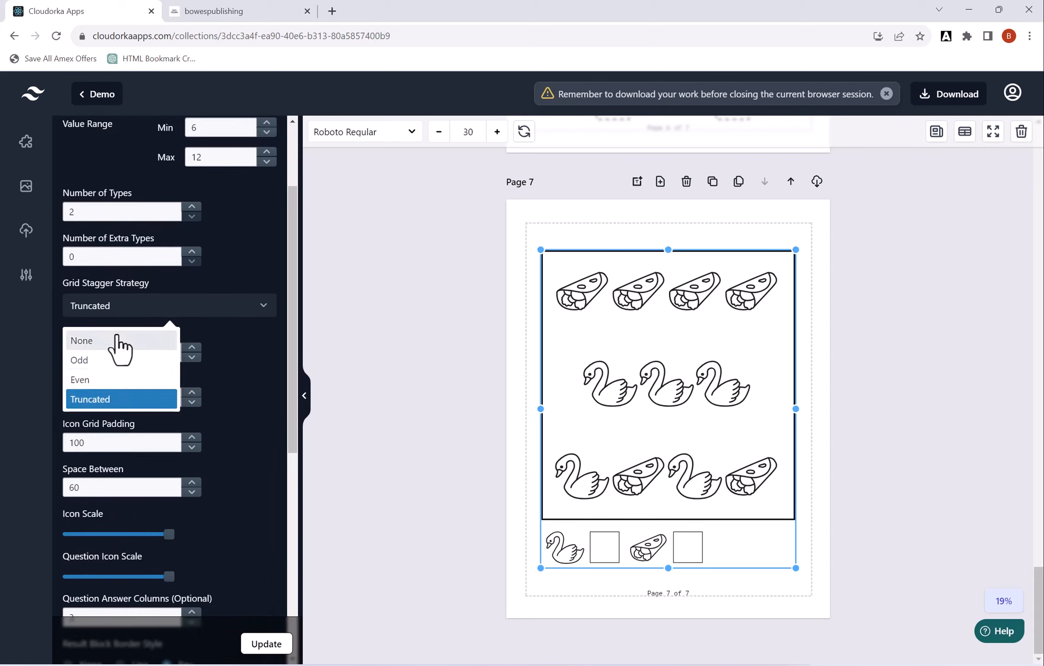
left_click(102, 360)
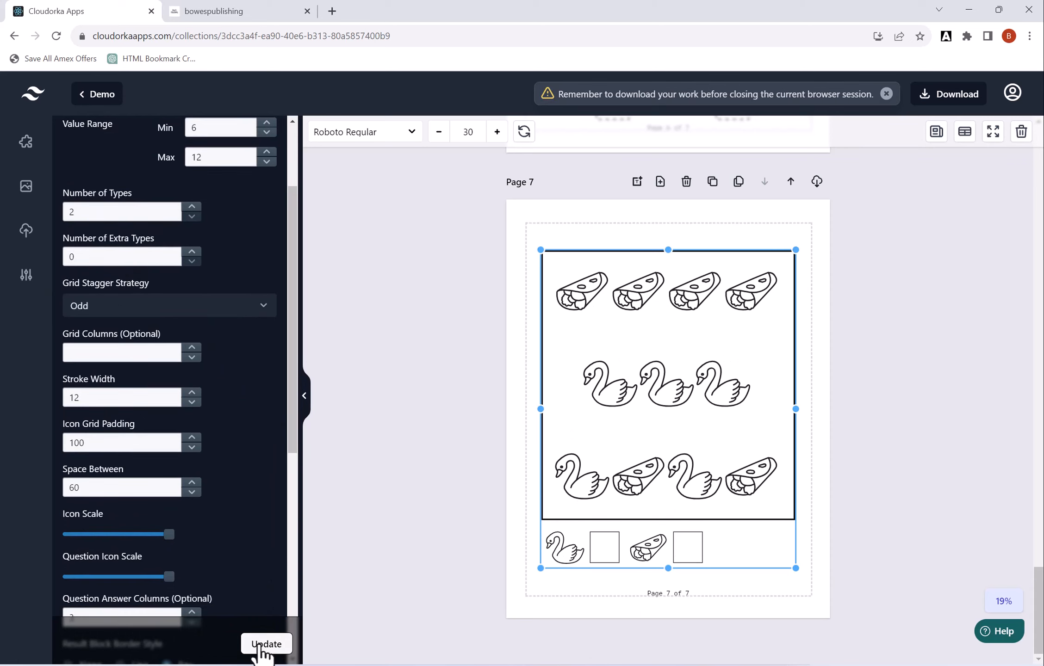
left_click(260, 647)
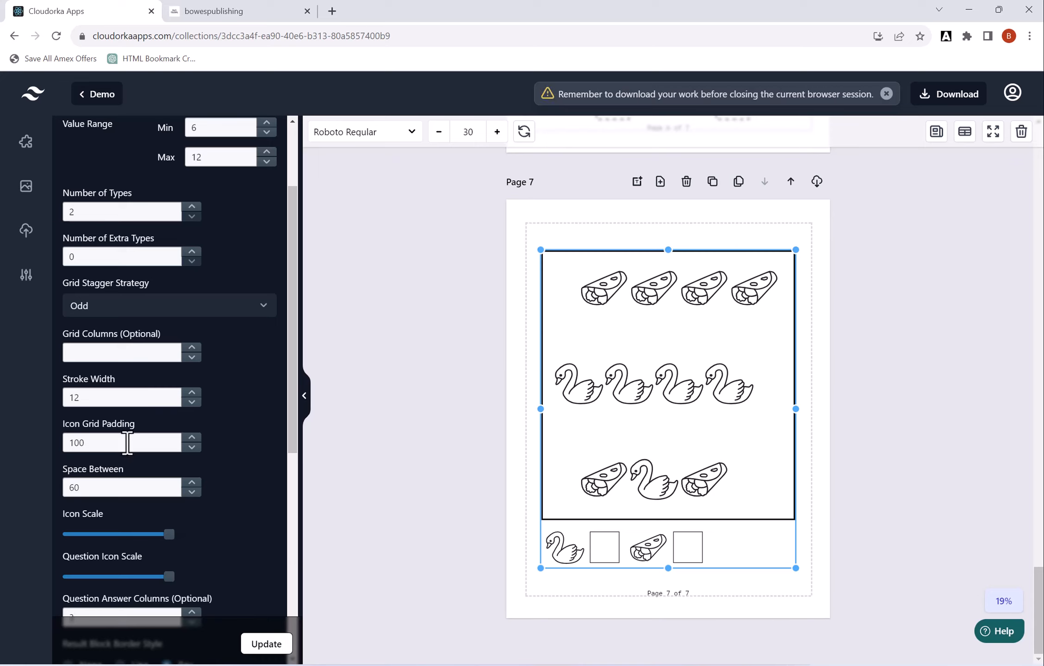
Increase the icon scale slightly so the figures in the page 7 grid are larger, and apply the change
left_click_drag(294, 439, 293, 477)
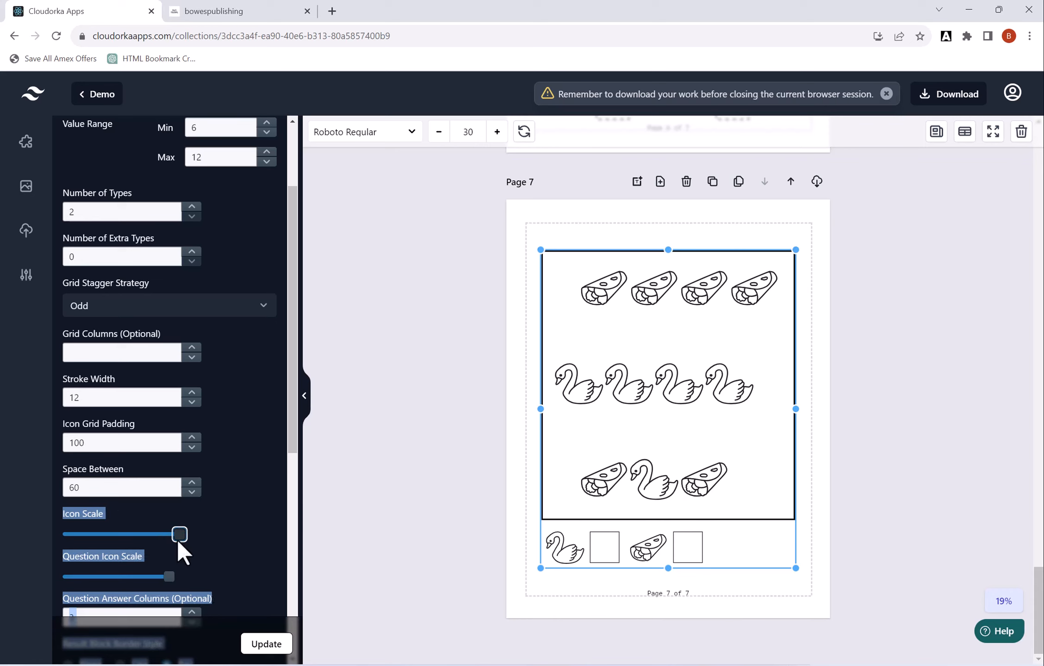
left_click(178, 539)
left_click_drag(175, 534, 192, 535)
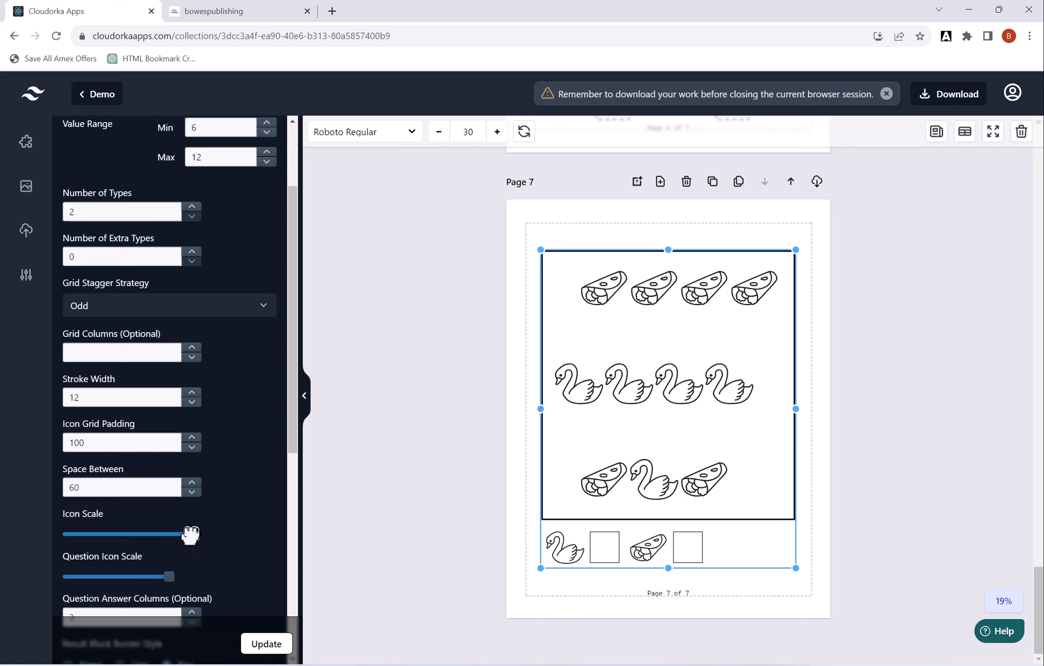
left_click(266, 645)
Give the result blocks a rounded box border with a dashed line style and update the grid
scroll(294, 380, "down", 3)
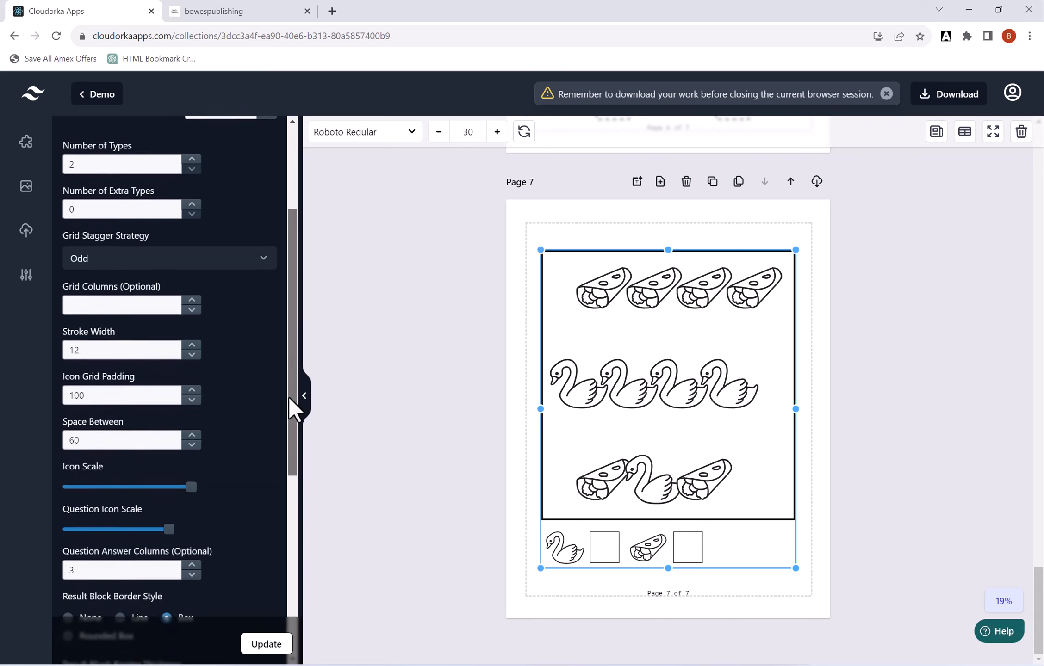
left_click_drag(287, 397, 284, 529)
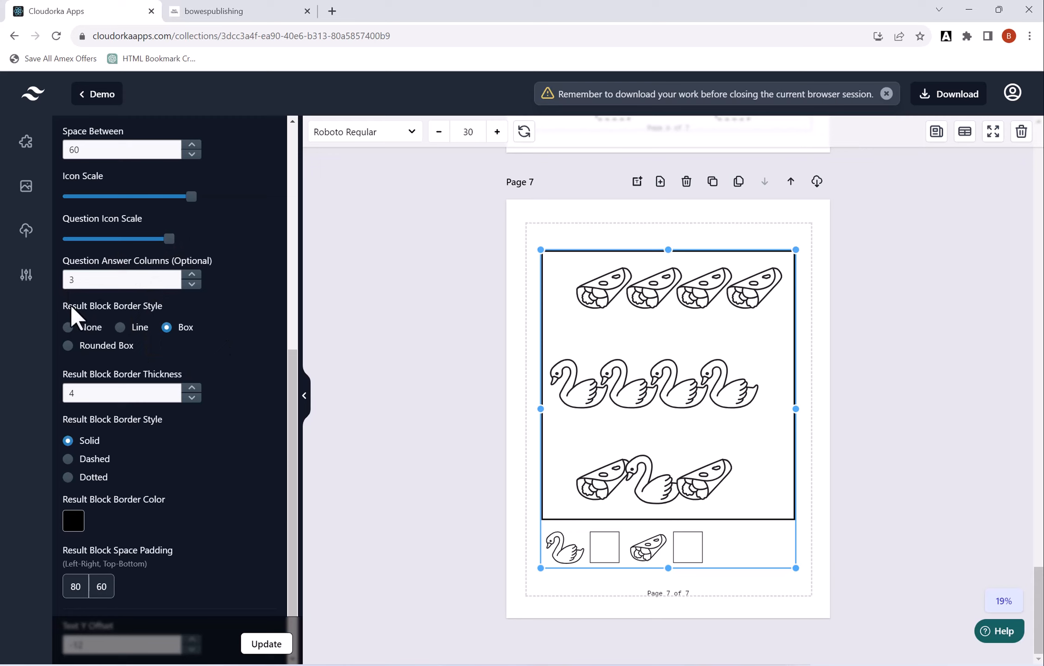
left_click(107, 346)
left_click(261, 647)
left_click_drag(293, 398, 293, 435)
left_click(97, 384)
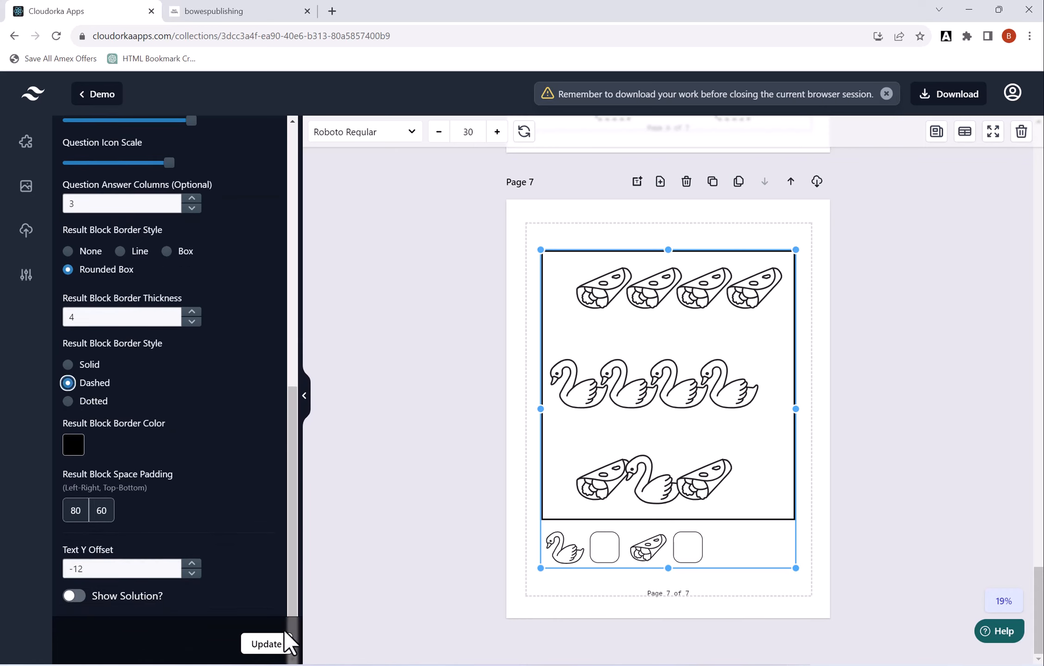
left_click(278, 643)
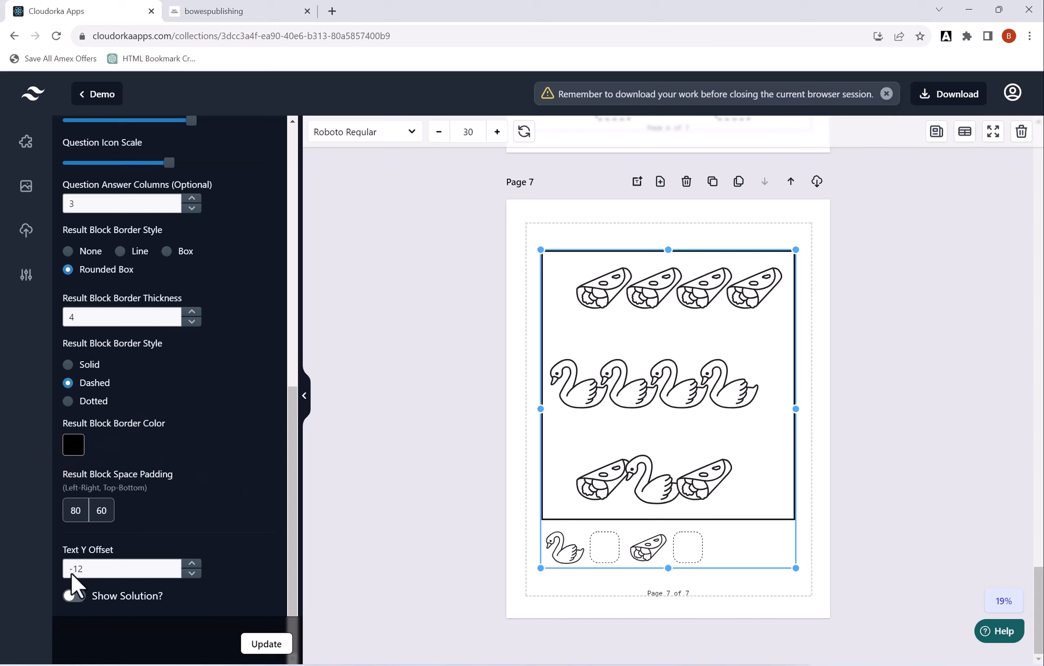
Update the grid with Show Solution on, and switch the option back off without updating again
left_click(76, 596)
left_click(268, 646)
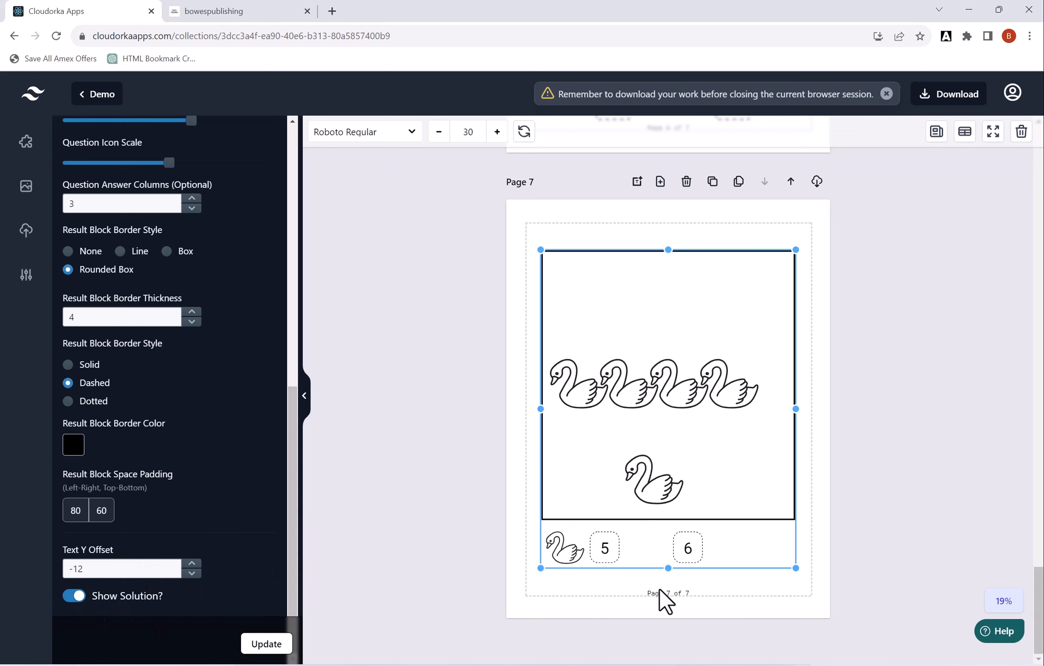
left_click(75, 597)
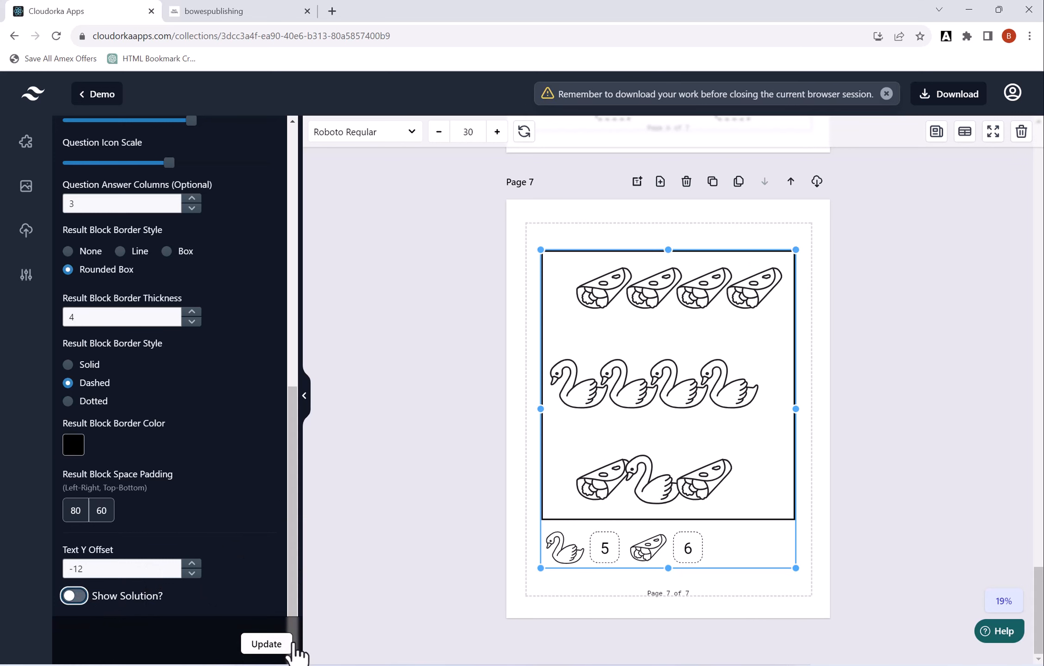
left_click(476, 288)
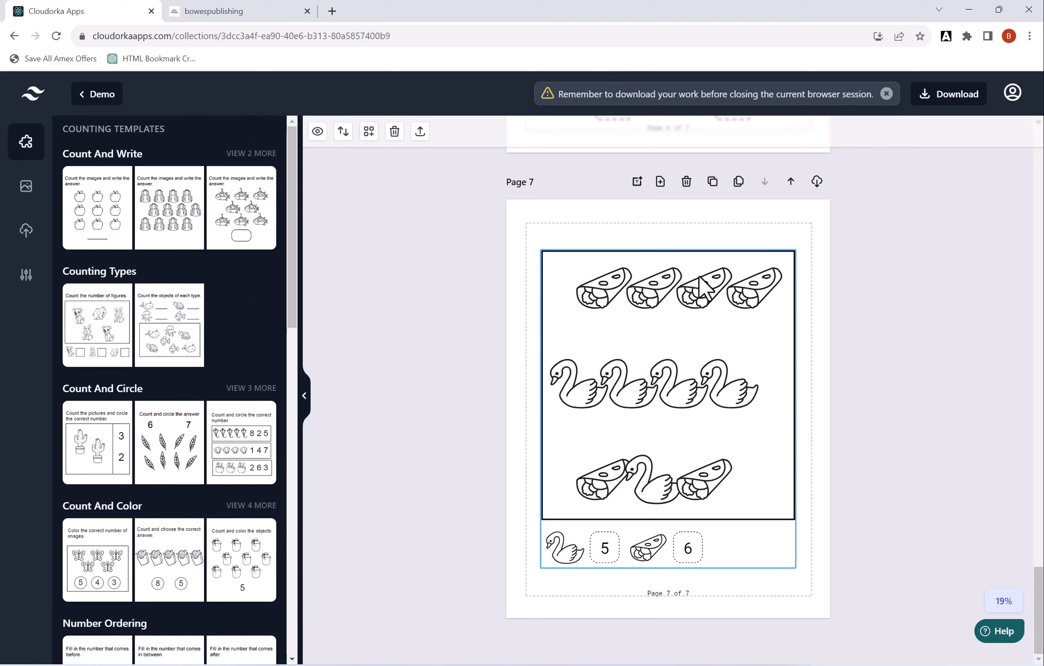
Shrink the counting grid slightly and centre it lower on page 7, leaving room for a heading above it
left_click(700, 290)
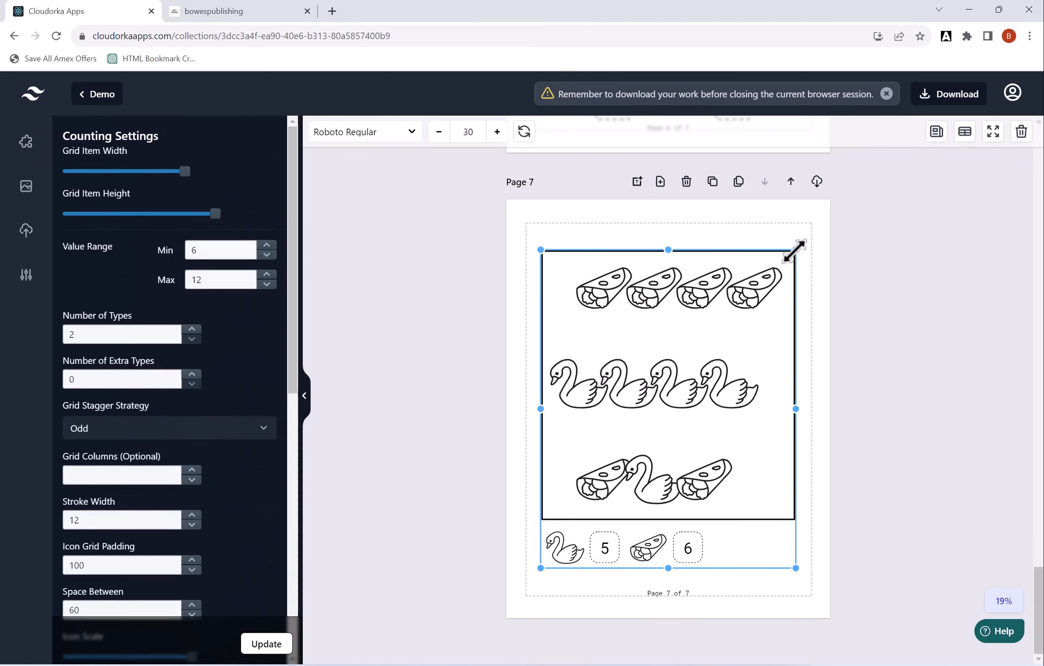
left_click_drag(794, 250, 776, 263)
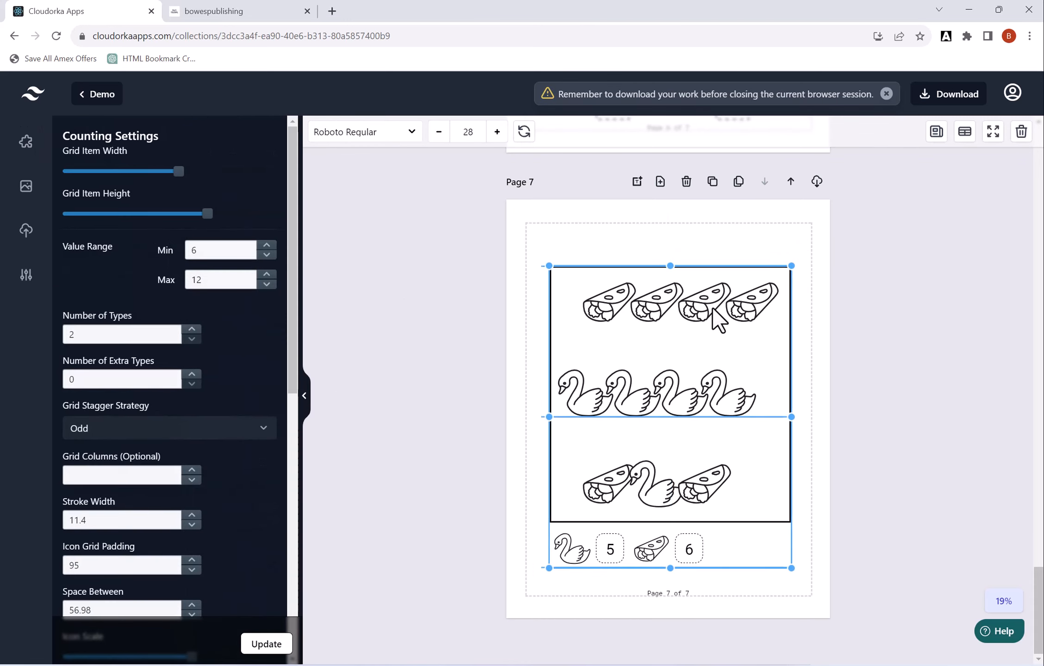
left_click_drag(712, 315, 709, 314)
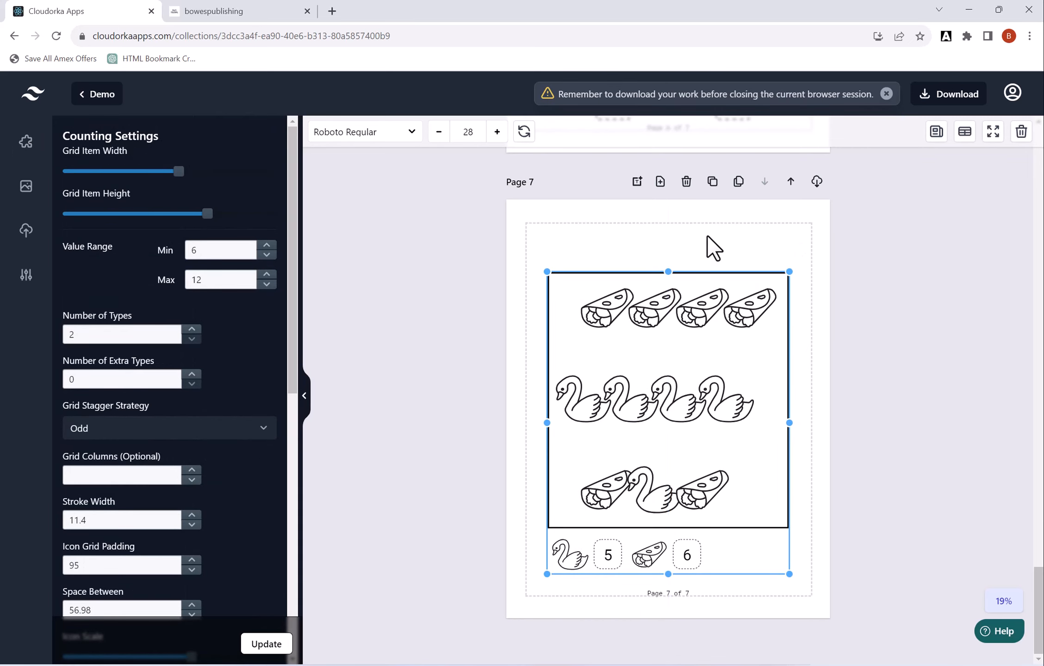
Add a text heading "Count the unique images..." above the counting grid on page 7
left_click(636, 181)
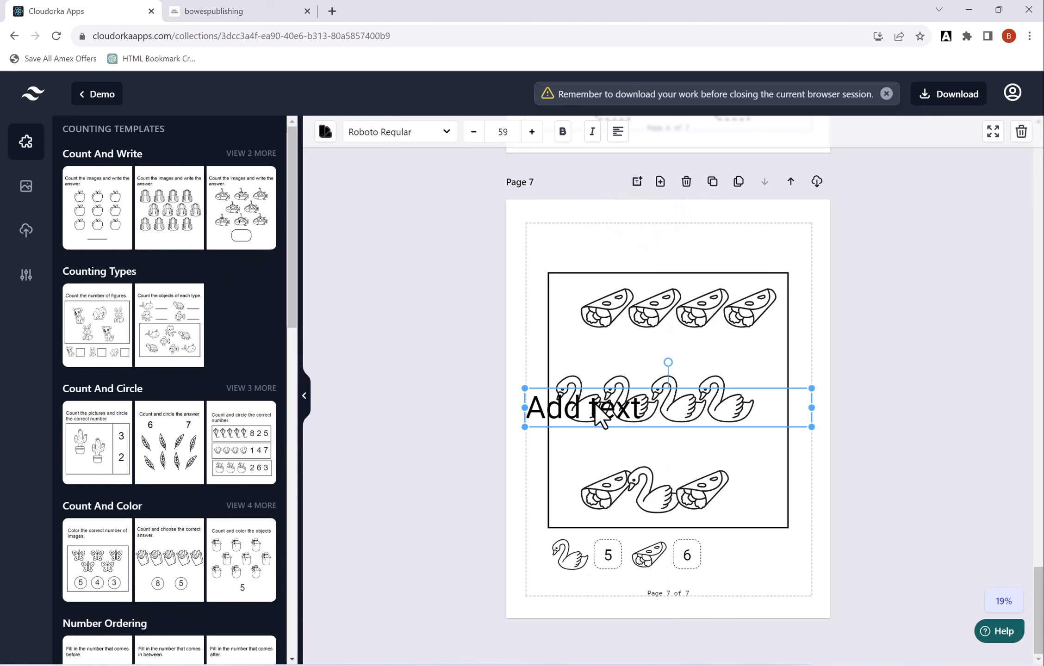
left_click_drag(595, 403, 608, 233)
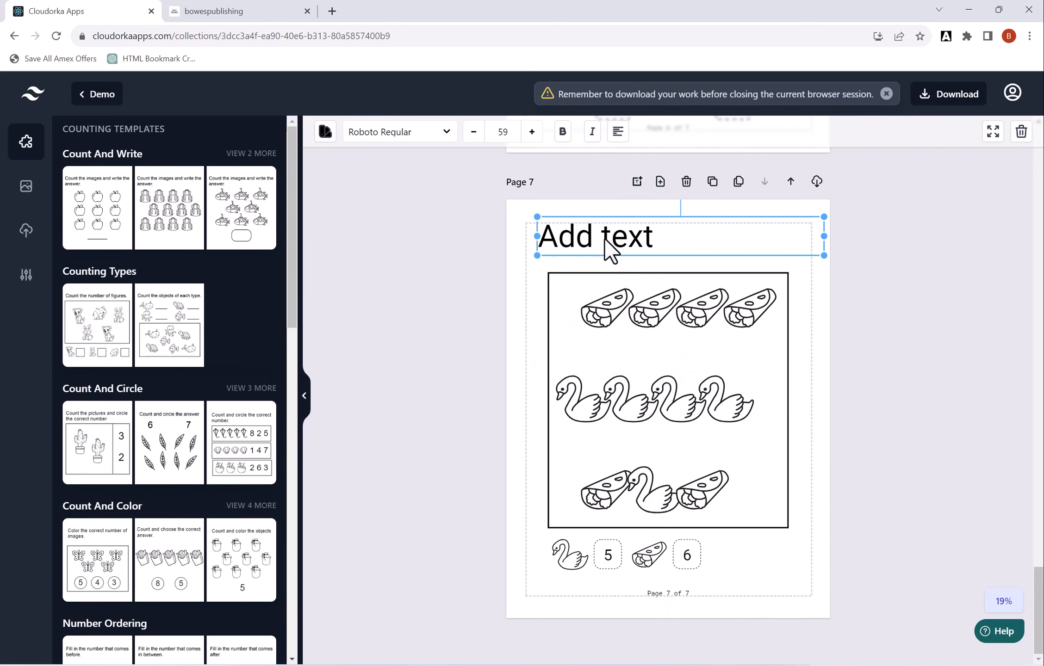
double_click(606, 240)
type("Count the unique")
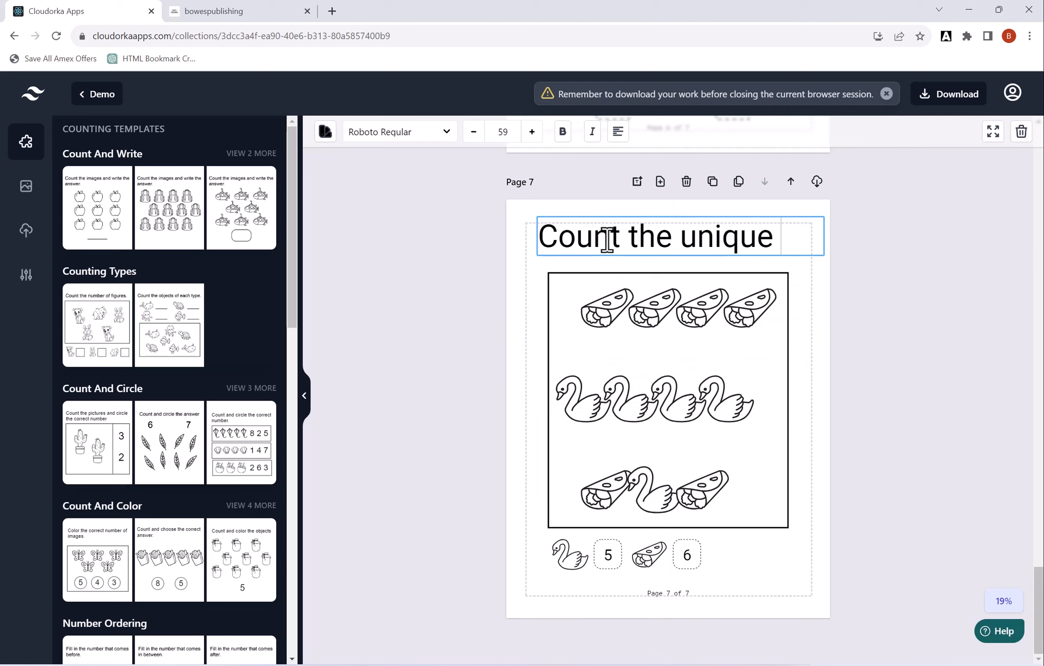
type("images...")
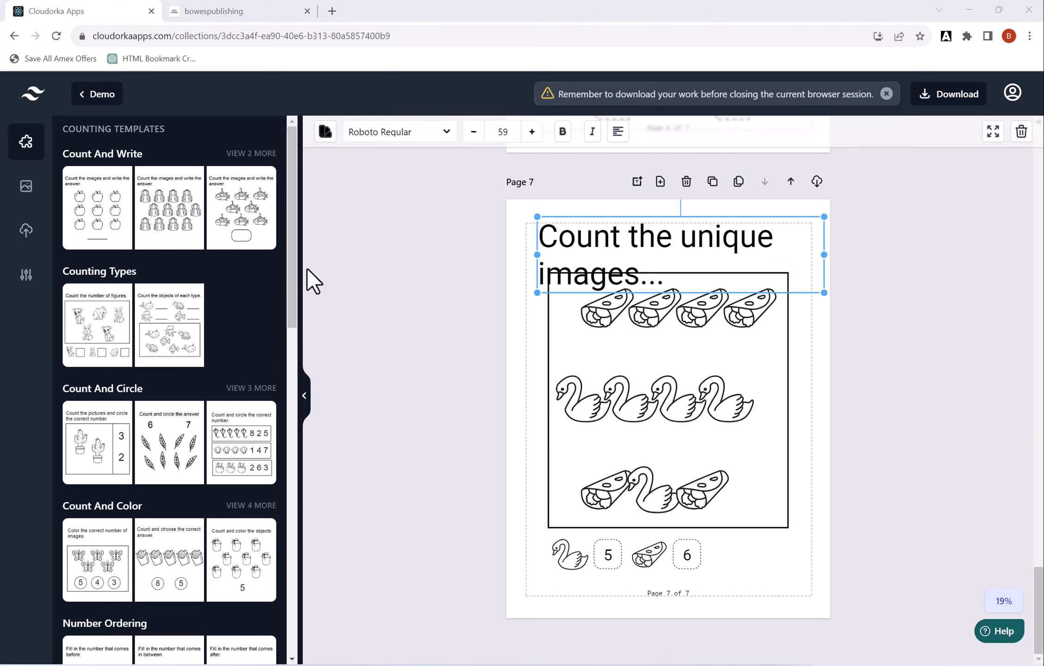
Reduce the heading's font size to 41 and fit its text box within the page margins, centred above the grid
left_click(474, 132)
left_click(474, 132)
left_click(474, 132)
left_click(475, 132)
left_click(475, 131)
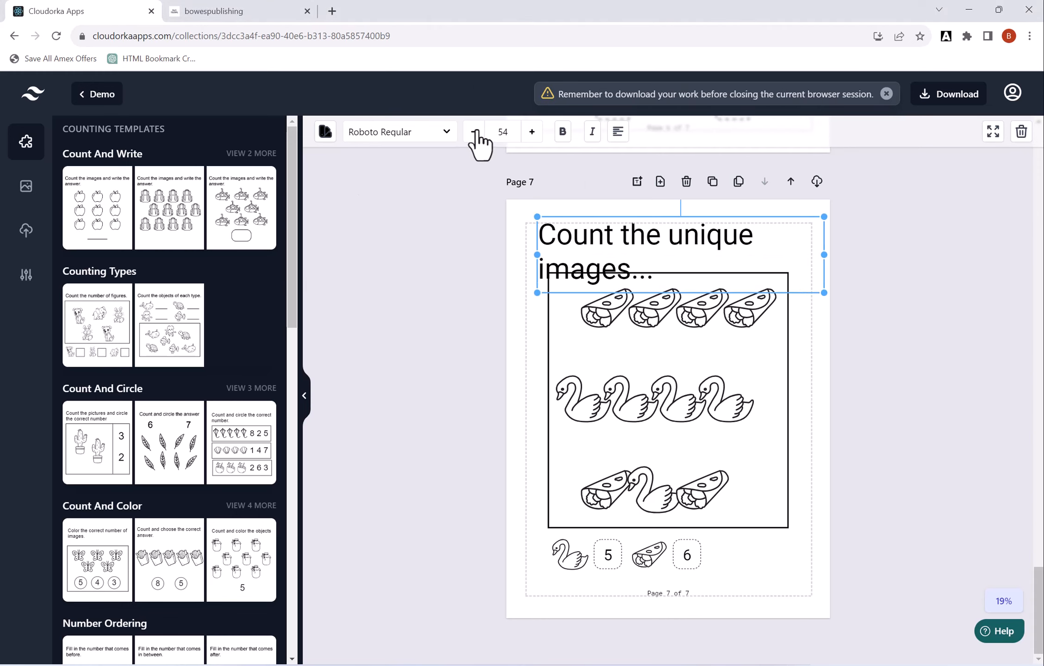
left_click(475, 132)
left_click(474, 132)
left_click(474, 132)
left_click(474, 132)
left_click(475, 132)
left_click(474, 132)
left_click(475, 132)
left_click(474, 132)
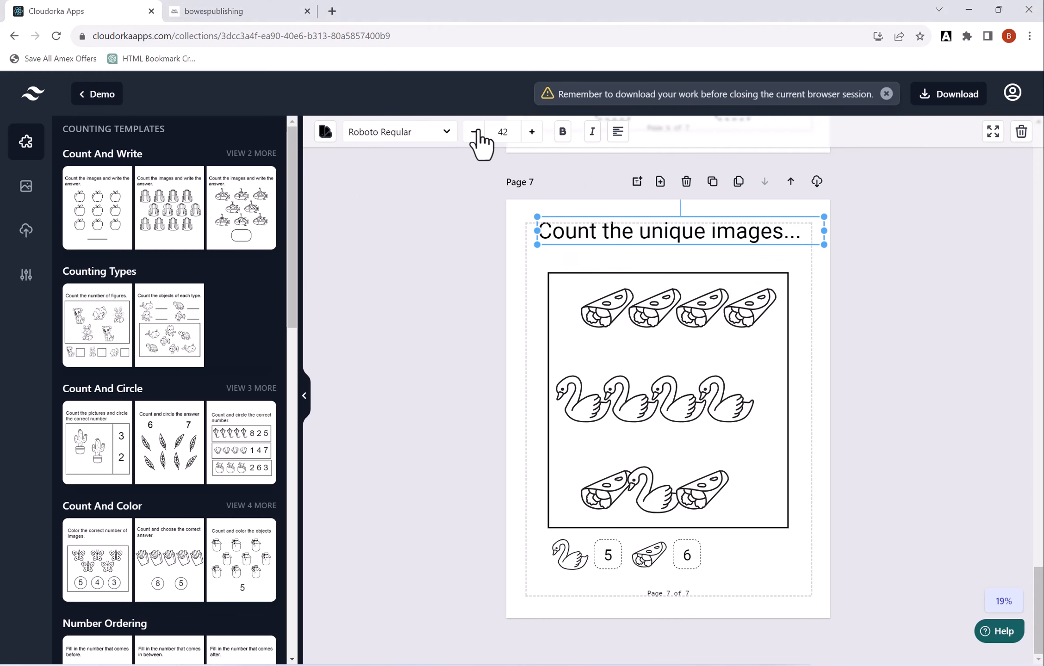
left_click(474, 131)
left_click_drag(826, 230, 815, 231)
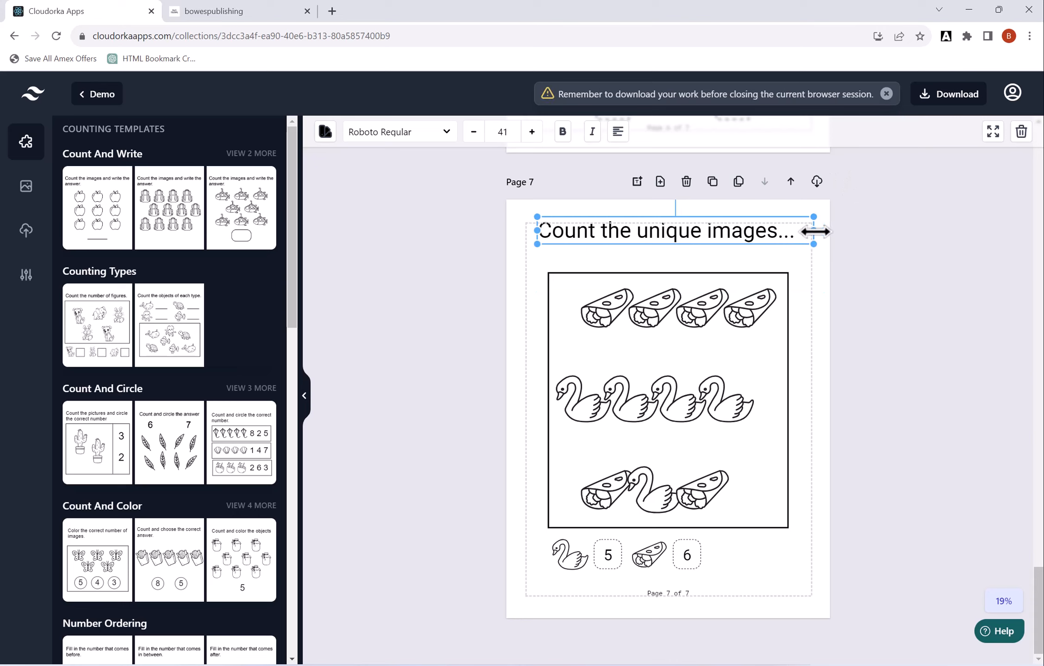
left_click_drag(739, 234, 736, 248)
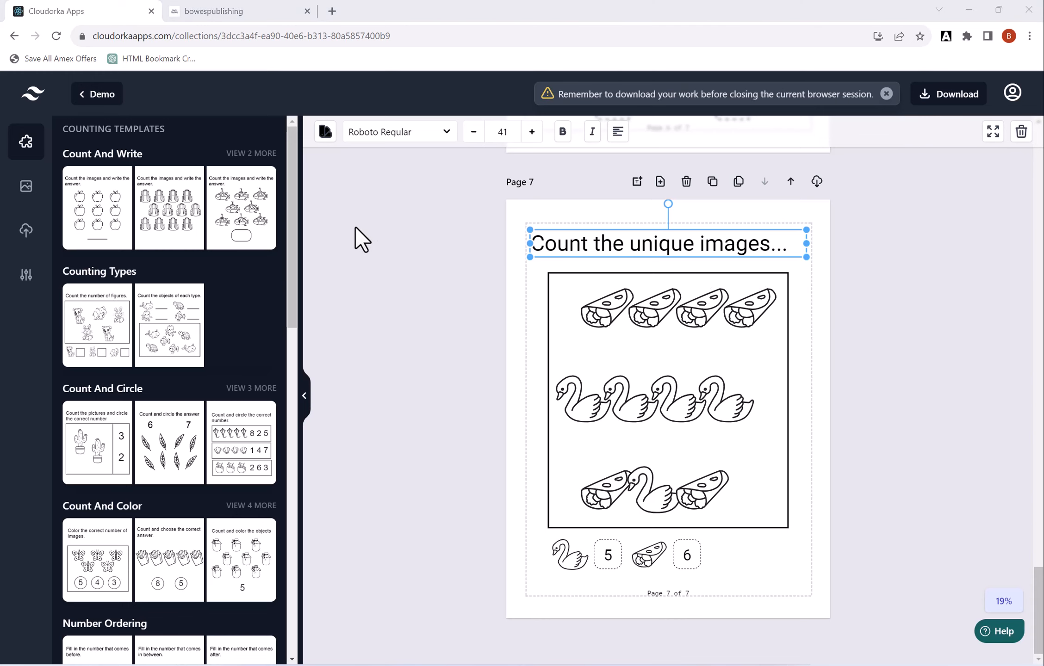
Bulk clone the finished page 7 worksheet 5 times
left_click(738, 181)
left_click_drag(564, 376, 509, 369)
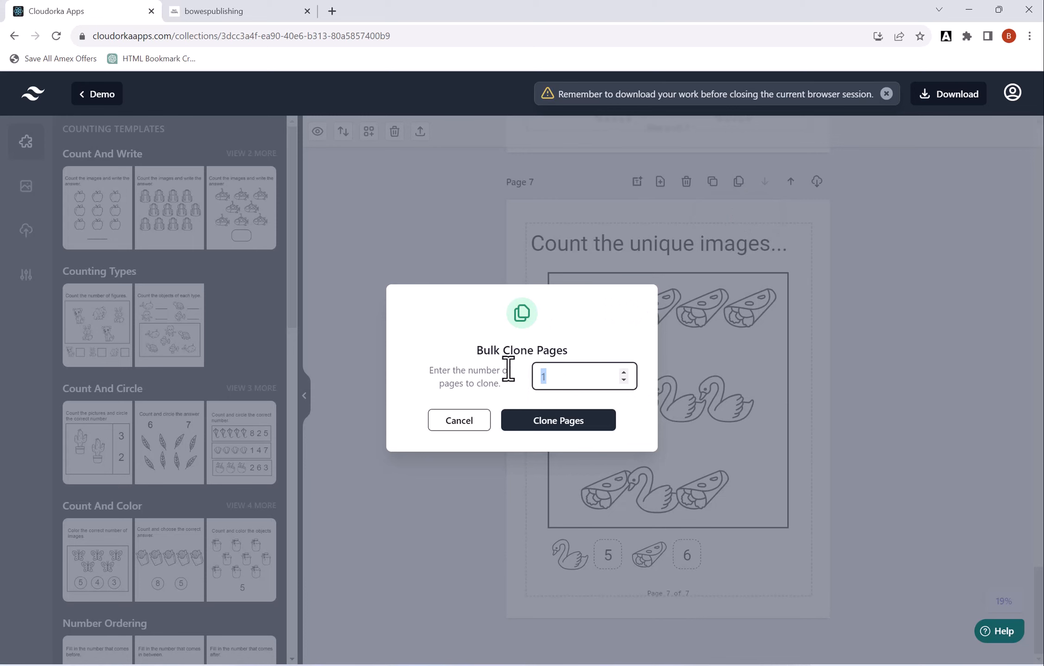
left_click(592, 426)
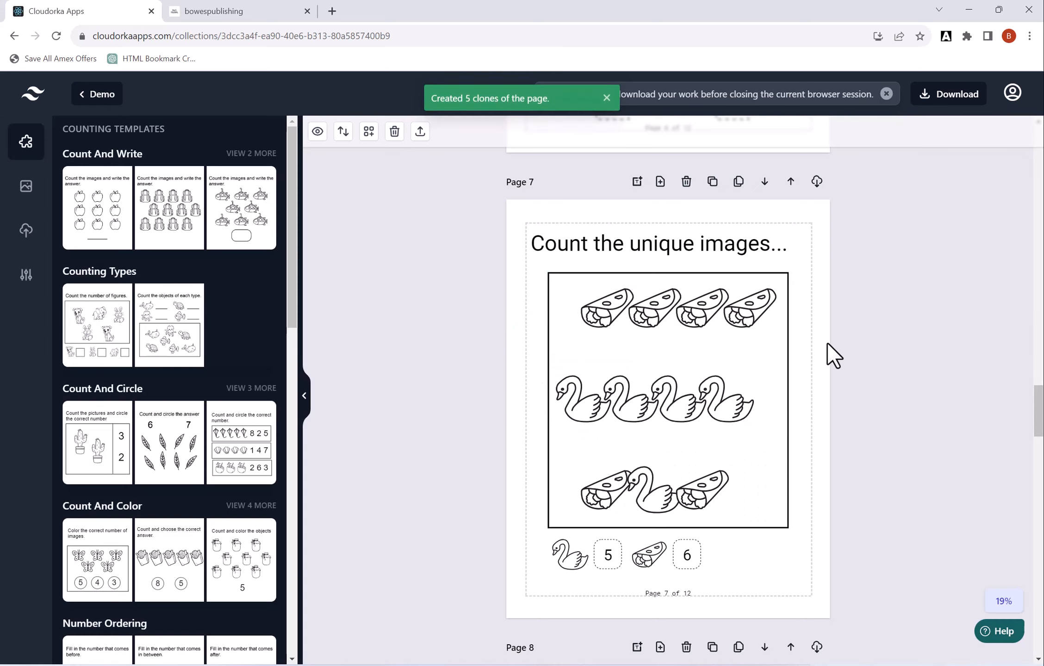
Add a blank page after page 12 and insert the first Missing Numbers template on it
scroll(780, 293, "down", 5)
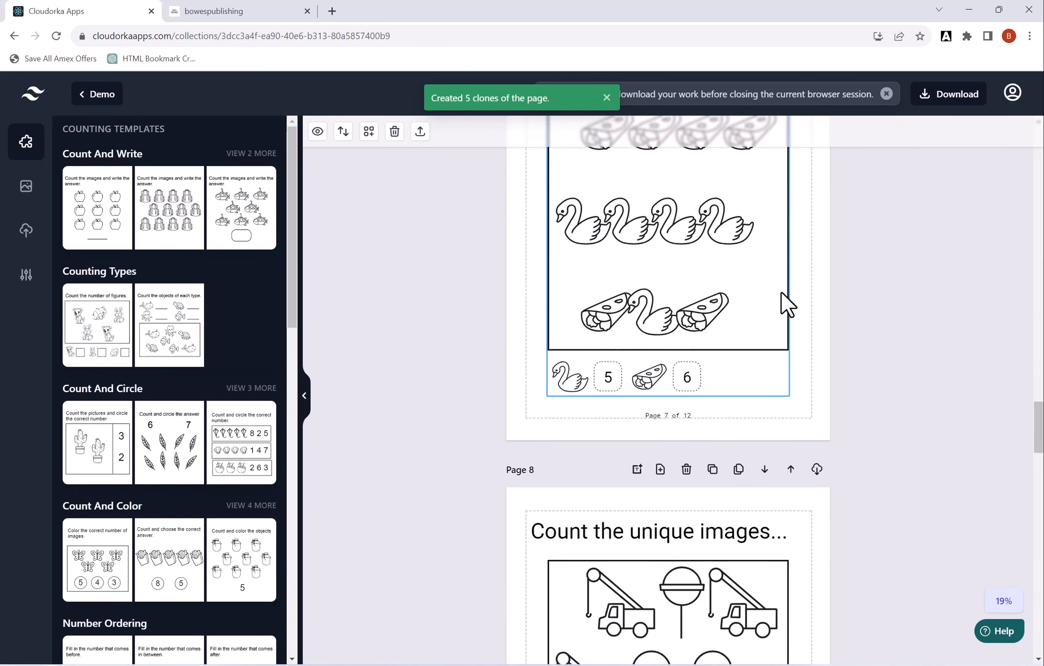
scroll(781, 291, "down", 6)
scroll(781, 292, "up", 10)
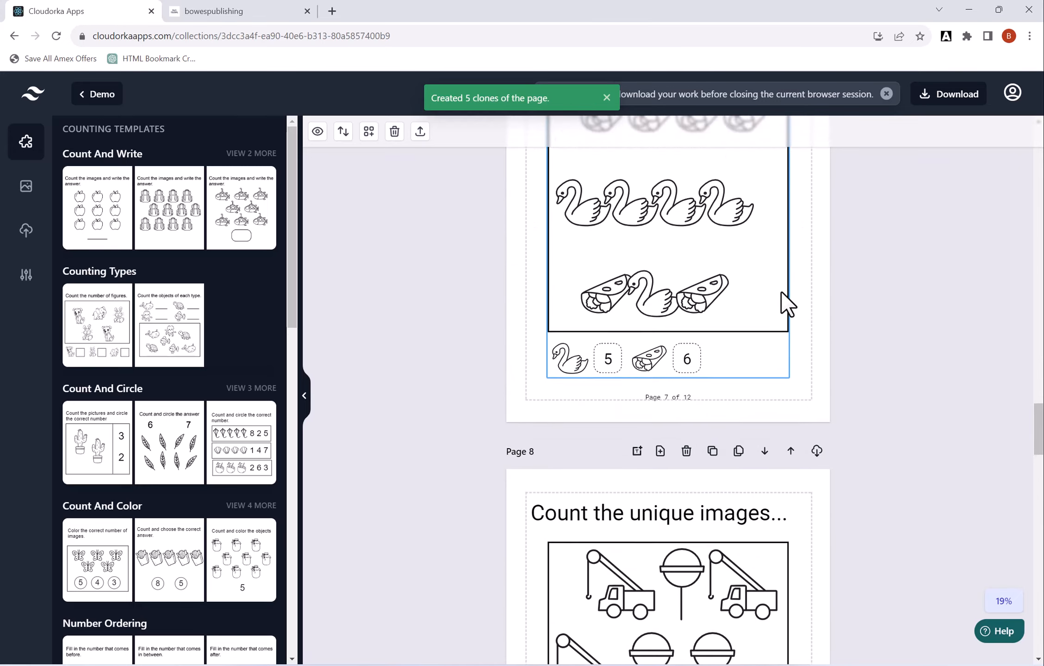
scroll(723, 277, "down", 20)
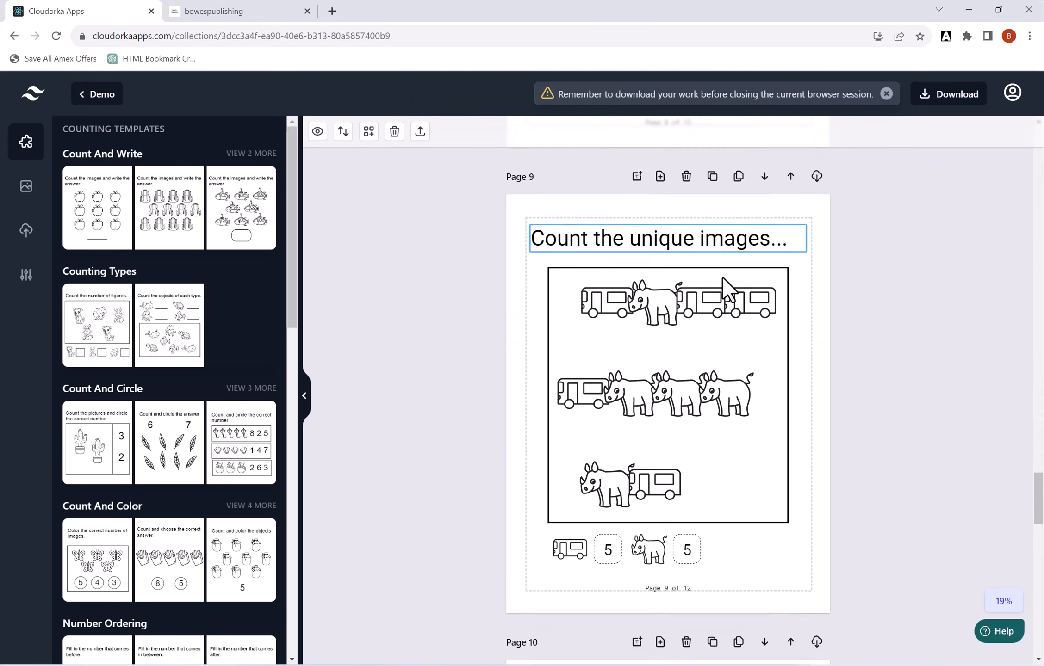
scroll(722, 277, "down", 15)
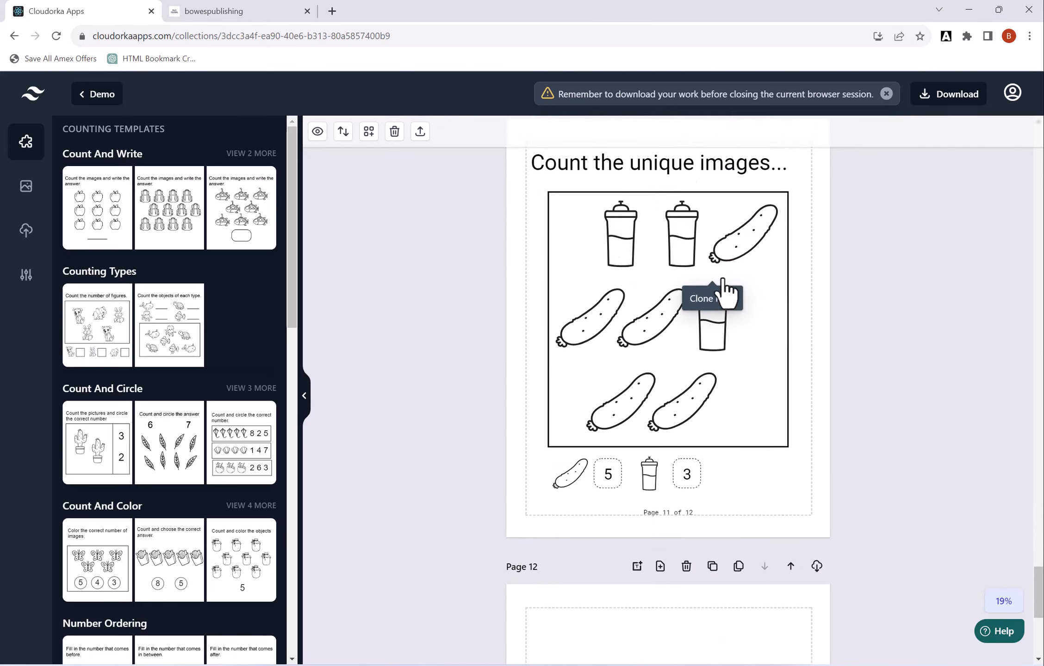
scroll(725, 292, "down", 7)
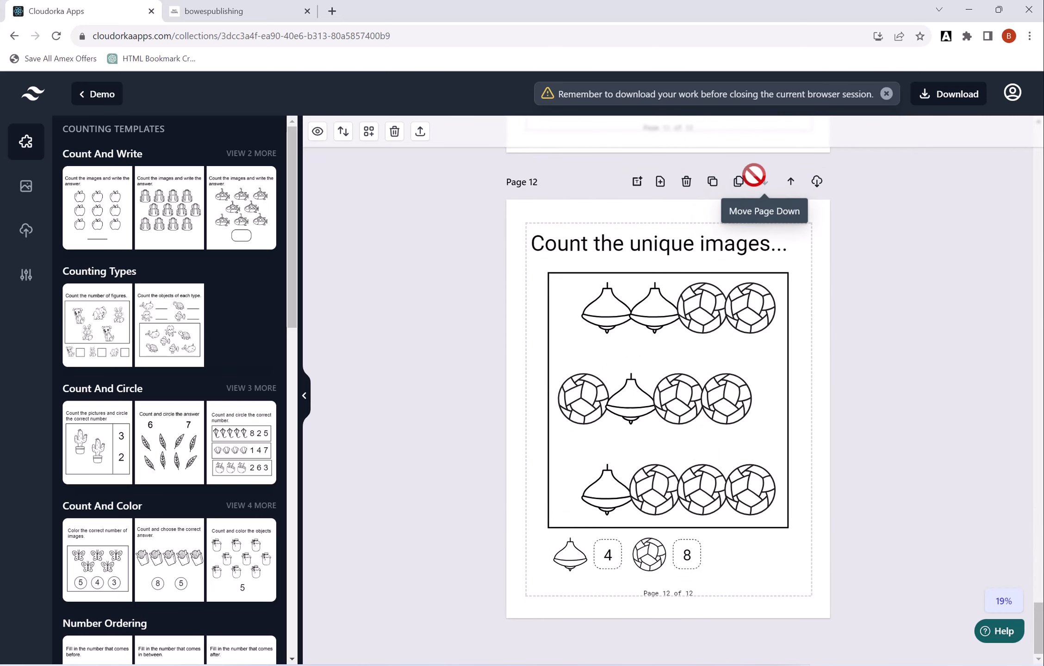
left_click(659, 183)
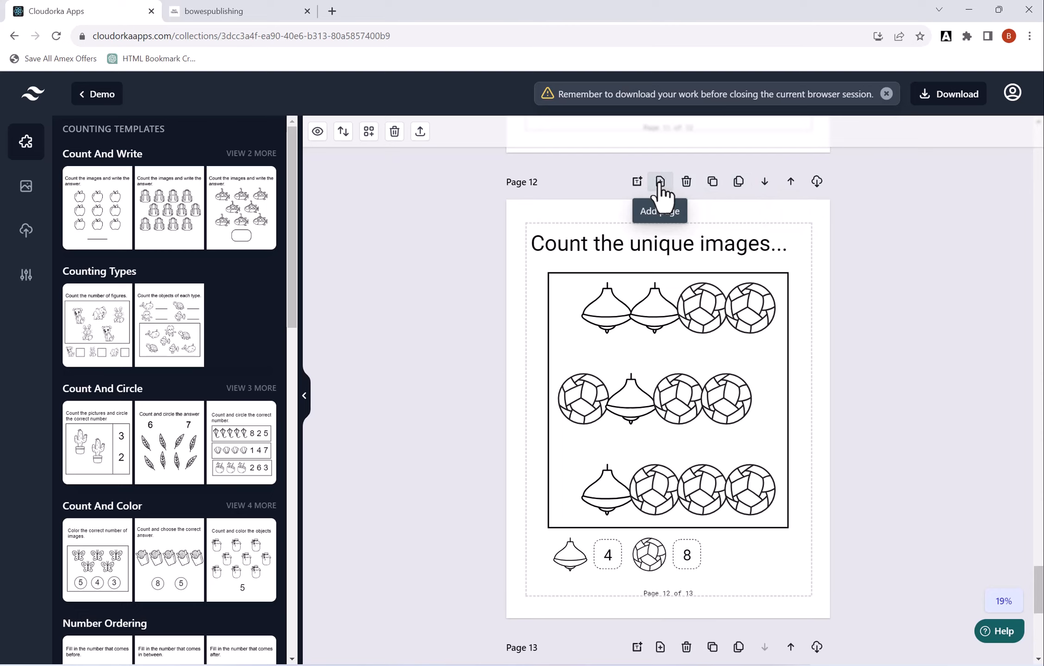
left_click_drag(293, 279, 300, 445)
left_click(106, 373)
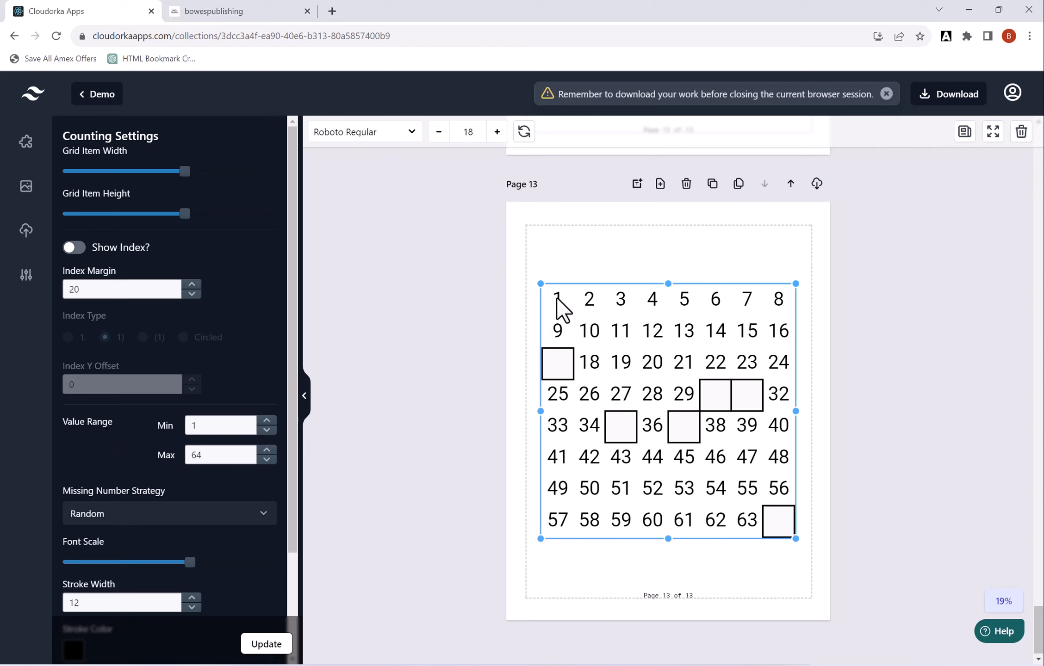
Set the maximum of the number grid's value range to 100 and update the grid on page 13
double_click(216, 455)
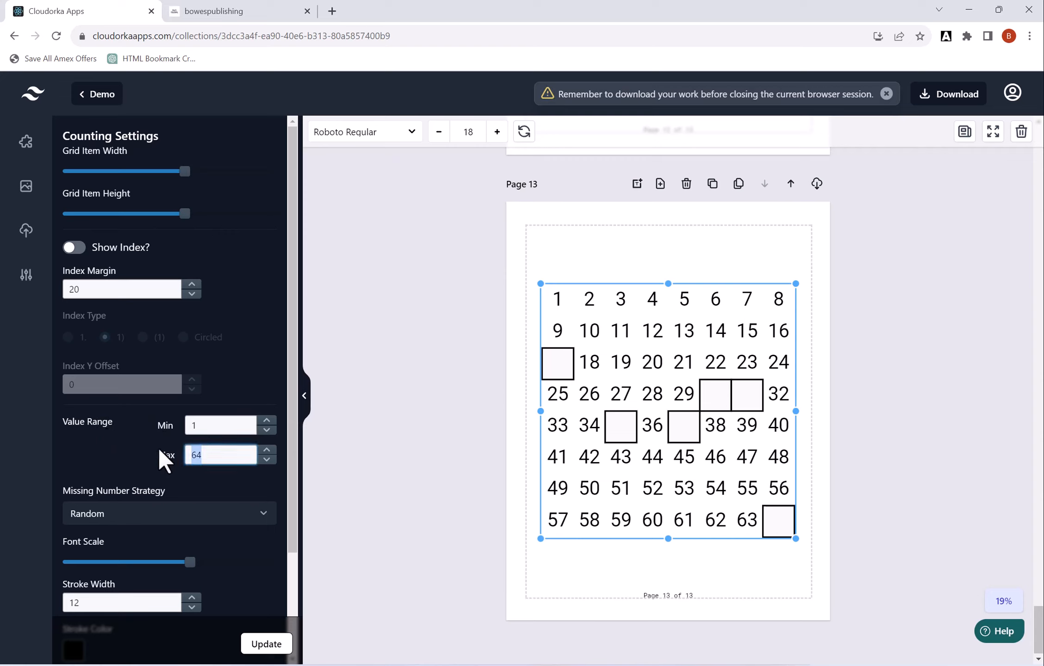
type("100")
left_click(279, 652)
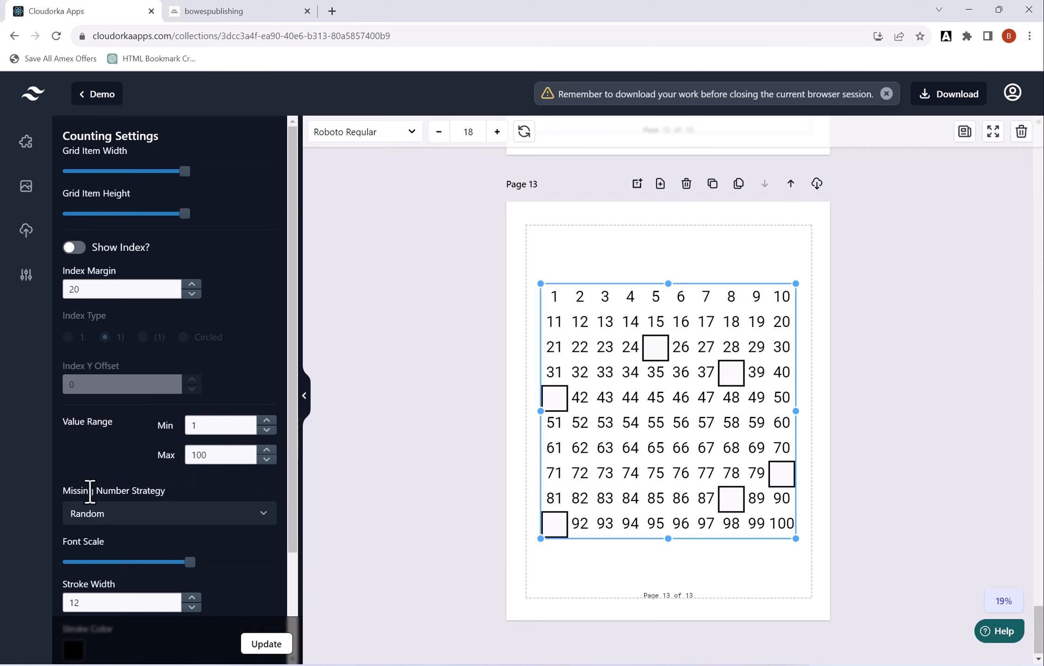
Review the missing number strategy options, keeping Random, and check the grid's remaining settings before closing them
left_click(254, 521)
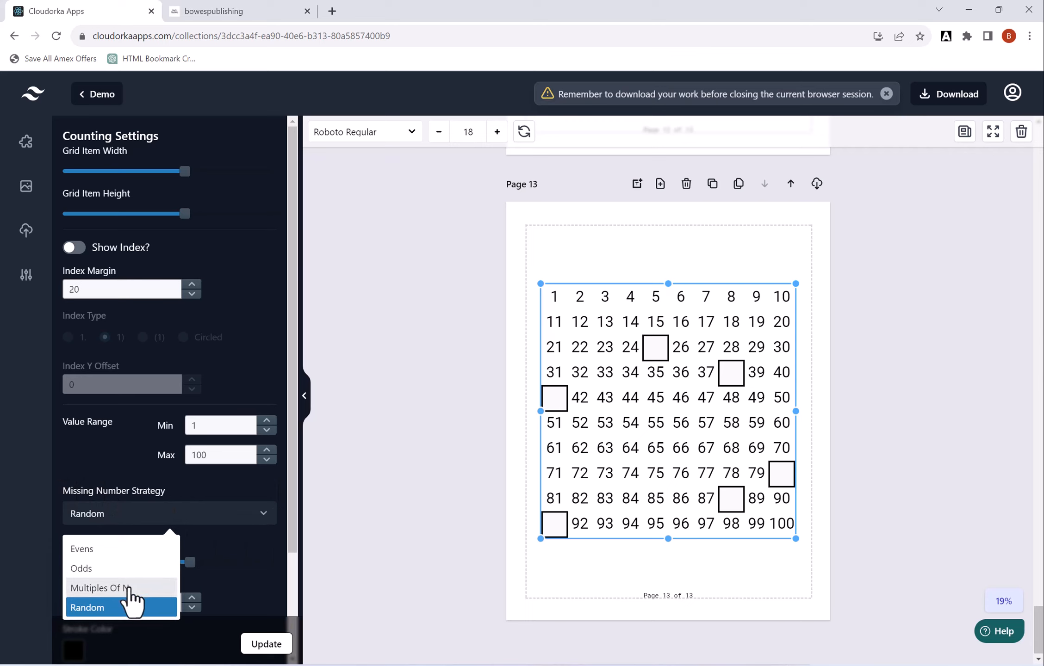
left_click(121, 607)
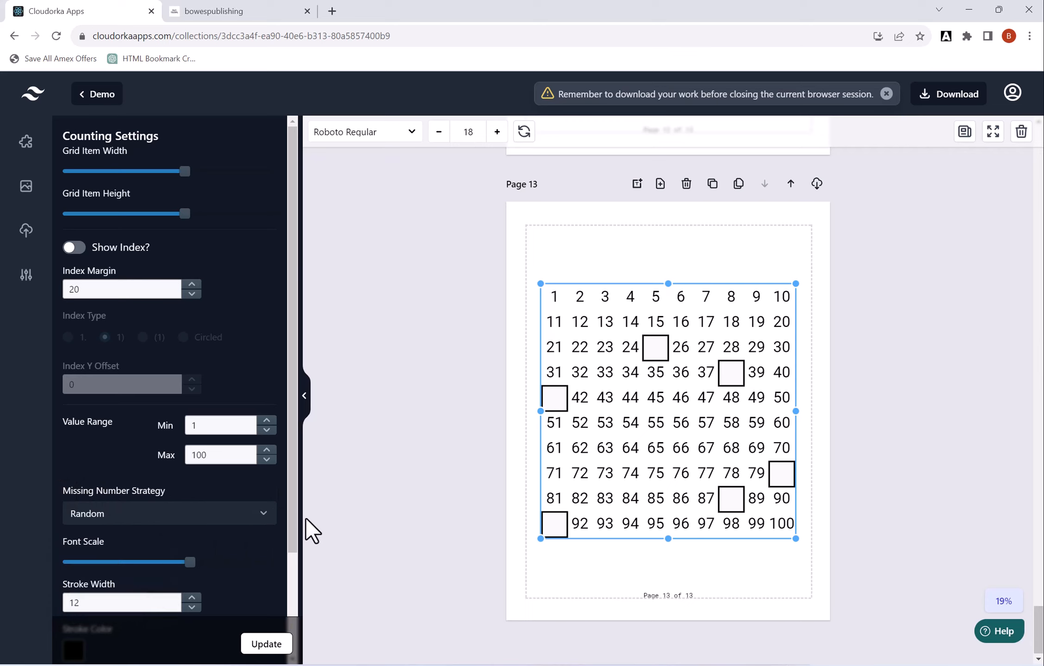
left_click_drag(292, 536, 292, 603)
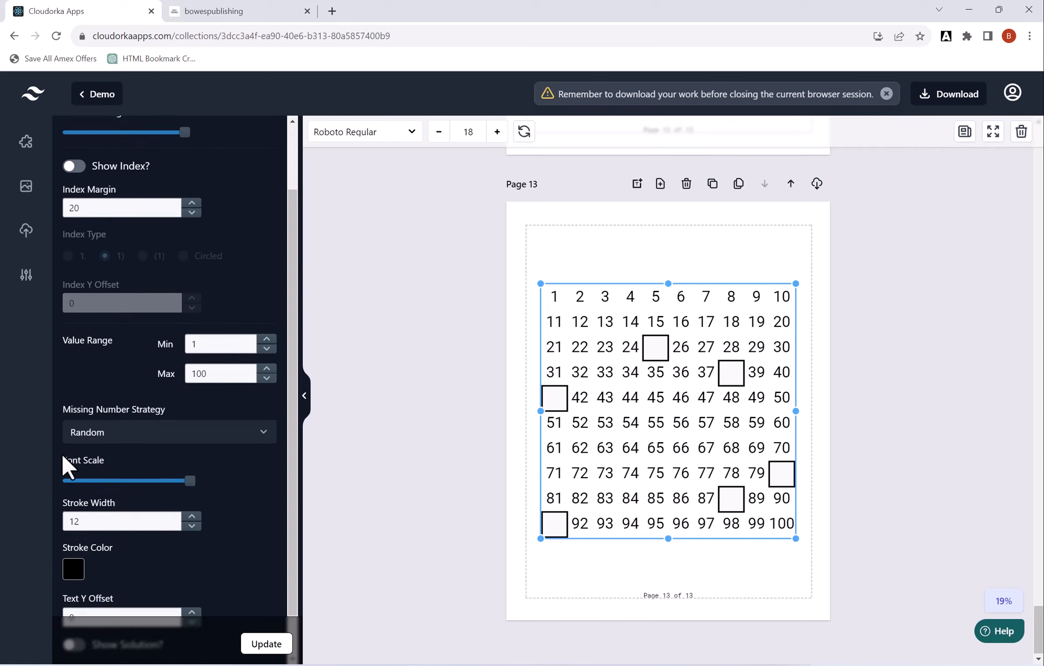
left_click_drag(290, 511, 290, 561)
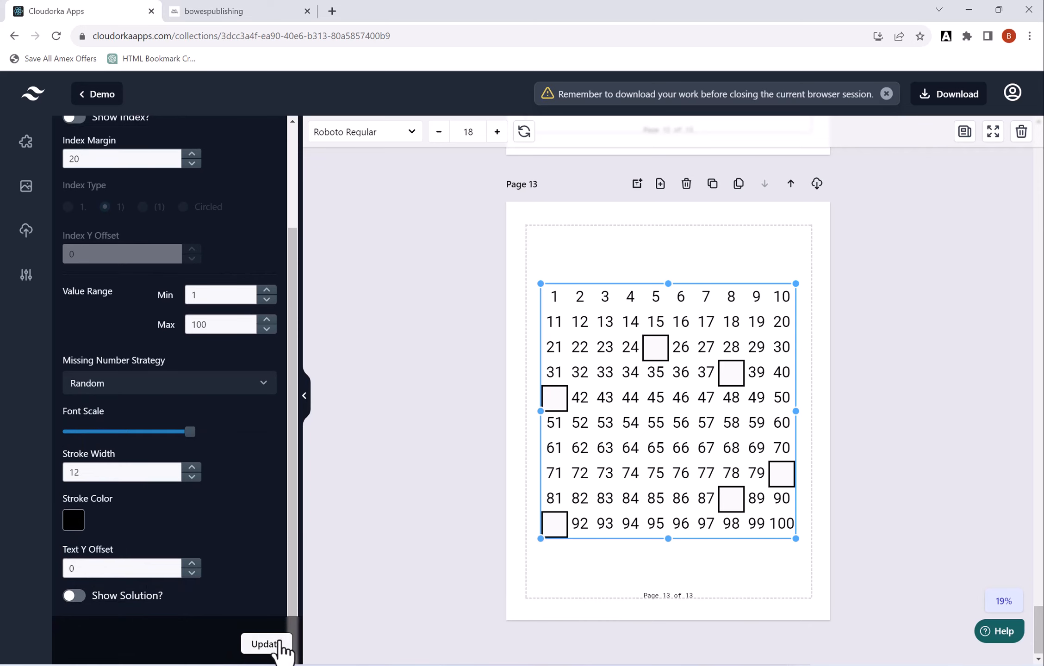
left_click(653, 238)
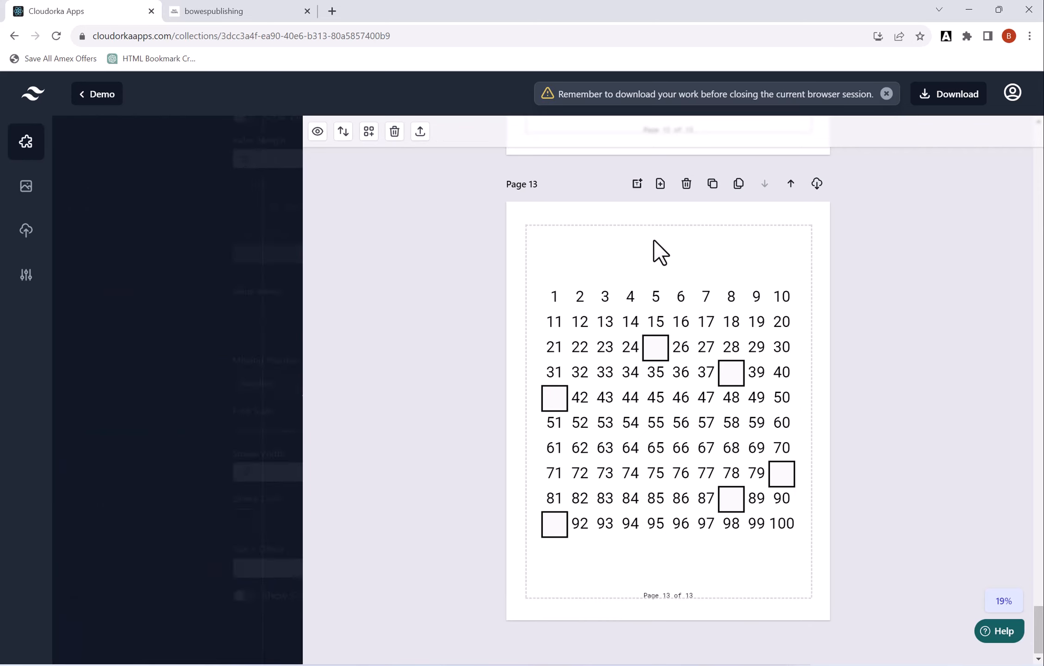
Add a text heading "Fill in the missing numbers" above the number grid on page 13
left_click(637, 184)
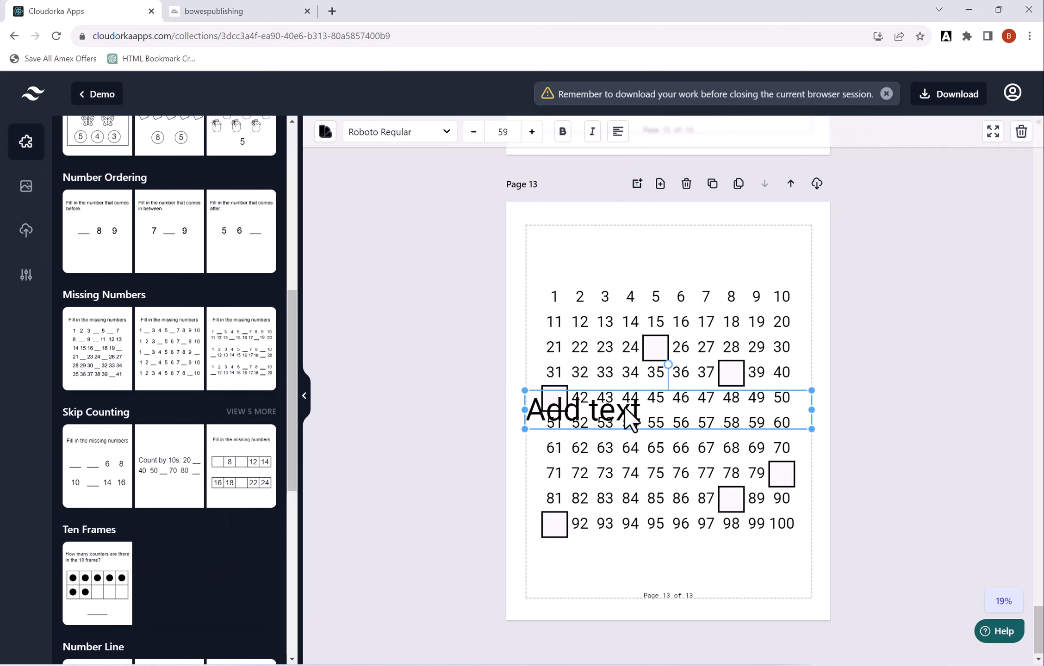
left_click_drag(623, 407, 618, 254)
double_click(620, 253)
triple_click(620, 254)
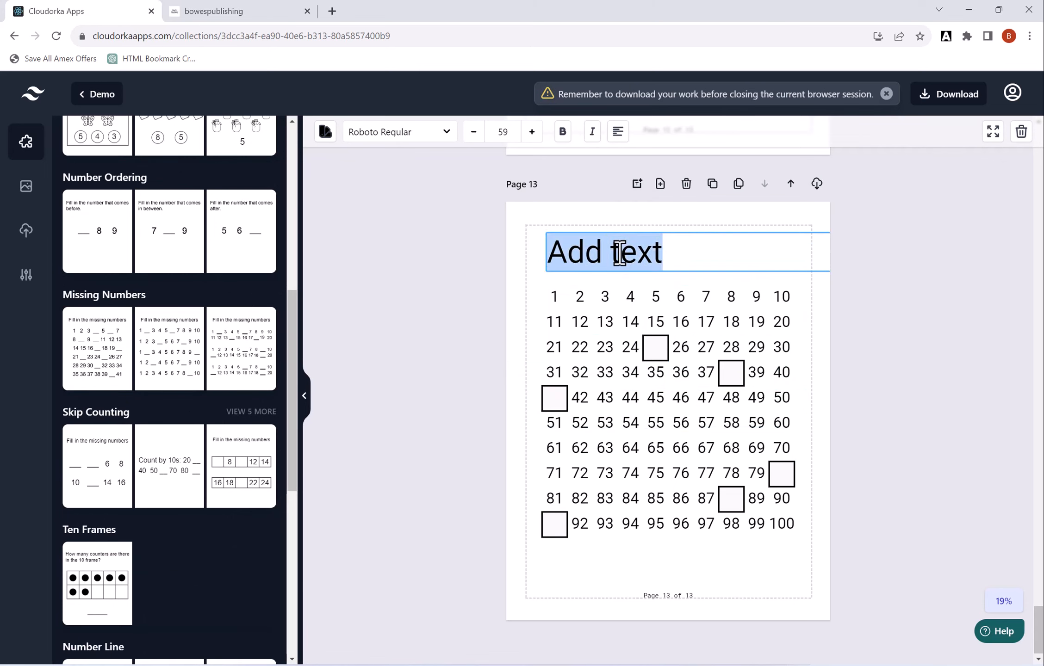
type("Fill in the")
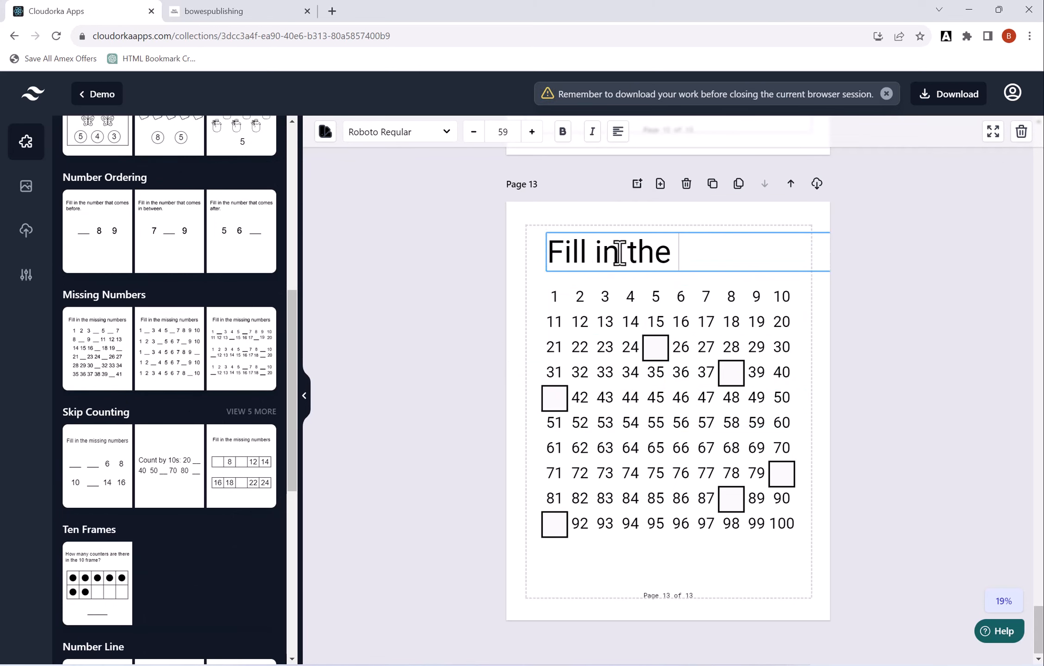
type(" missing numbers")
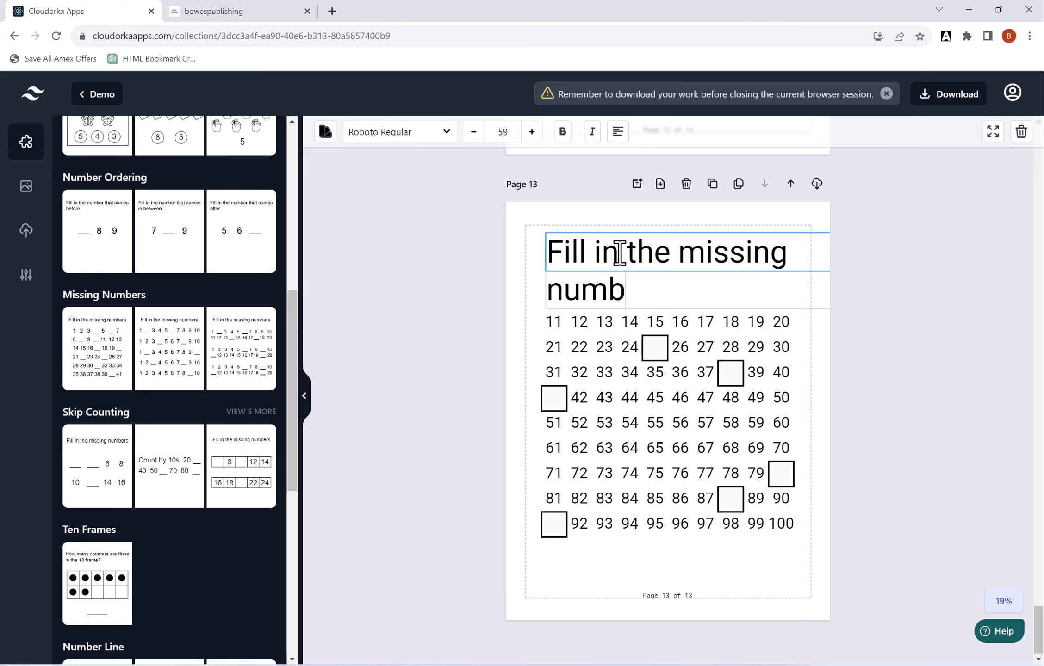
Reduce the page 13 heading's font size to 39 so it fits on one line
left_click(477, 132)
left_click(476, 132)
left_click(477, 132)
left_click(476, 132)
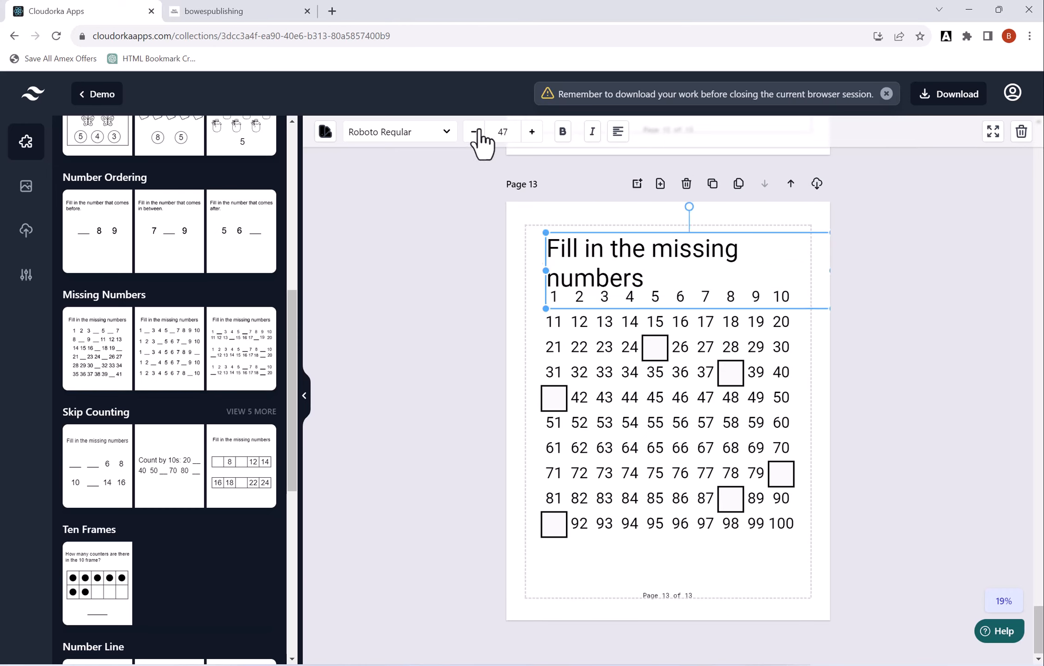
left_click(474, 132)
left_click(473, 132)
left_click(473, 131)
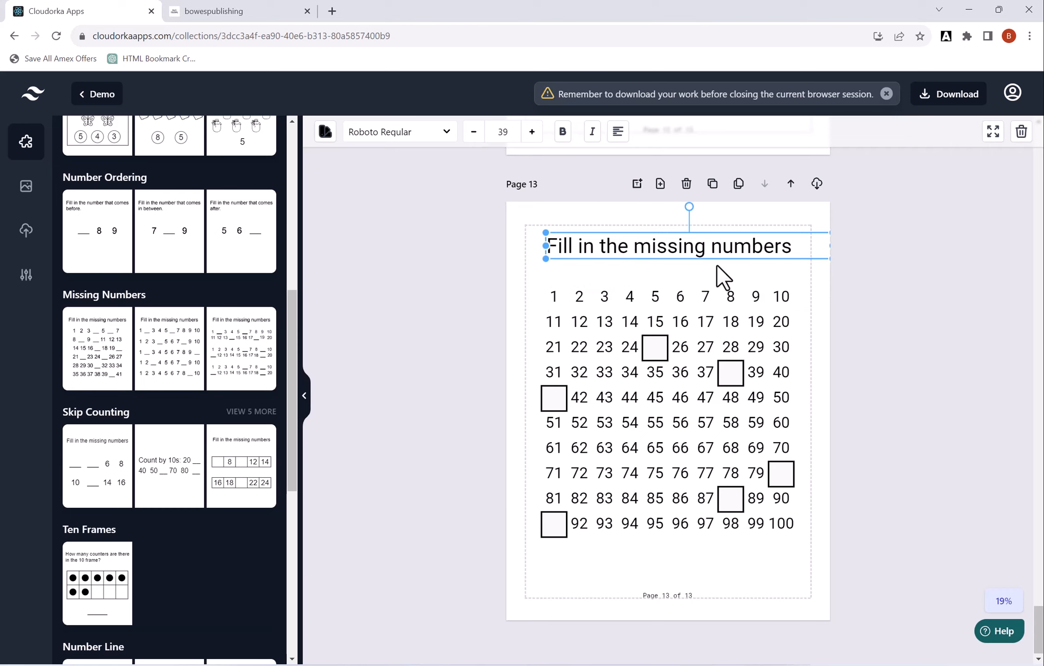
Fit the heading's text box to the page 13 margins and centre-align its text
left_click_drag(729, 257, 720, 258)
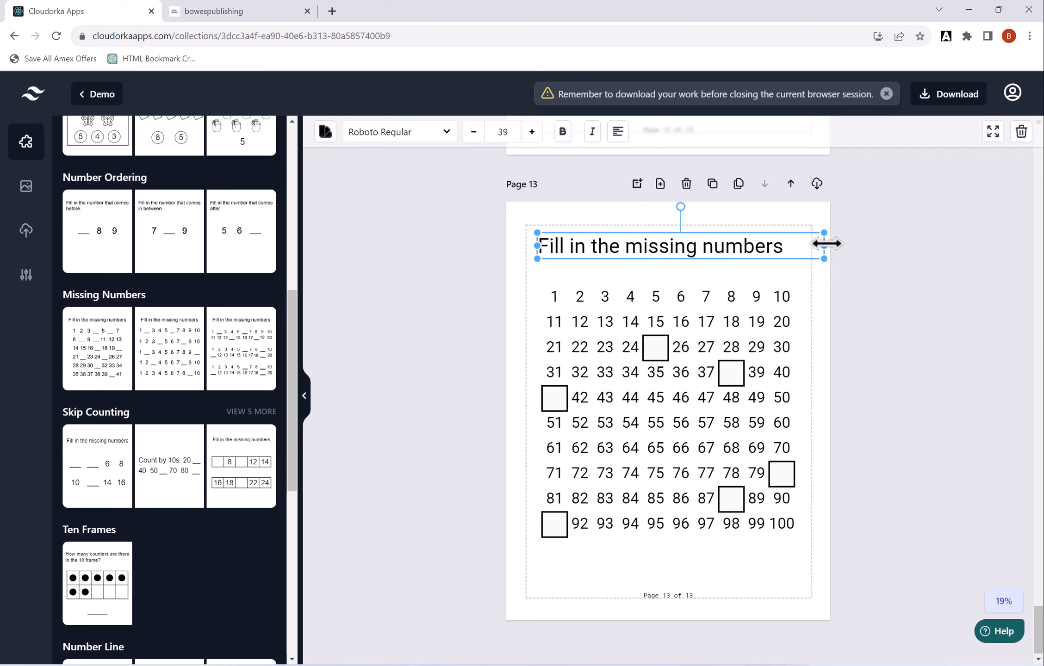
left_click_drag(826, 244, 814, 243)
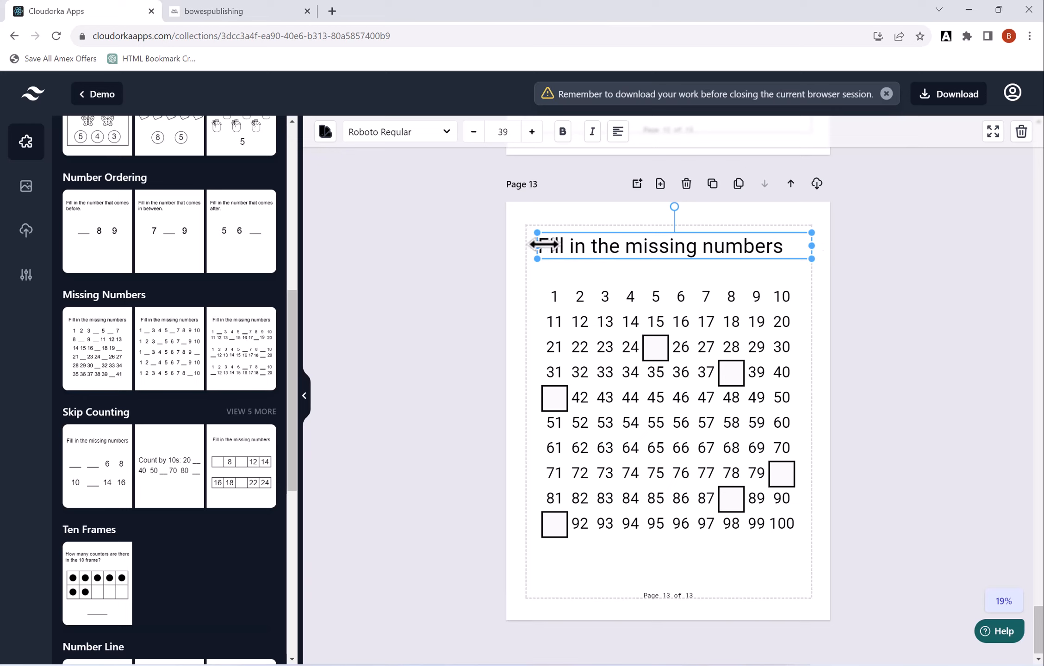
left_click_drag(536, 245, 525, 245)
left_click(619, 132)
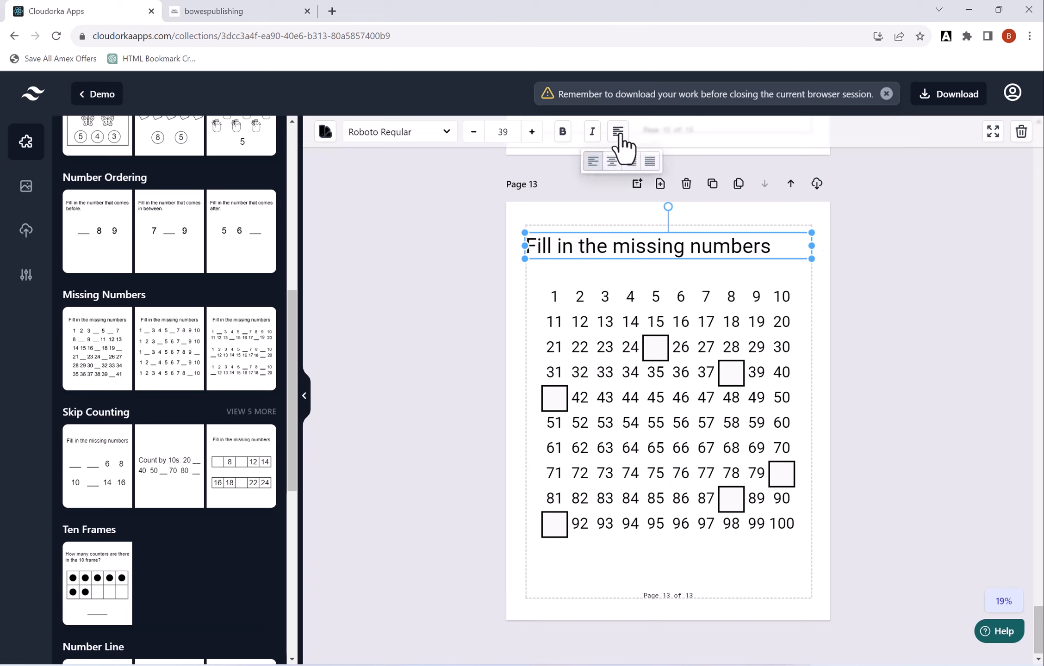
left_click(612, 161)
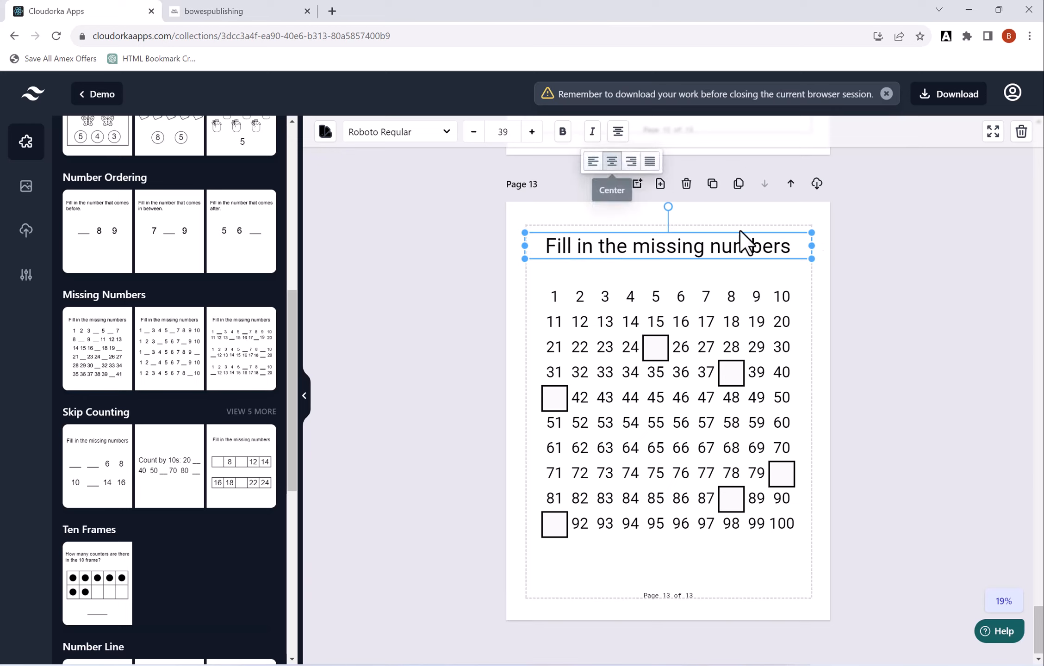
Bulk clone the finished page 13 worksheet 5 times
left_click(739, 189)
left_click_drag(551, 375, 494, 368)
type("5")
left_click(569, 427)
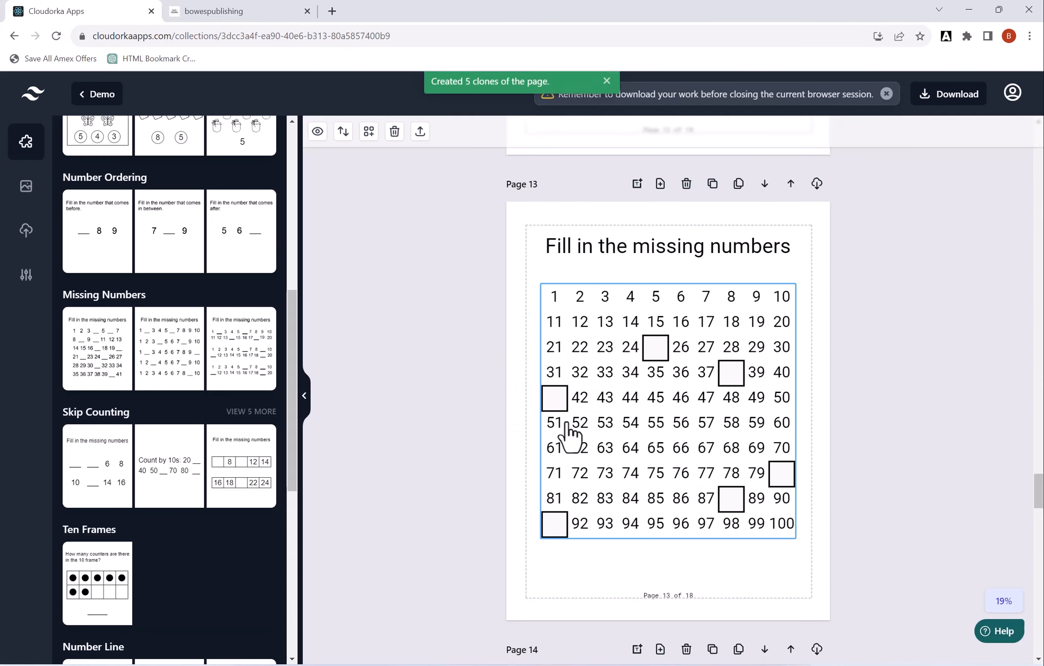
Add a blank page after page 18 and insert the first Skip Counting template on it
scroll(696, 351, "down", 20)
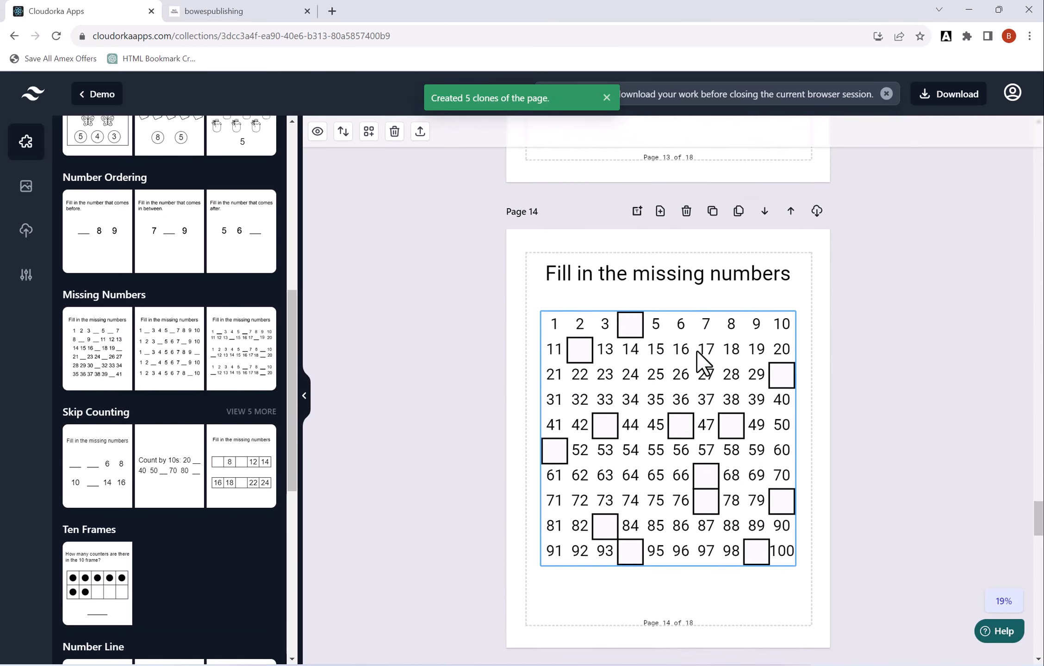
scroll(696, 351, "up", 10)
scroll(696, 351, "down", 20)
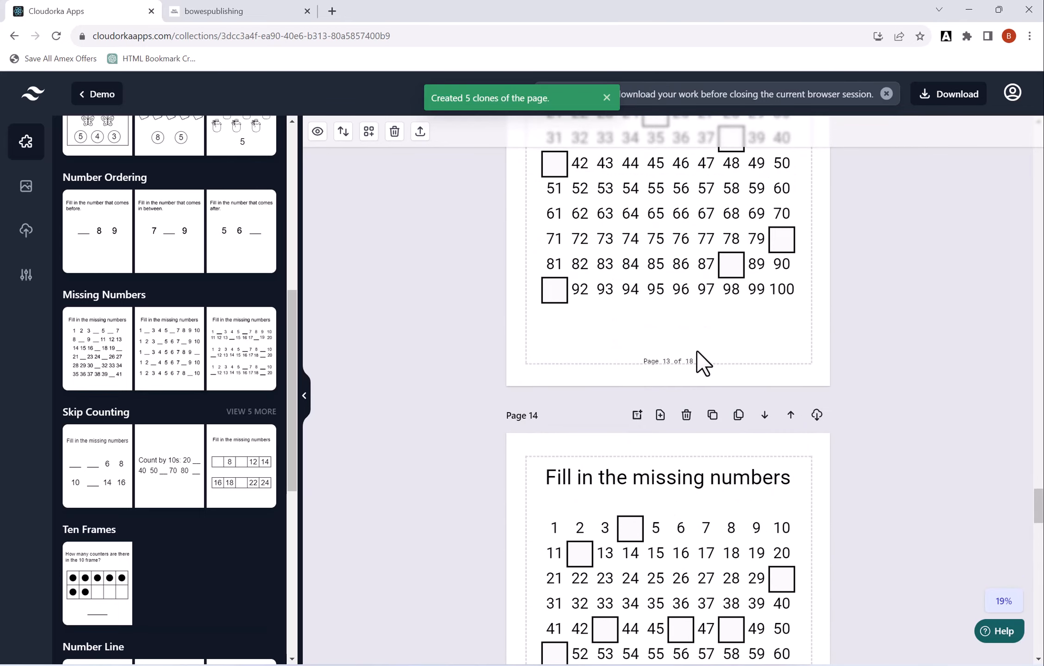
scroll(698, 349, "down", 7)
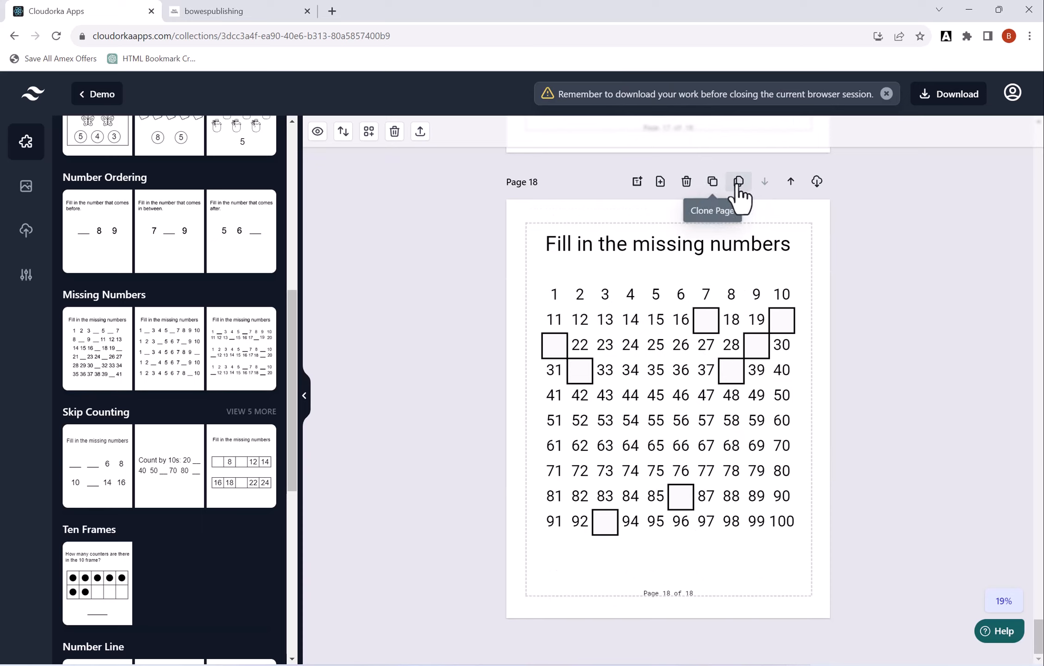
left_click(659, 181)
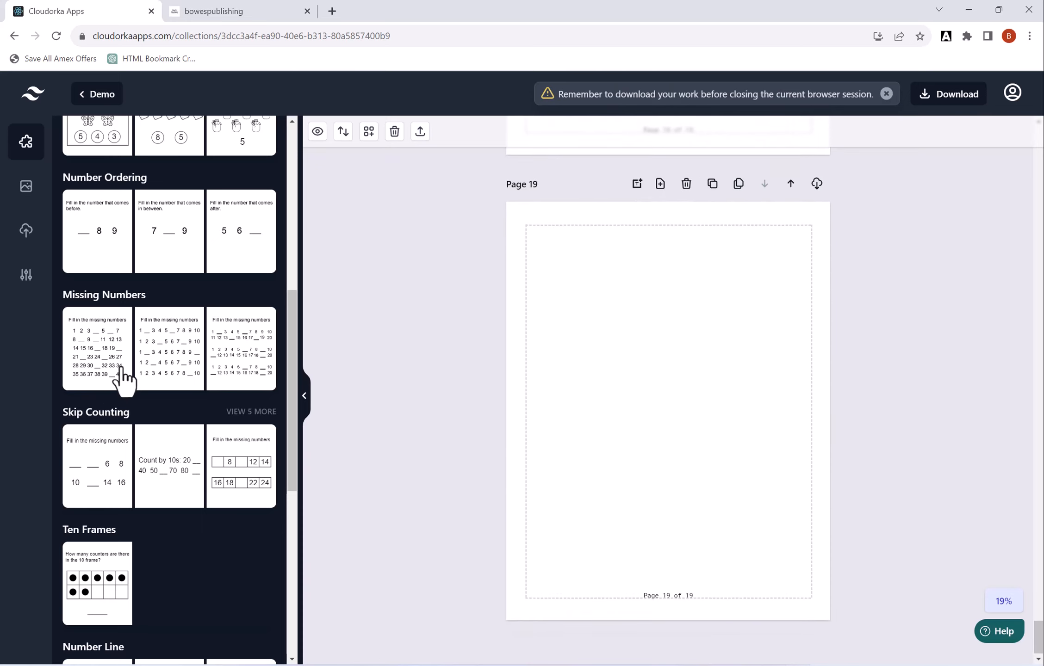
scroll(125, 370, "down", 5)
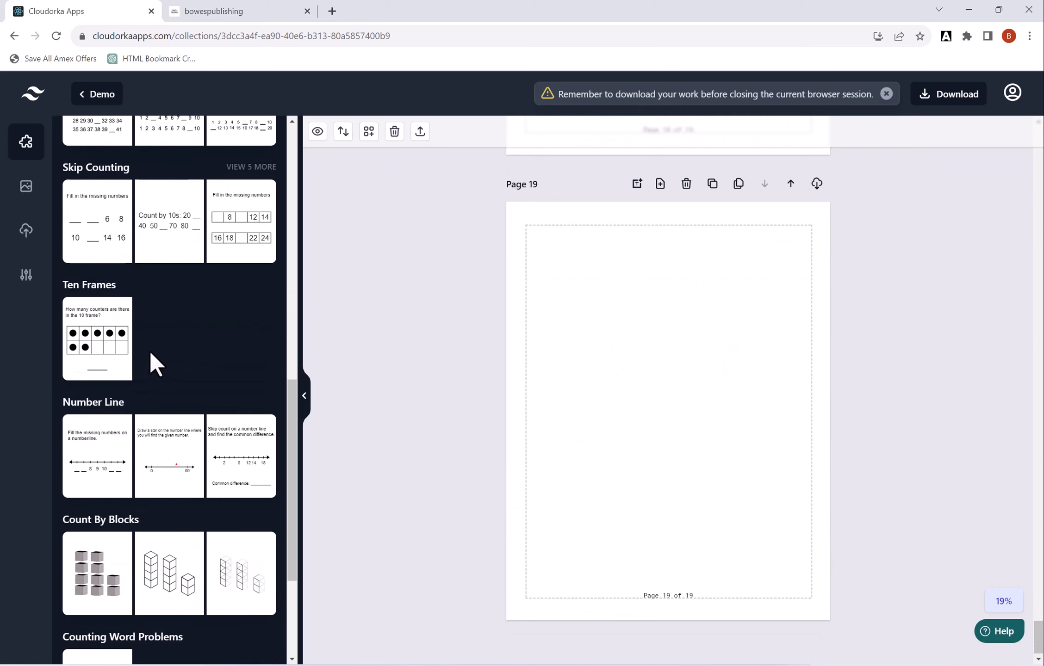
scroll(162, 348, "up", 1)
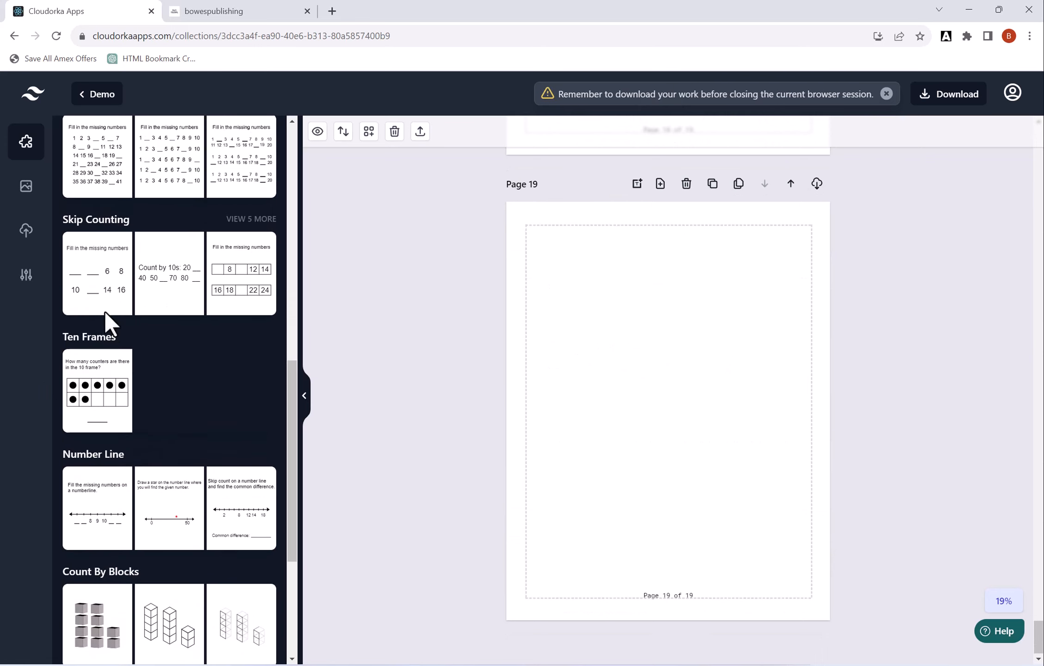
left_click(99, 296)
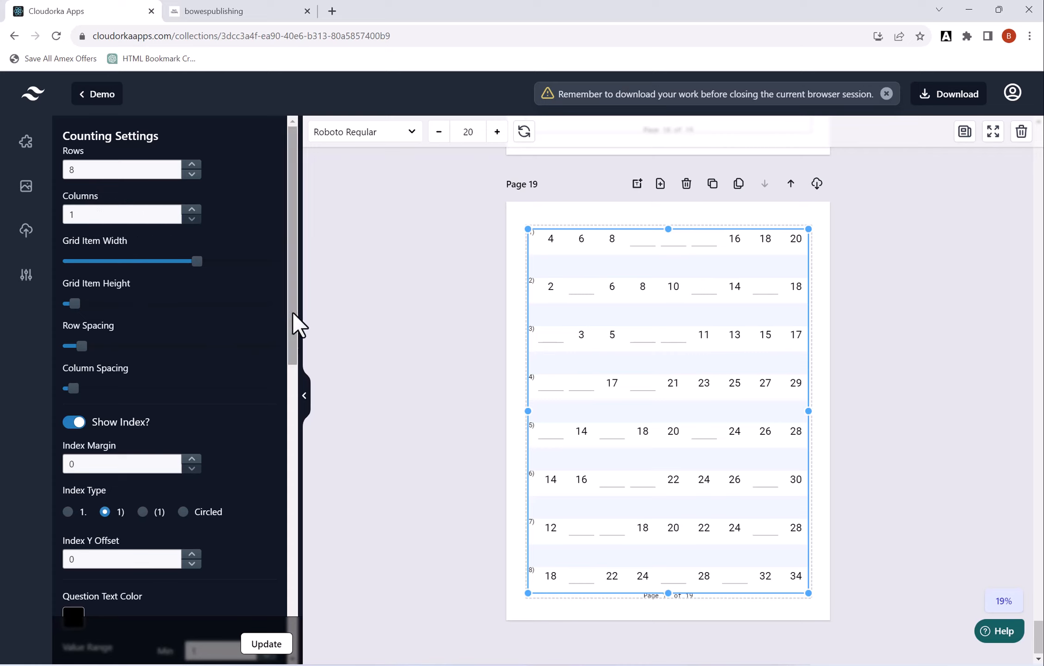
Set the maximum of the value range to 40 for the page 19 skip counting exercise and update it
left_click_drag(293, 319, 290, 453)
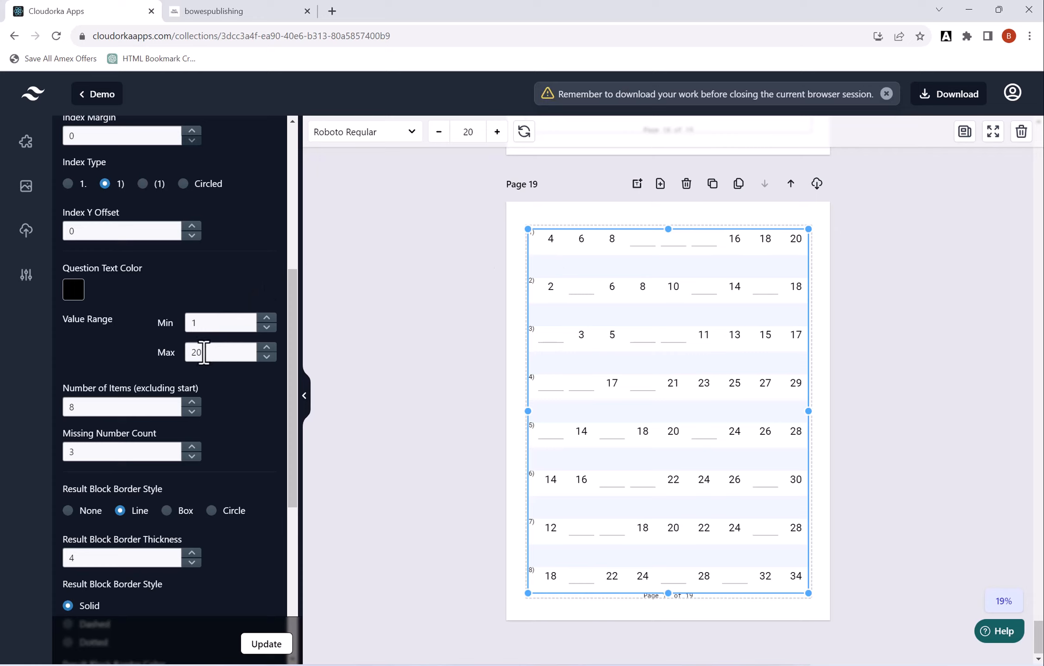
left_click_drag(204, 353, 164, 352)
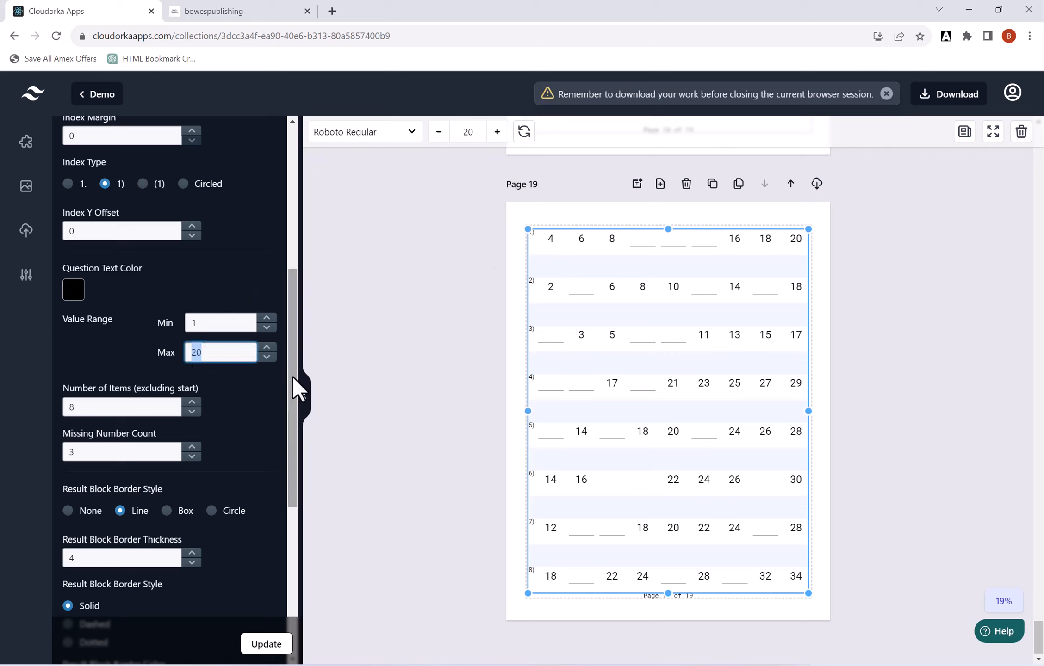
type("40")
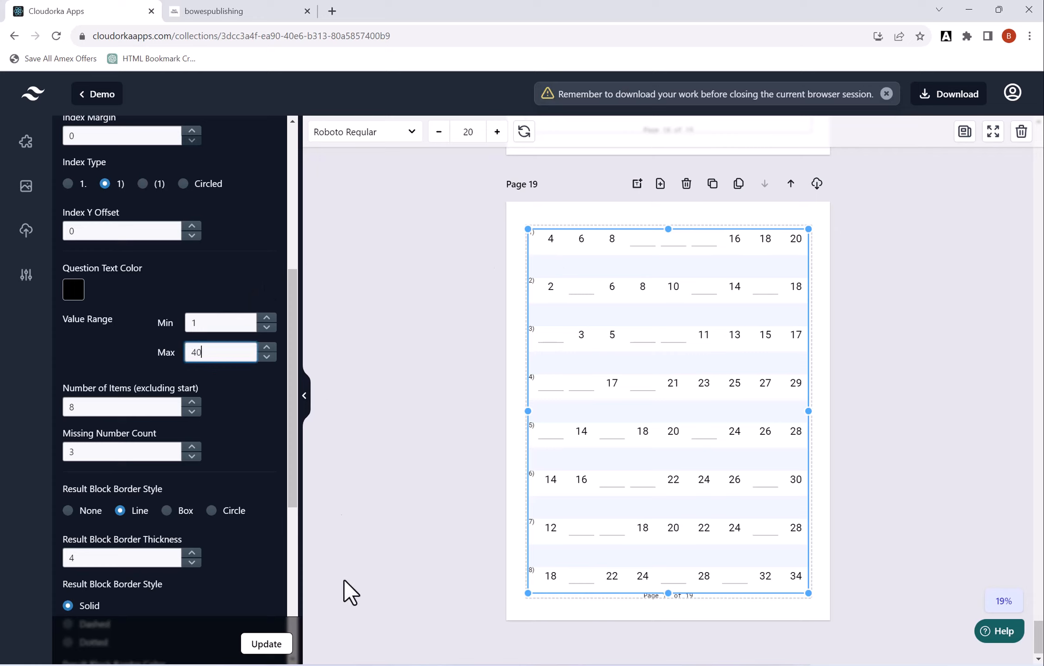
left_click(277, 646)
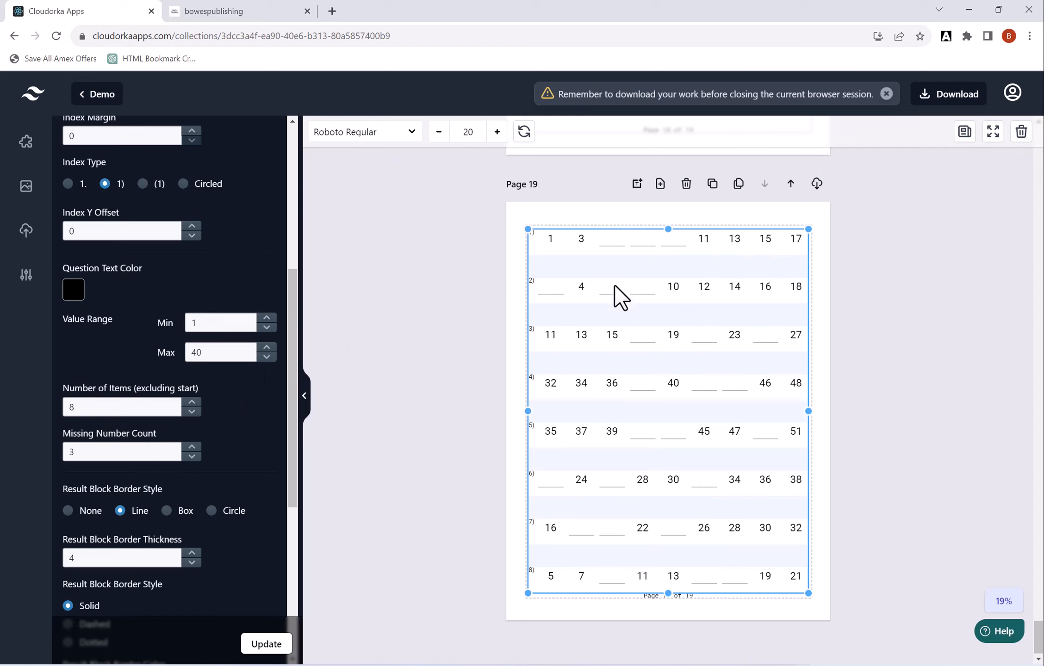
Set the number of items in each page 19 sequence to 10 and update the exercise
left_click(192, 402)
left_click(192, 402)
left_click(285, 649)
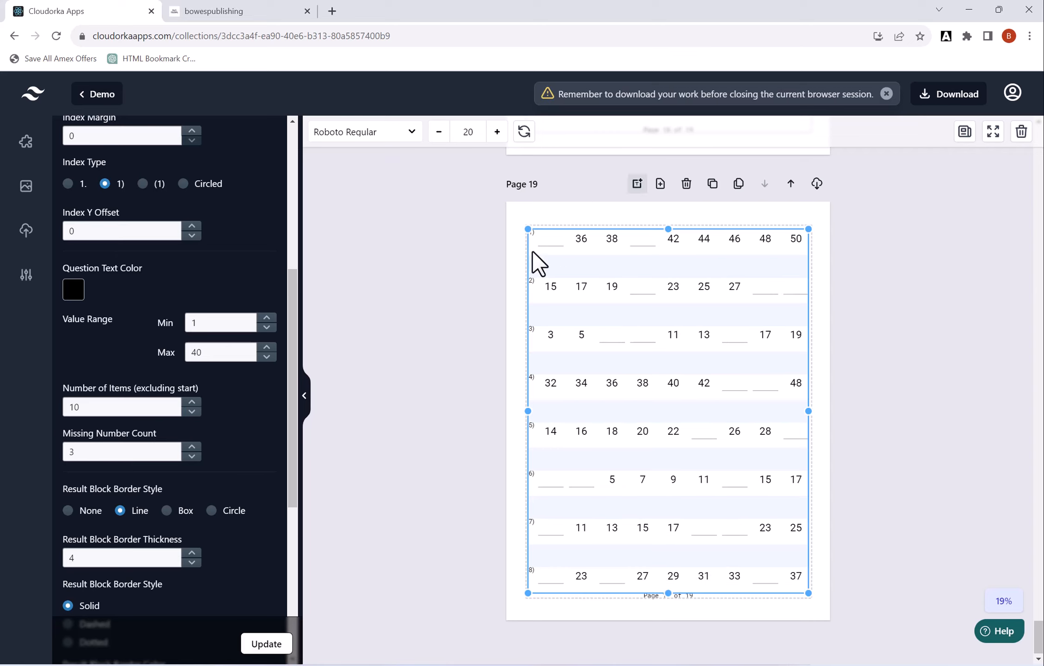
Set the number of items in each page 19 sequence to 5 and regenerate the exercise
left_click(191, 411)
left_click(191, 411)
left_click(192, 412)
left_click(191, 411)
left_click(191, 412)
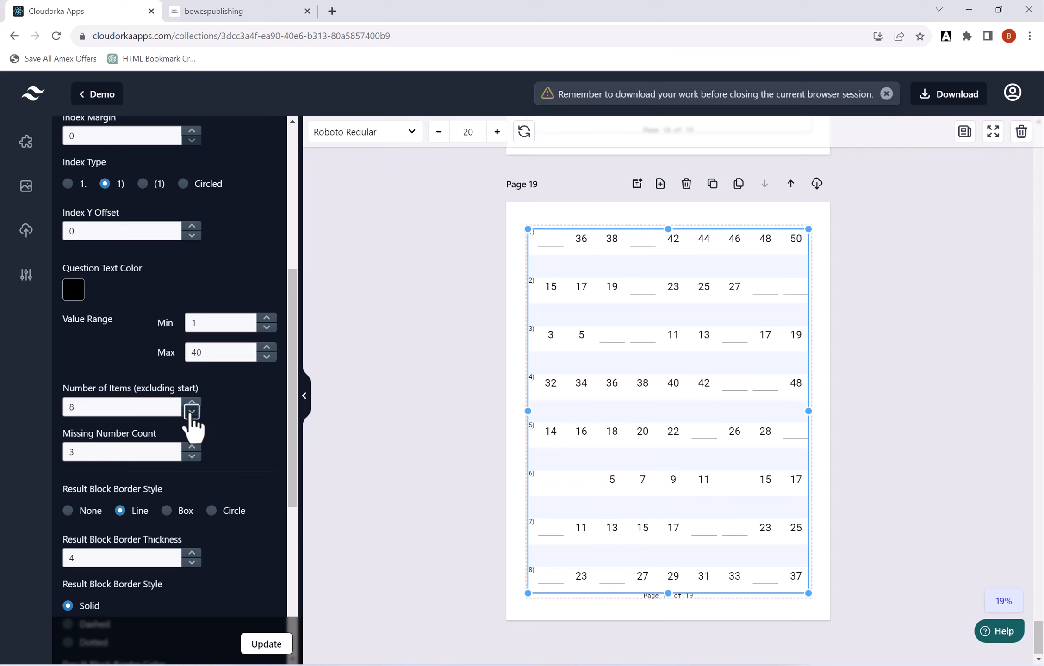
left_click(280, 646)
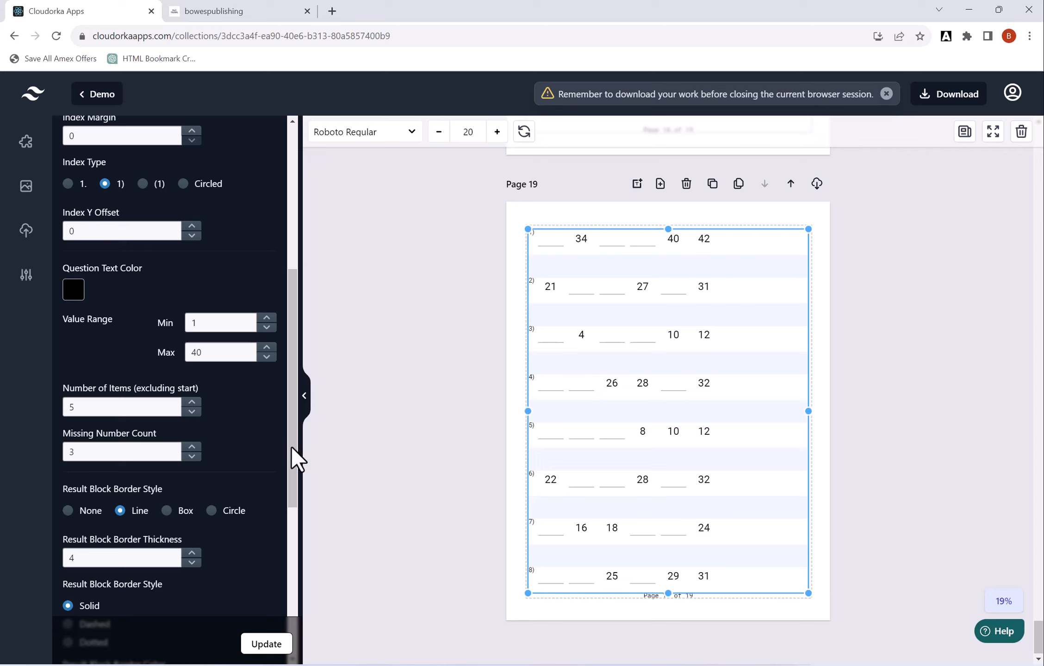
Change the result block border style of the page 19 blanks to Box and apply it
left_click_drag(293, 445, 287, 605)
left_click(263, 405)
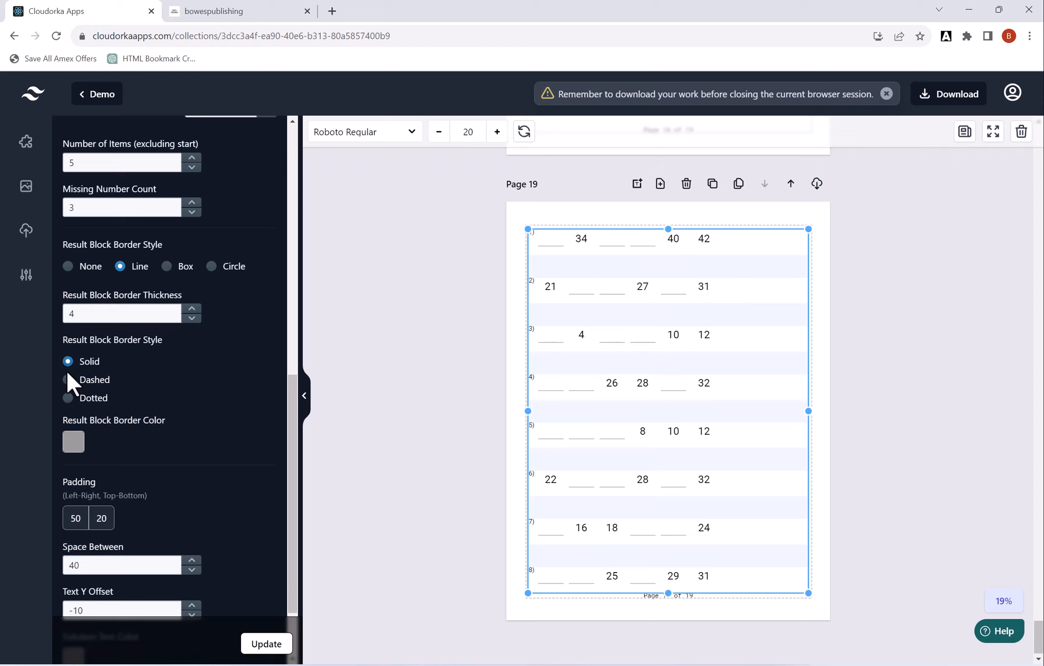
left_click(175, 267)
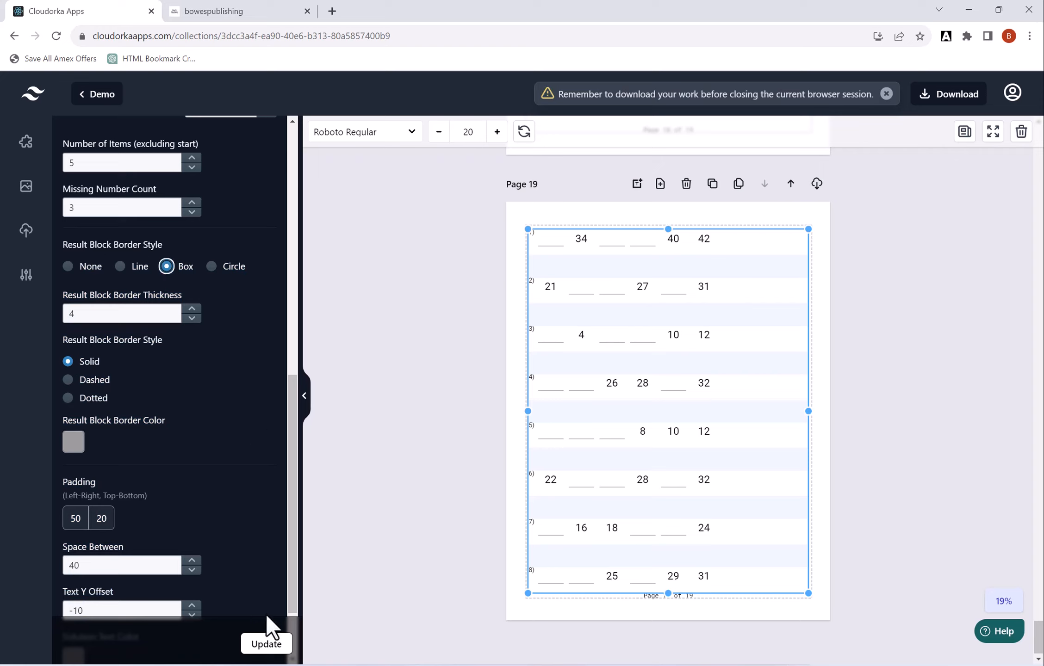
left_click(262, 649)
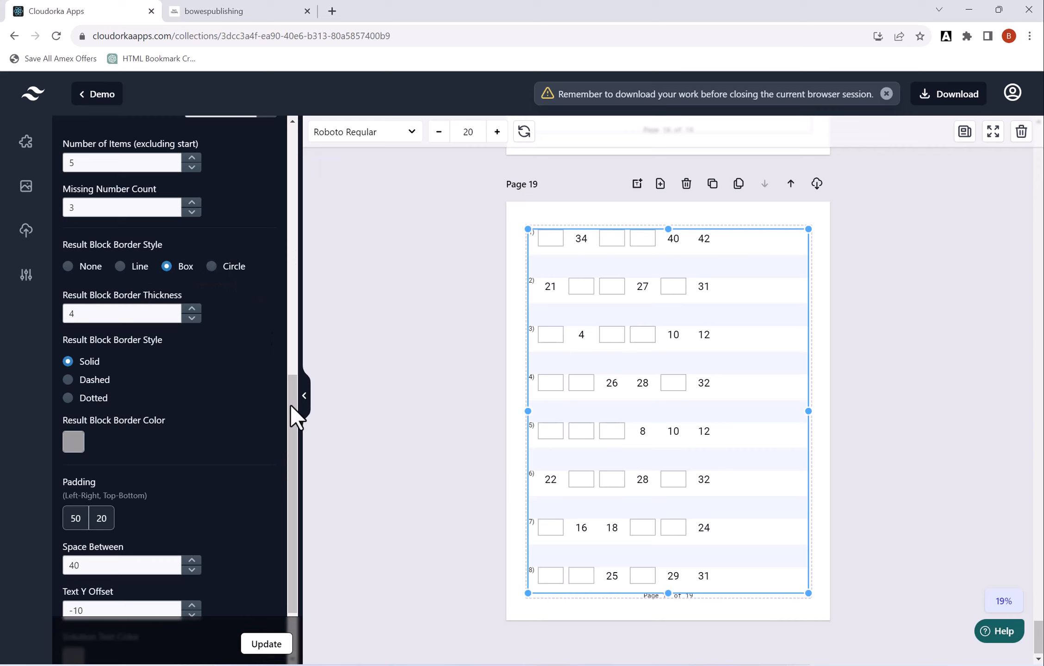
left_click(406, 407)
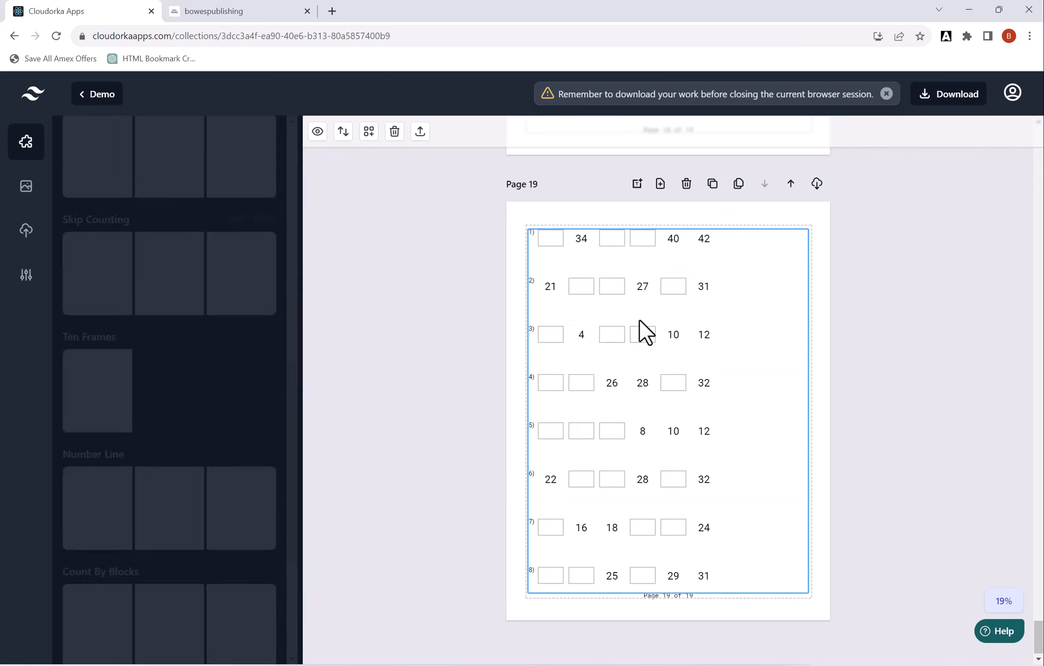
Bulk clone the finished page 19 skip counting worksheet 5 times
left_click(754, 416)
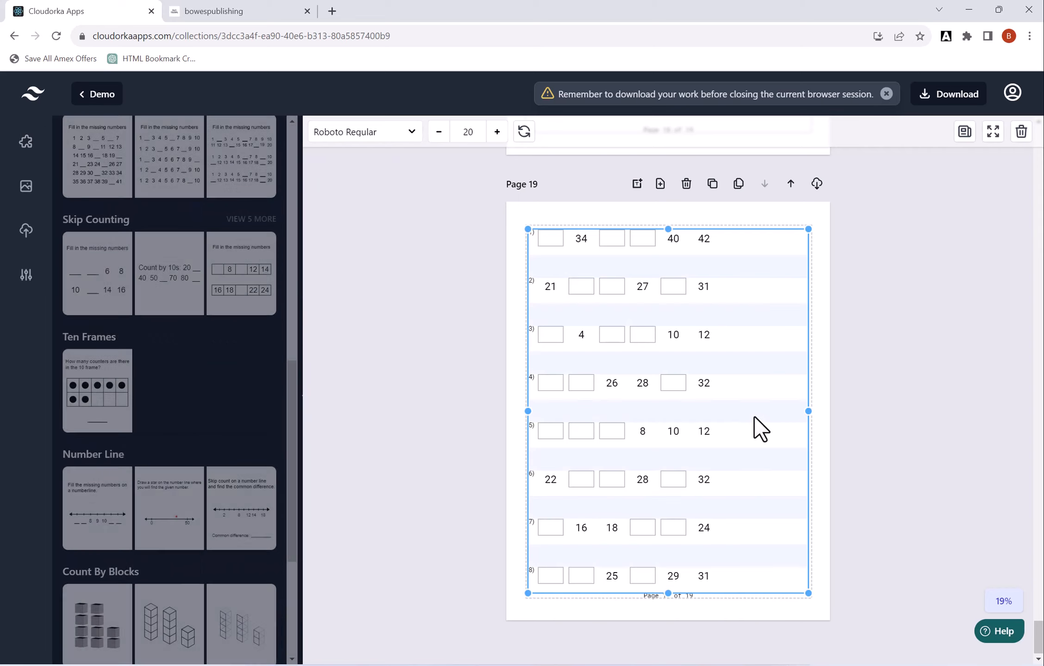
left_click(739, 185)
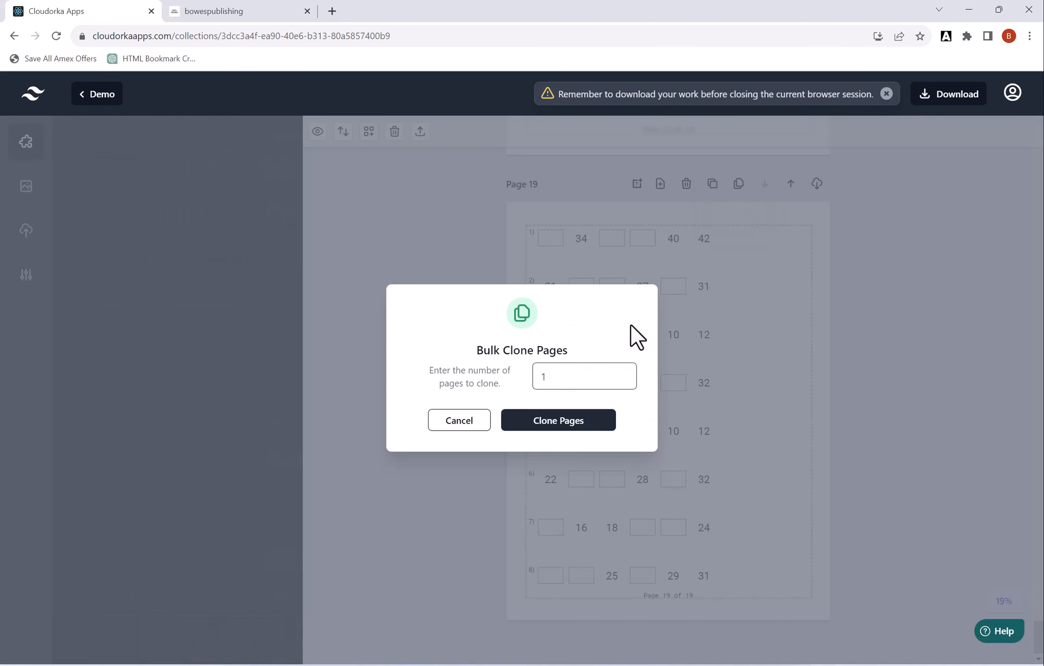
double_click(572, 378)
type("5")
left_click(558, 424)
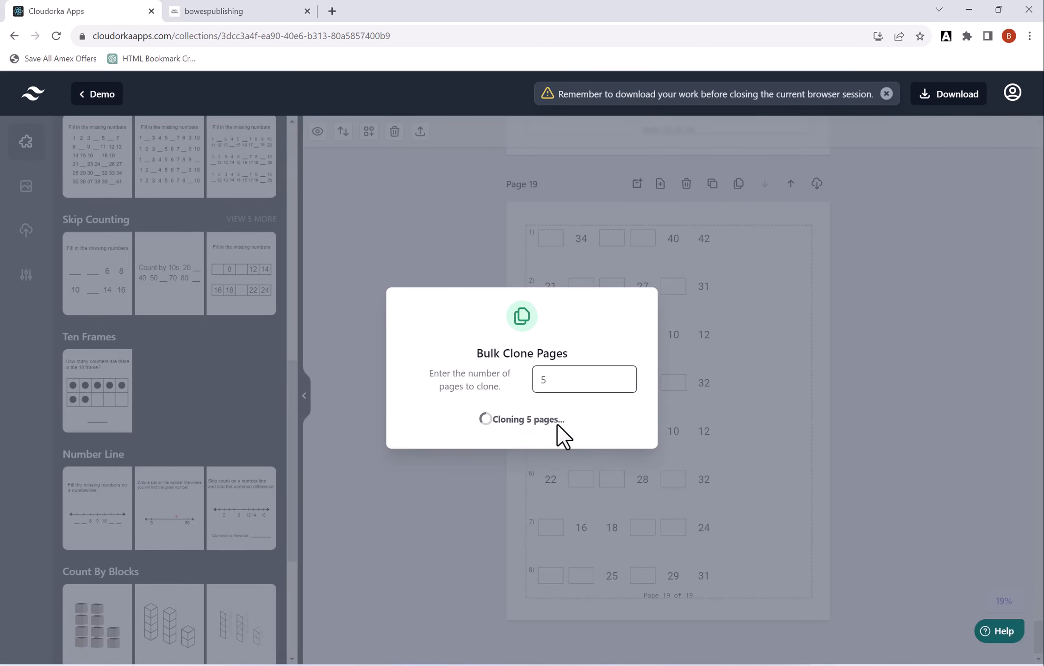
Look through the cloned skip counting pages and review the rest of the worksheet set back to page 1
scroll(583, 367, "down", 20)
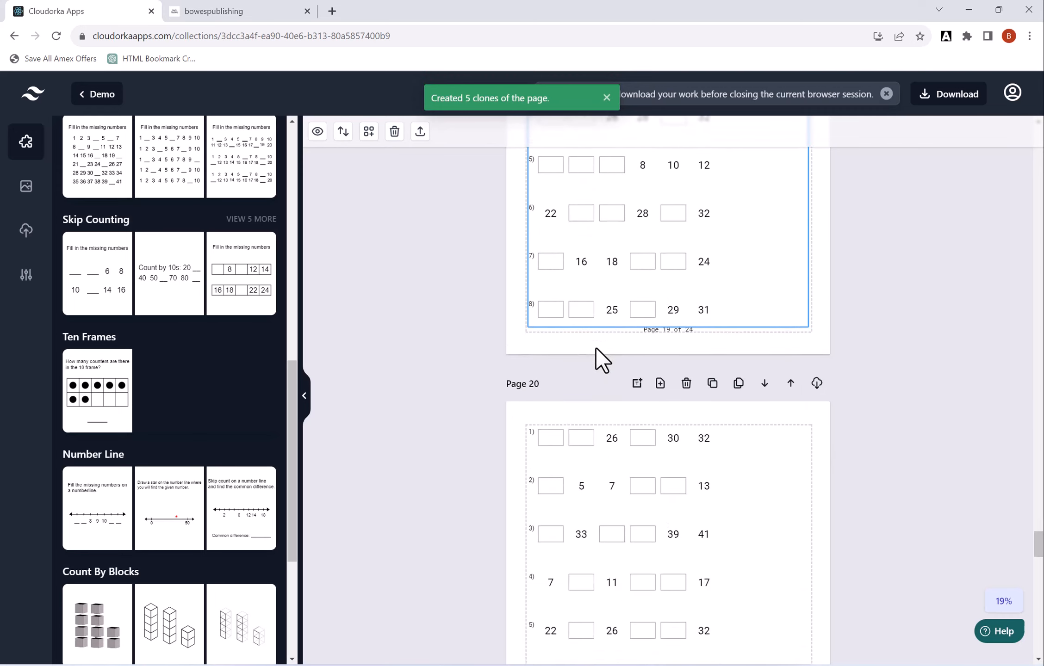
scroll(607, 342, "down", 15)
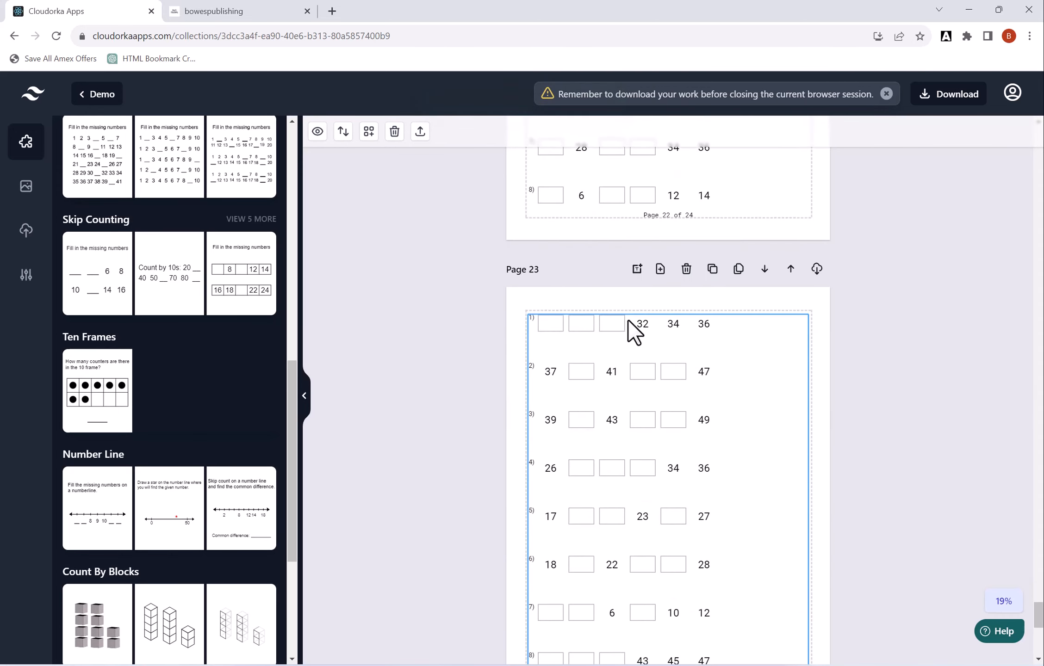
scroll(678, 318, "up", 20)
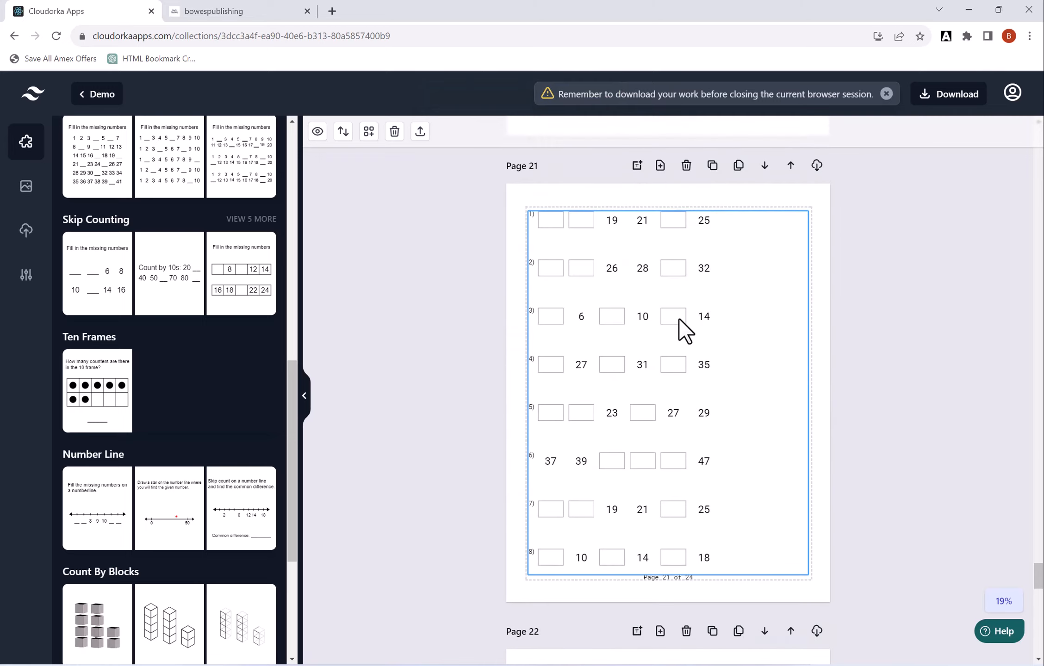
scroll(680, 318, "up", 20)
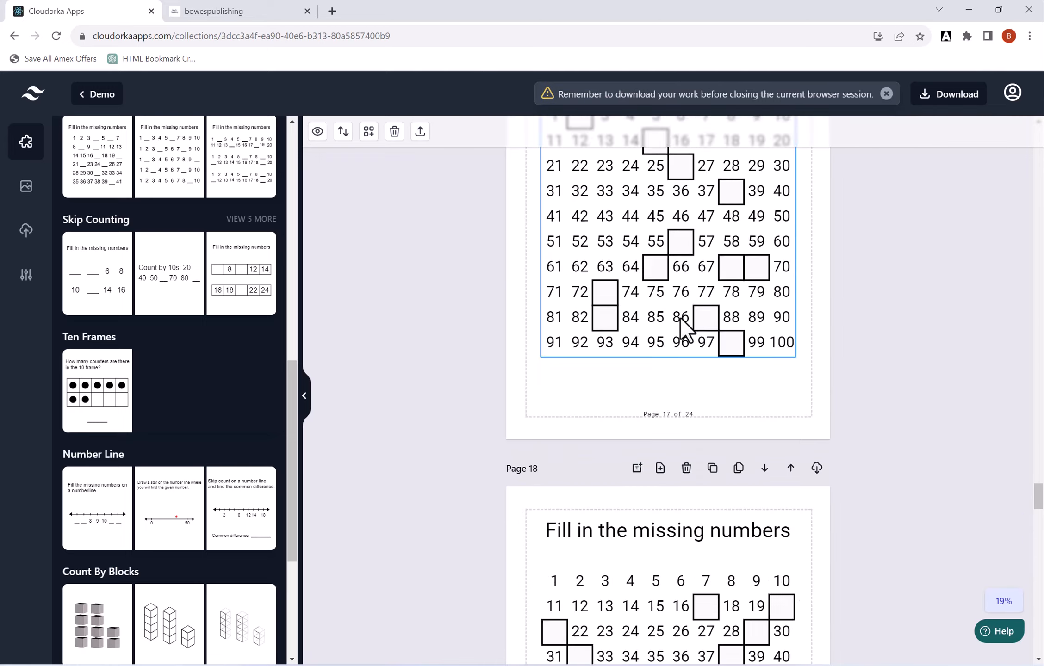
scroll(683, 318, "up", 20)
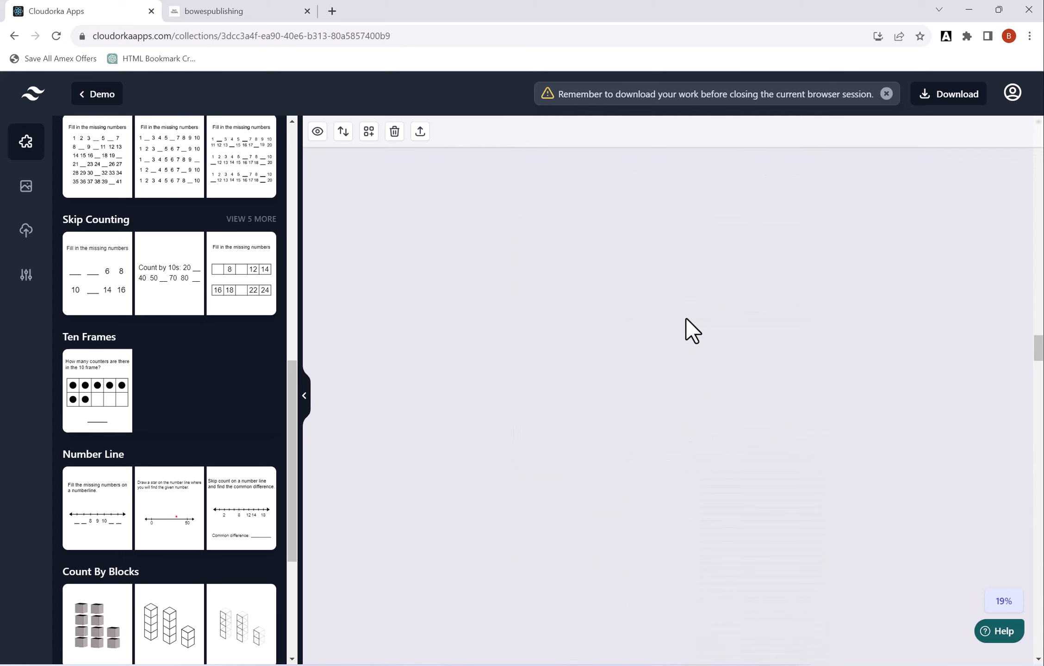
scroll(678, 305, "up", 20)
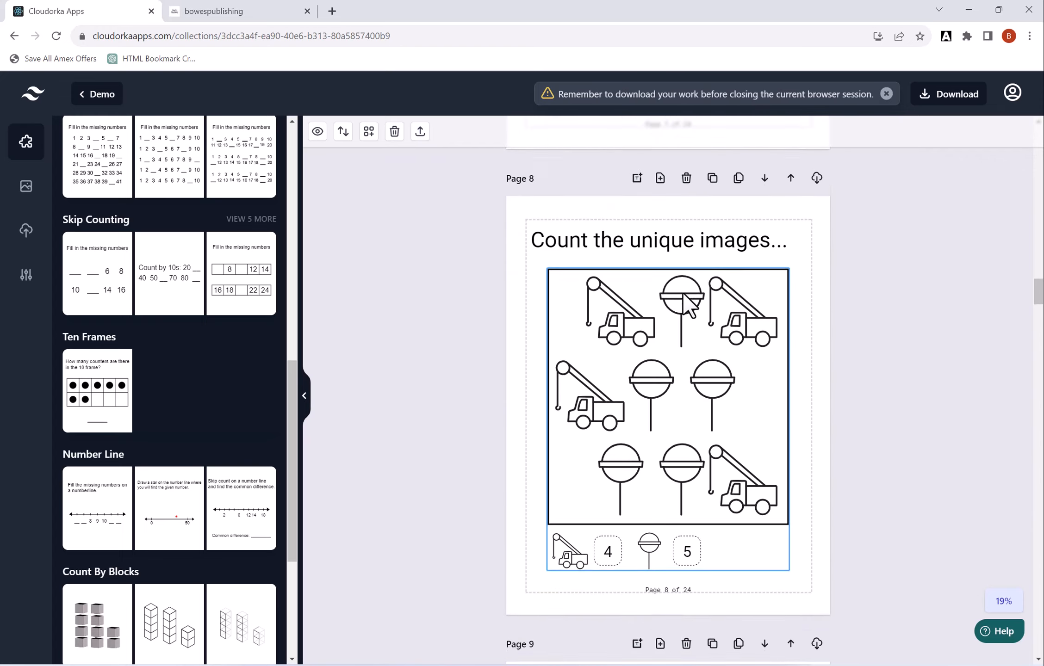
scroll(685, 293, "up", 10)
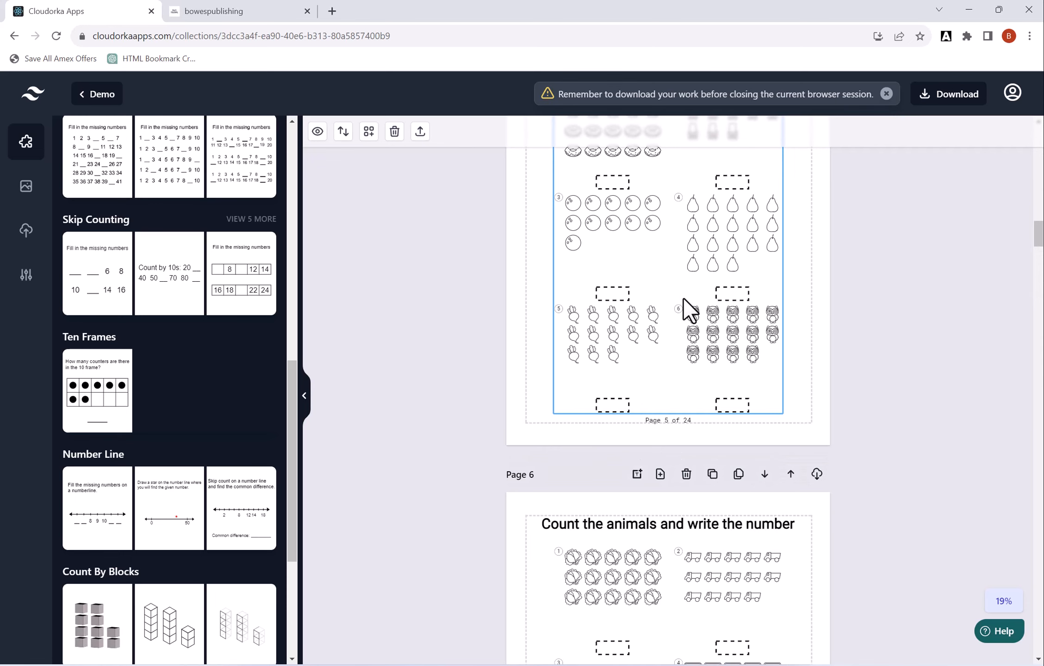
scroll(683, 298, "up", 4)
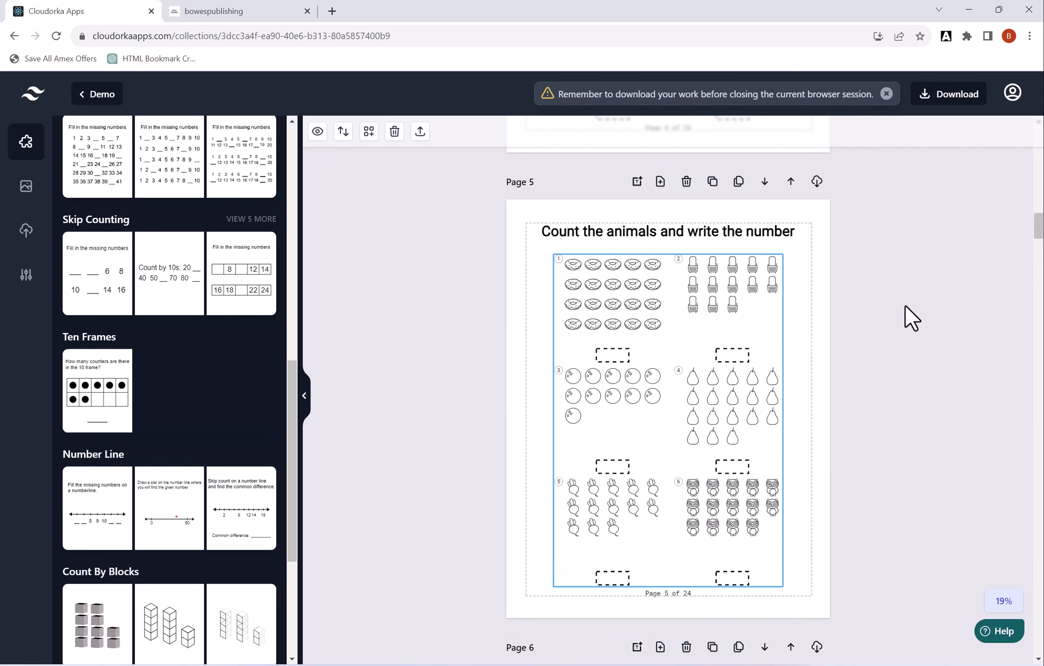
scroll(836, 271, "up", 16)
scroll(839, 271, "up", 20)
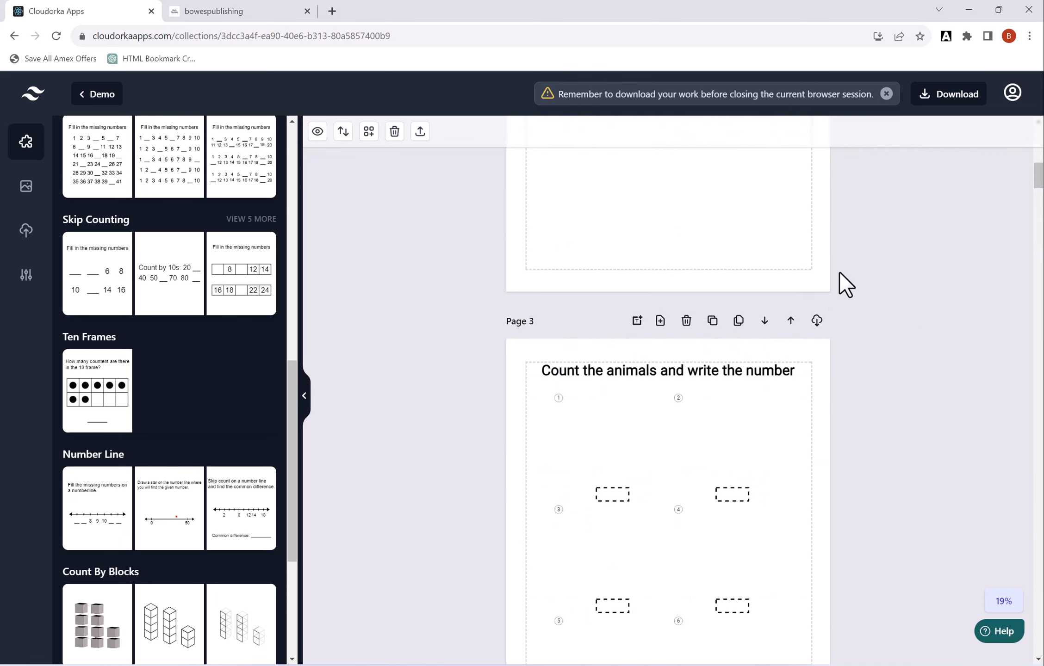
scroll(843, 273, "down", 8)
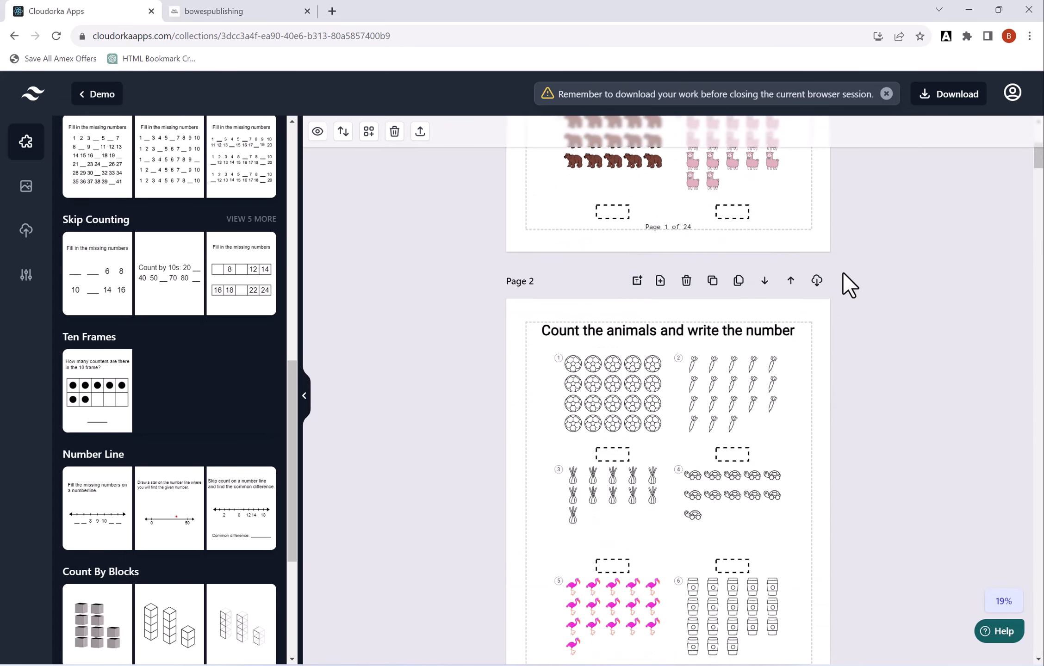
scroll(840, 277, "up", 8)
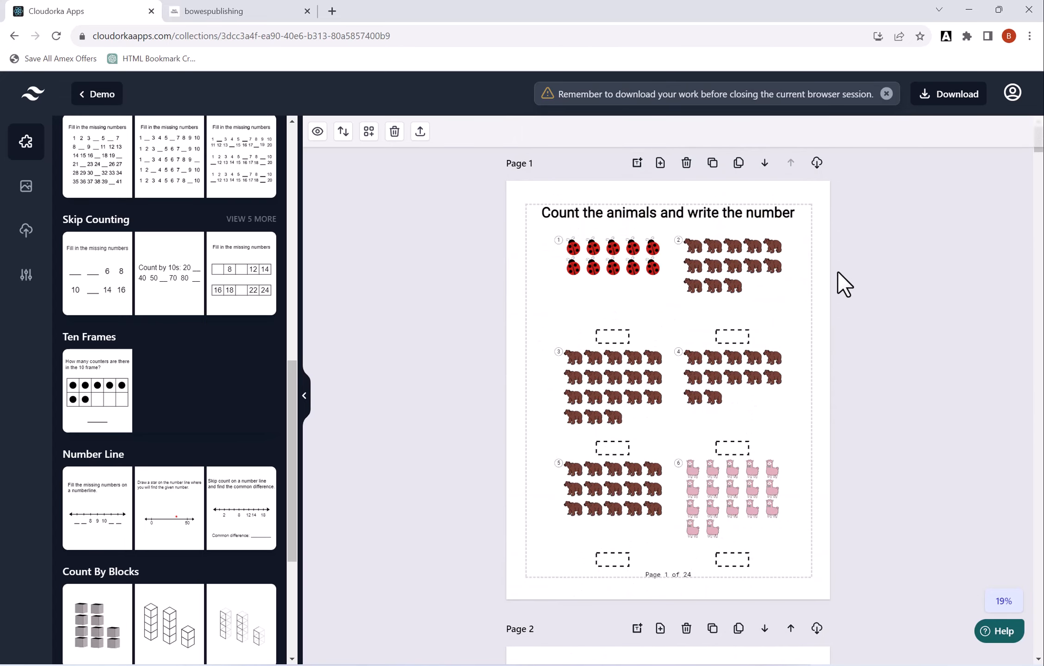
Generate the solutions preview for the whole worksheet set and look over the answers for each page
left_click(319, 141)
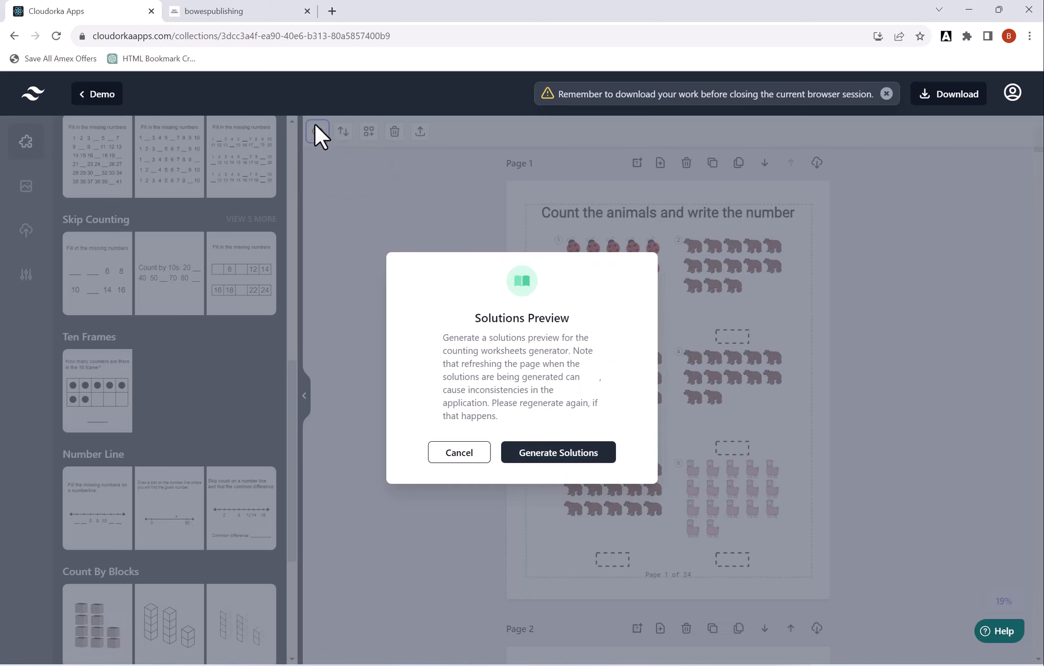
left_click(575, 458)
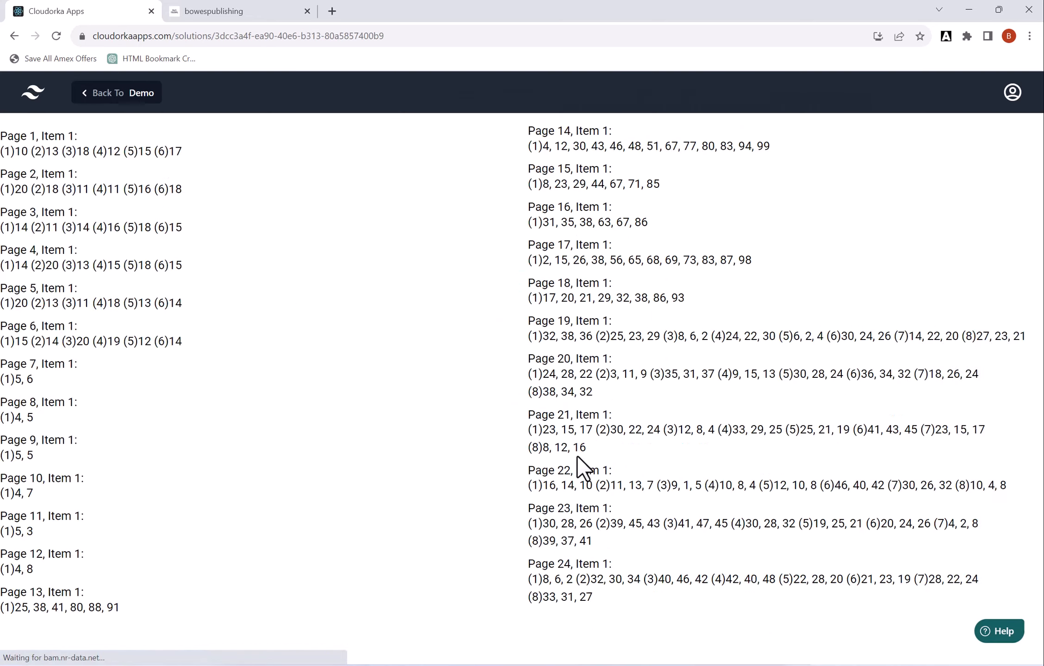
scroll(719, 310, "down", 3)
scroll(715, 306, "up", 4)
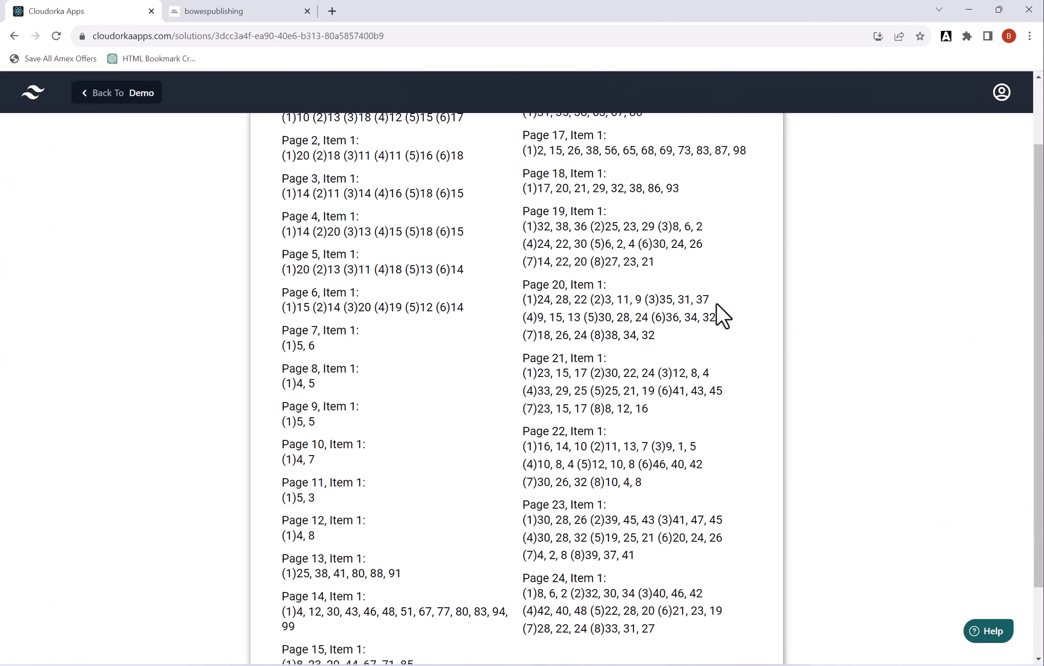
Return from the solutions to the Demo worksheet collection and start downloading it
left_click(112, 97)
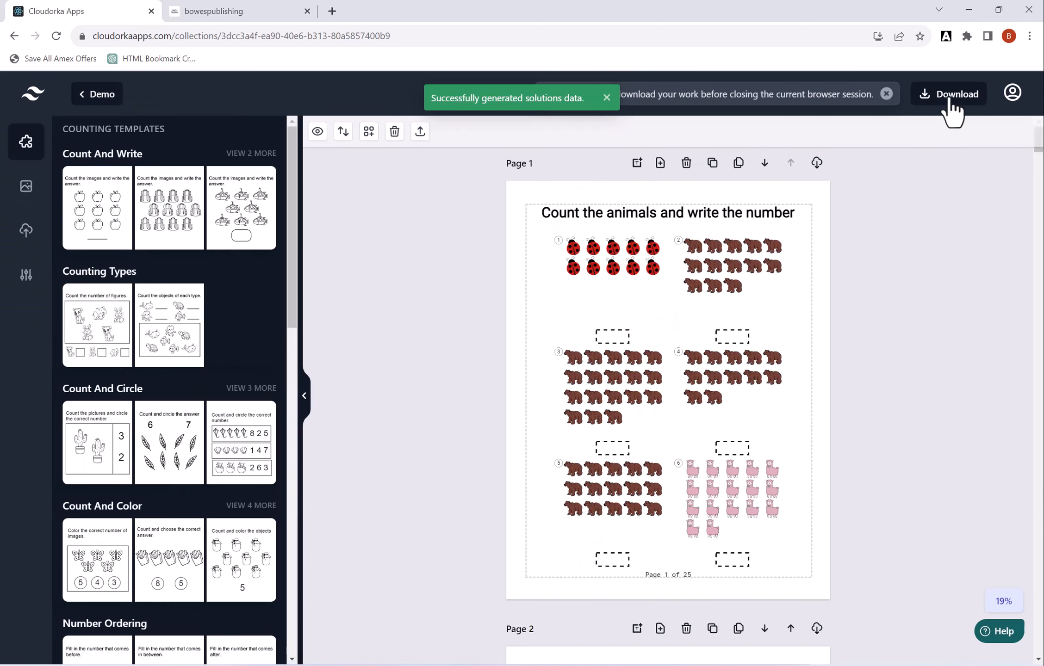
left_click(944, 97)
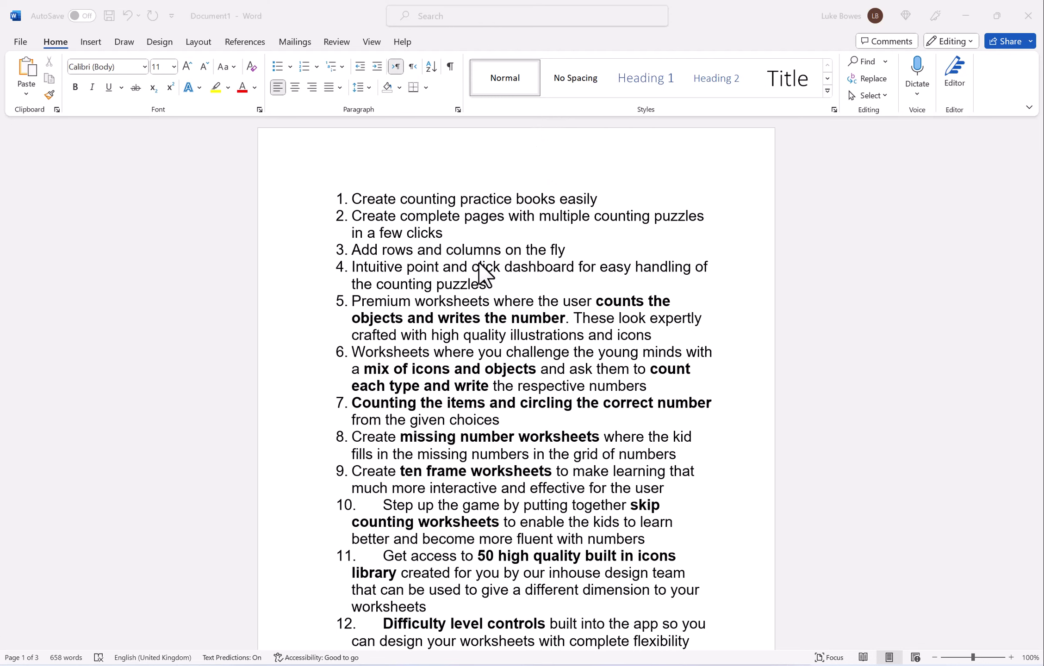
Read through the first page of the counting worksheet feature list in the Word document, items 1 to 15
scroll(361, 232, "down", 1)
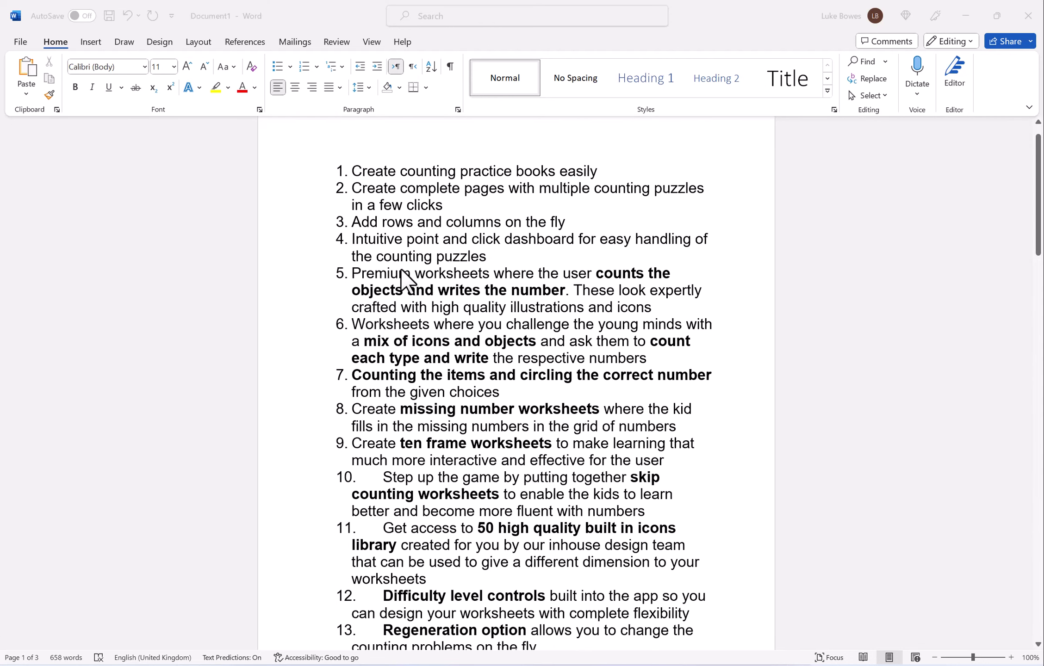
scroll(401, 267, "down", 1)
scroll(404, 270, "down", 1)
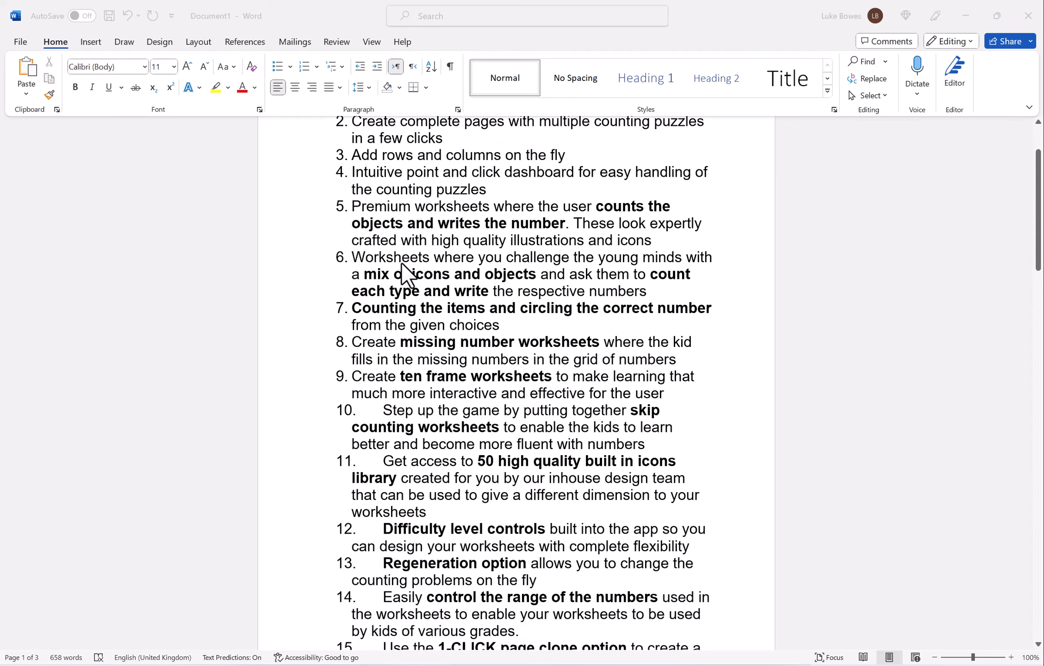
scroll(431, 297, "down", 1)
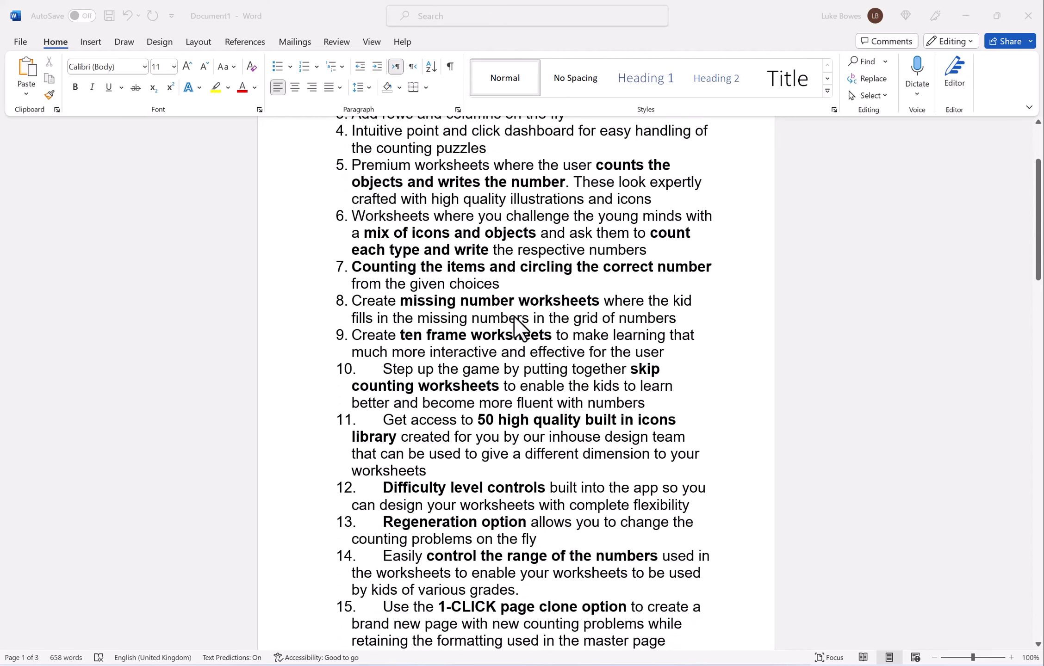
scroll(500, 319, "down", 1)
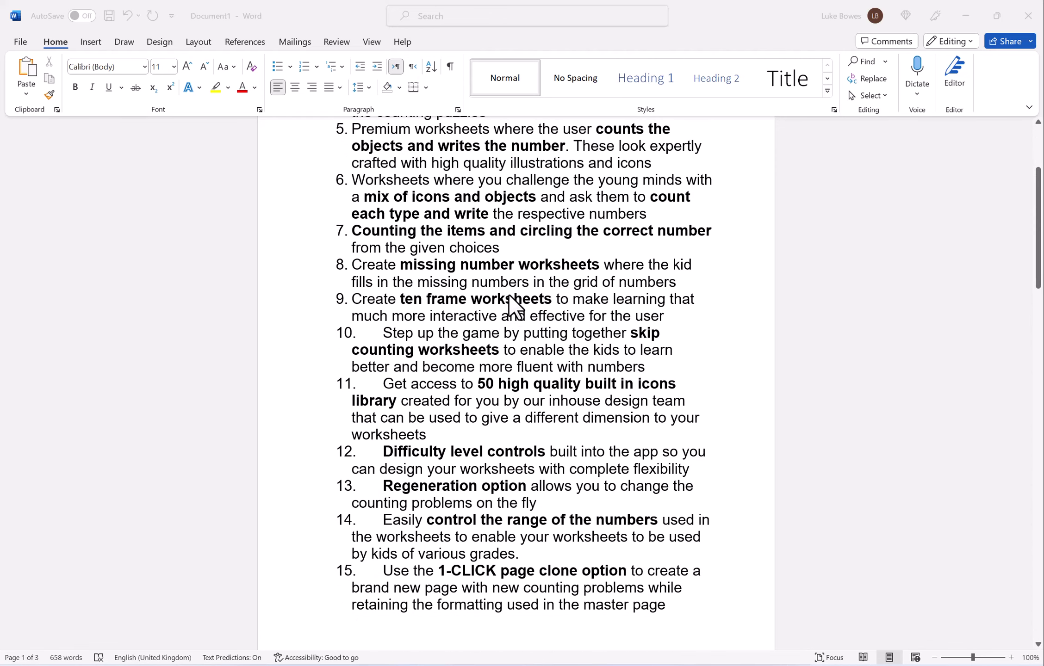
scroll(459, 321, "down", 1)
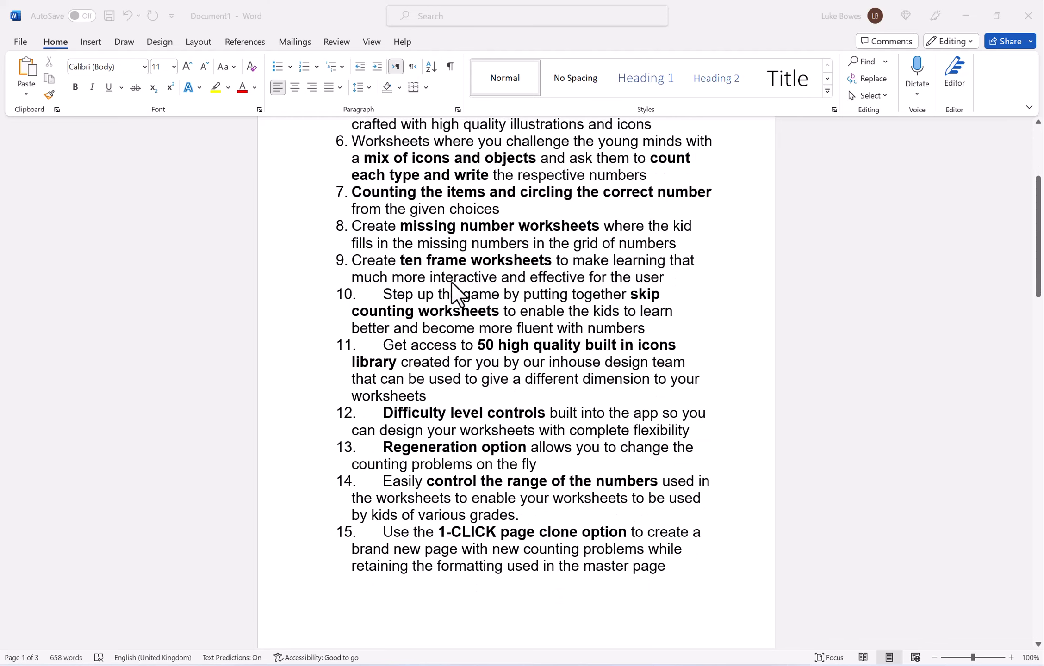
scroll(441, 322, "down", 1)
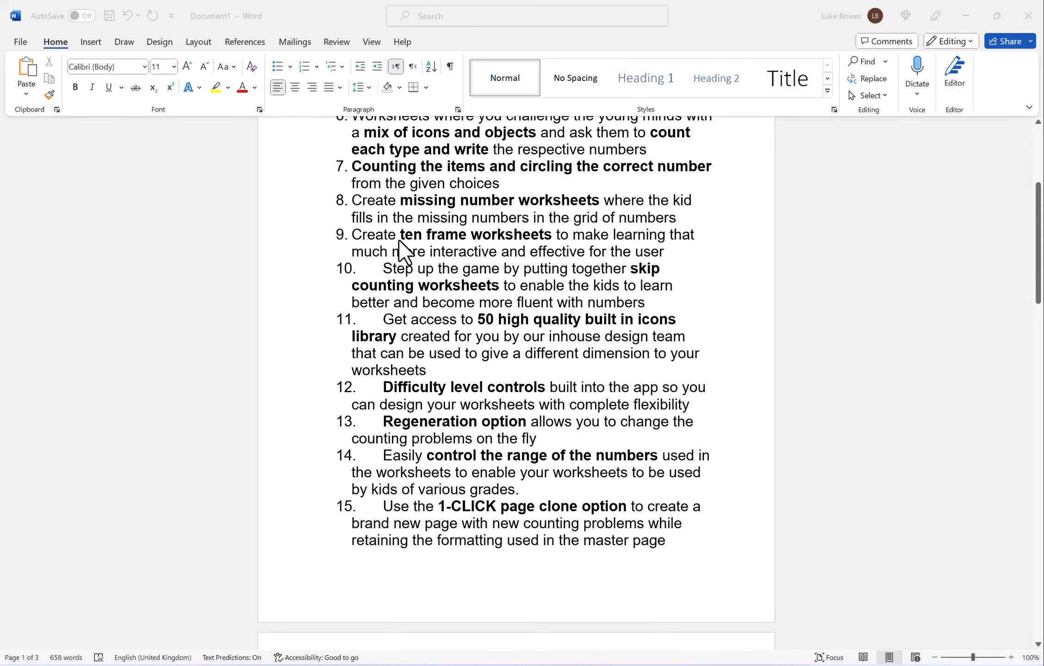
scroll(395, 252, "up", 1)
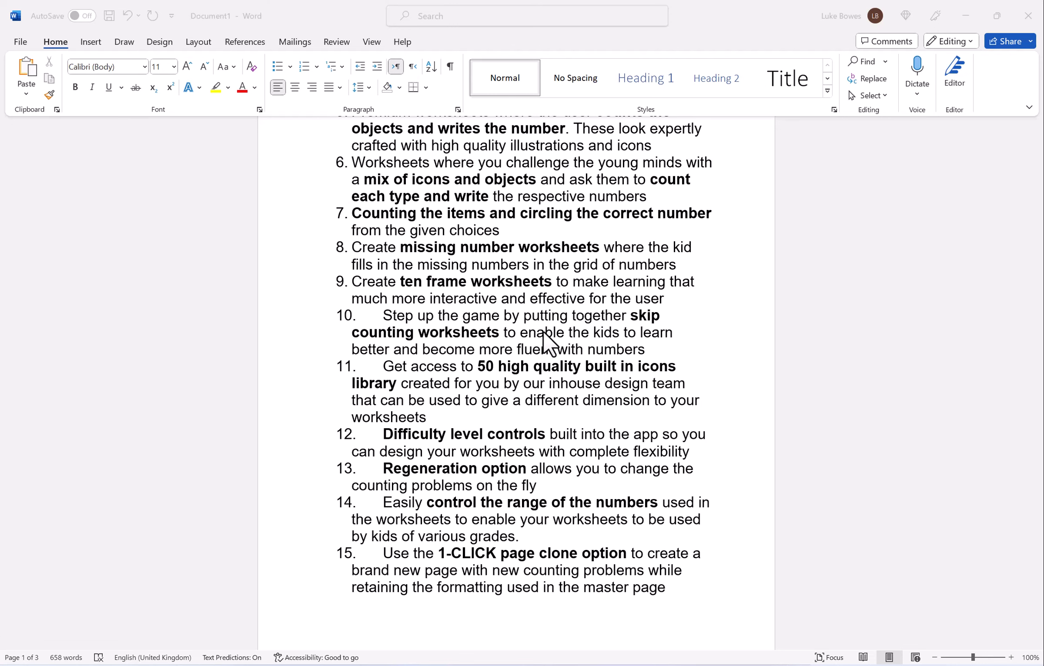
scroll(542, 330, "down", 3)
scroll(541, 326, "down", 3)
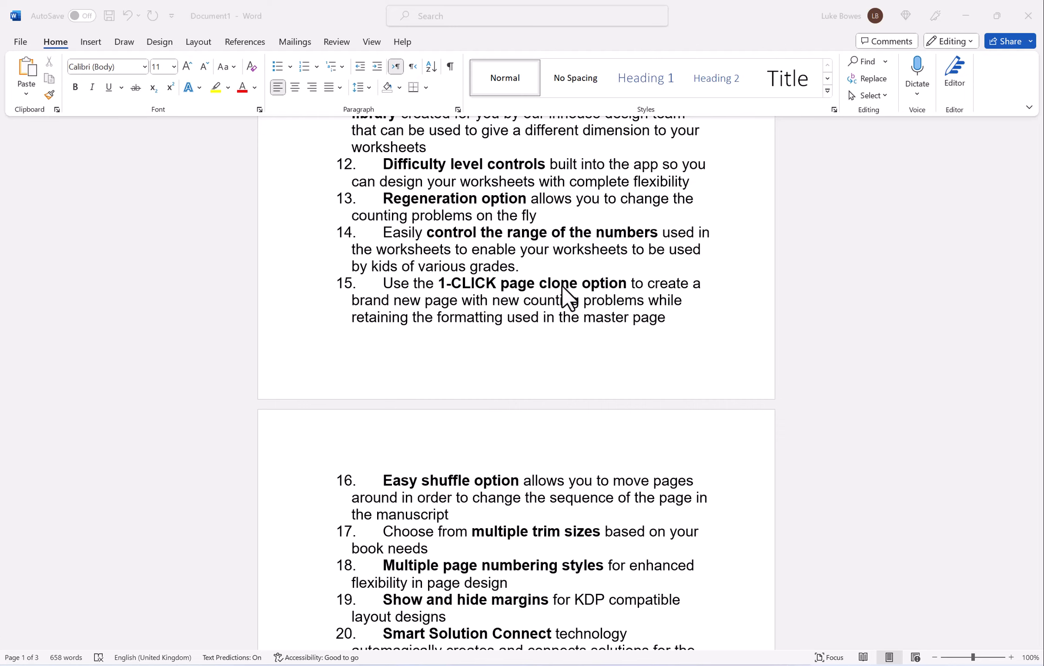
Read the remaining features, items 16 to 44, and return to the start of the list
scroll(548, 280, "down", 5)
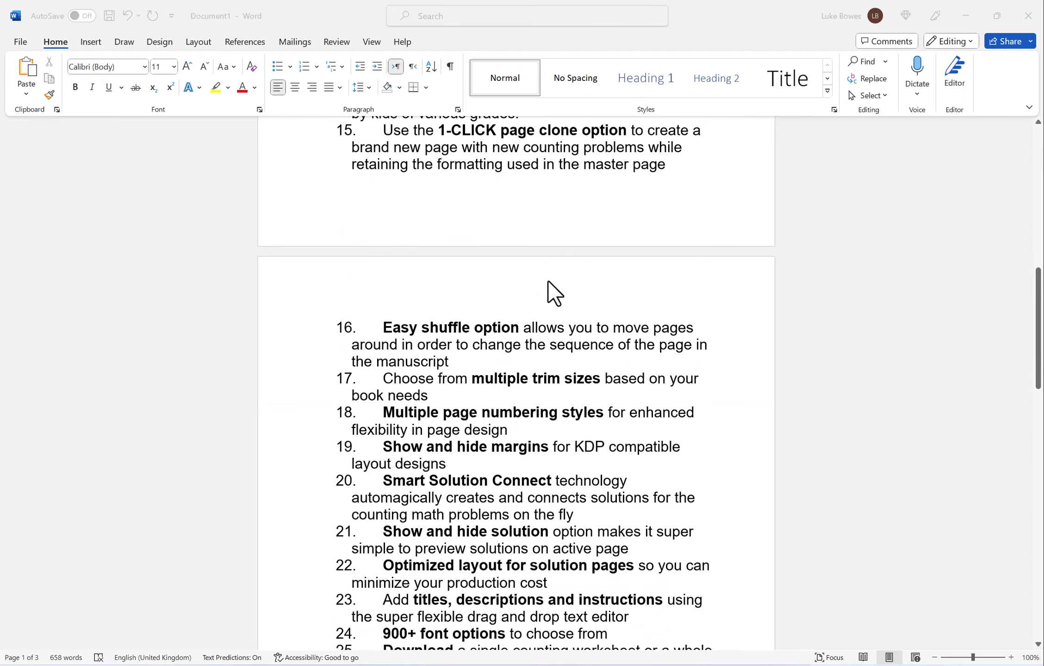
scroll(547, 280, "down", 3)
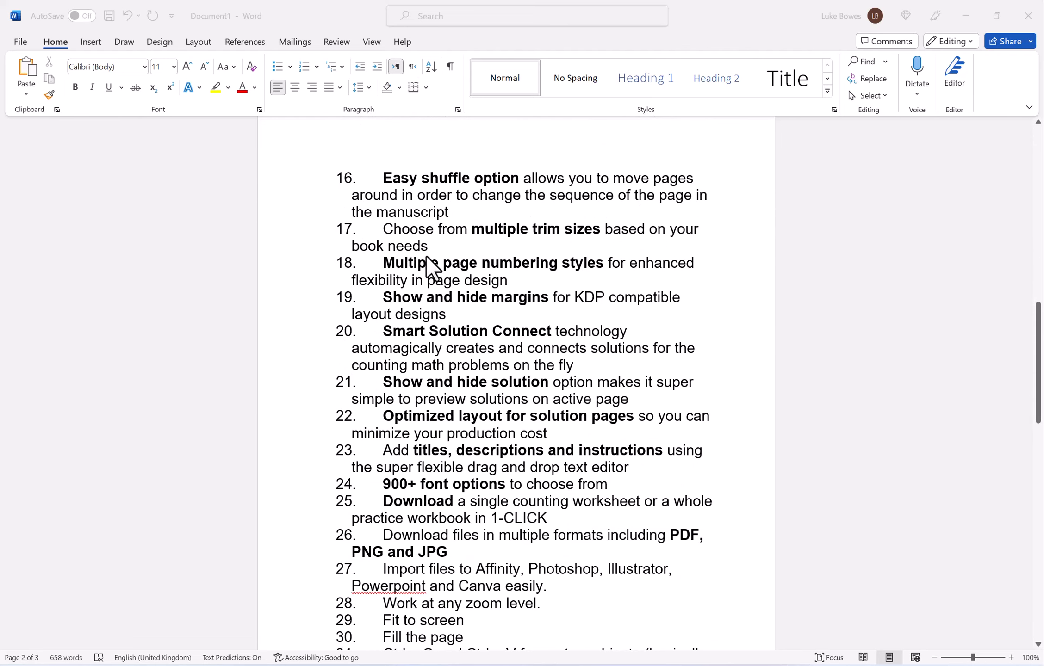
scroll(397, 237, "down", 2)
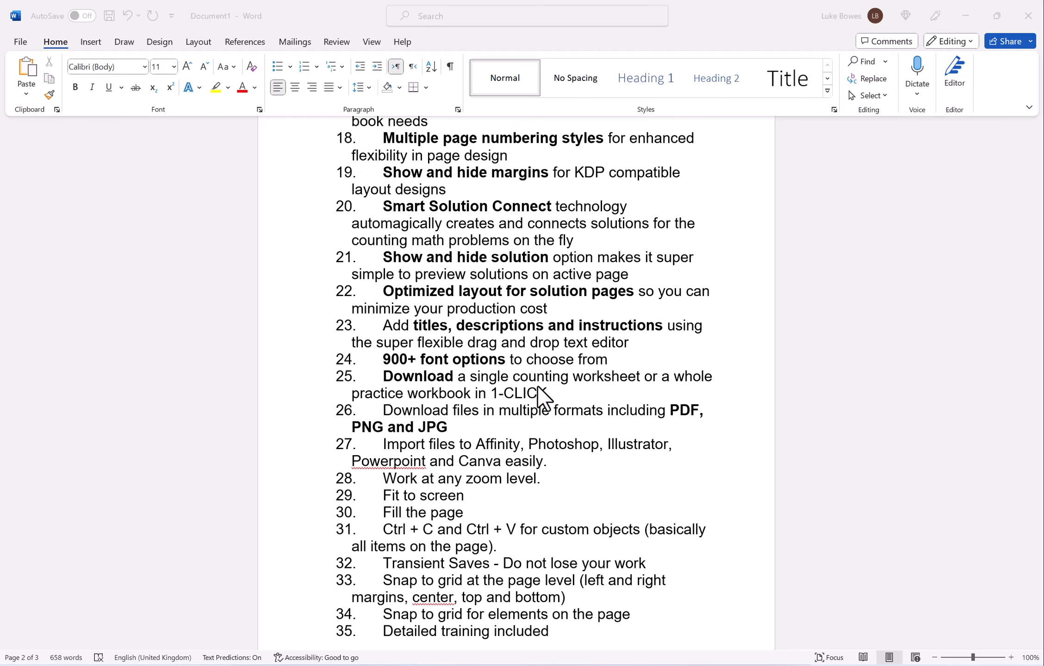
scroll(541, 385, "down", 5)
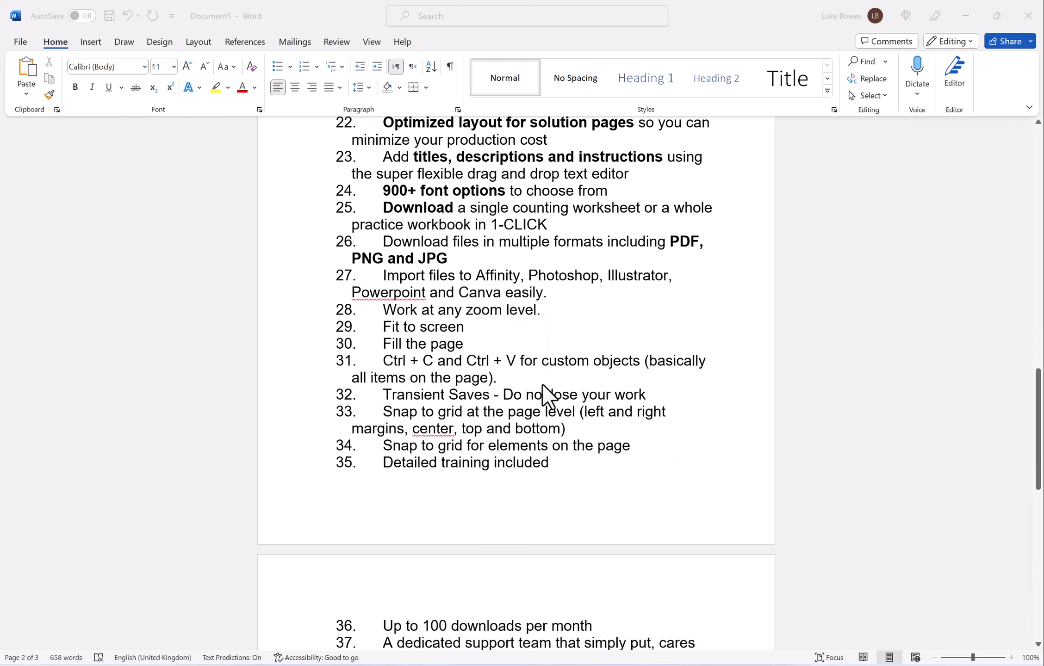
scroll(543, 385, "down", 3)
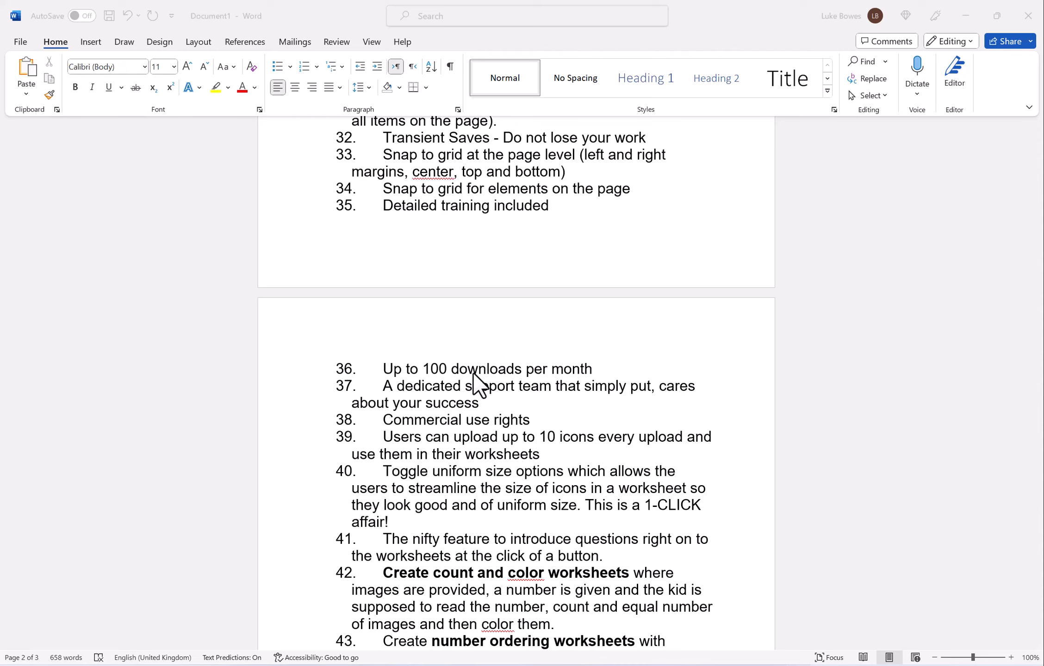
scroll(481, 368, "down", 1)
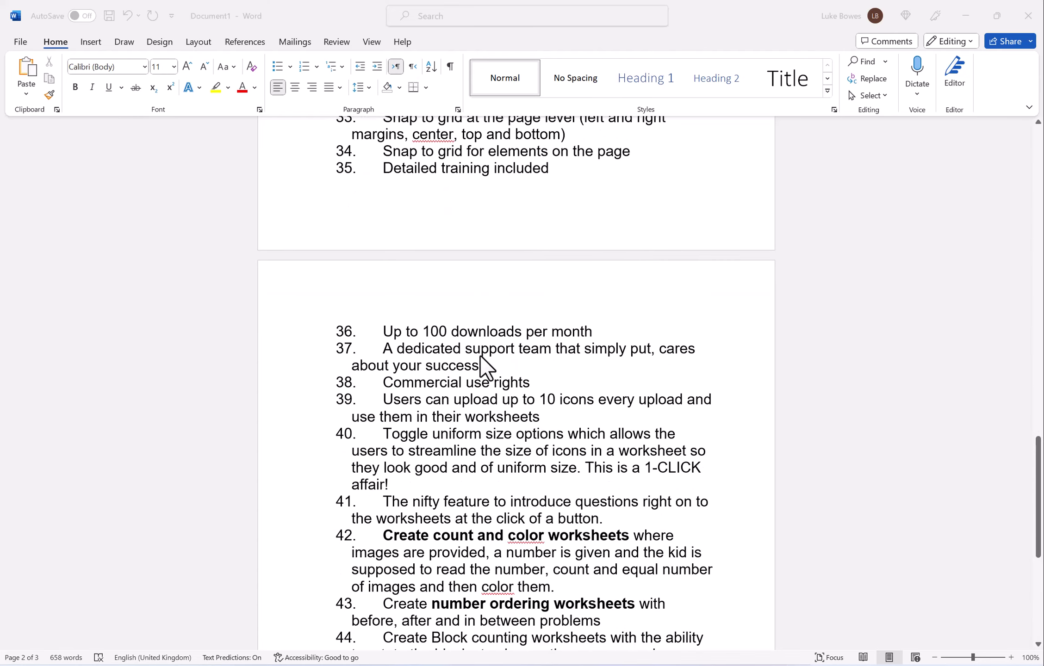
scroll(500, 425, "down", 1)
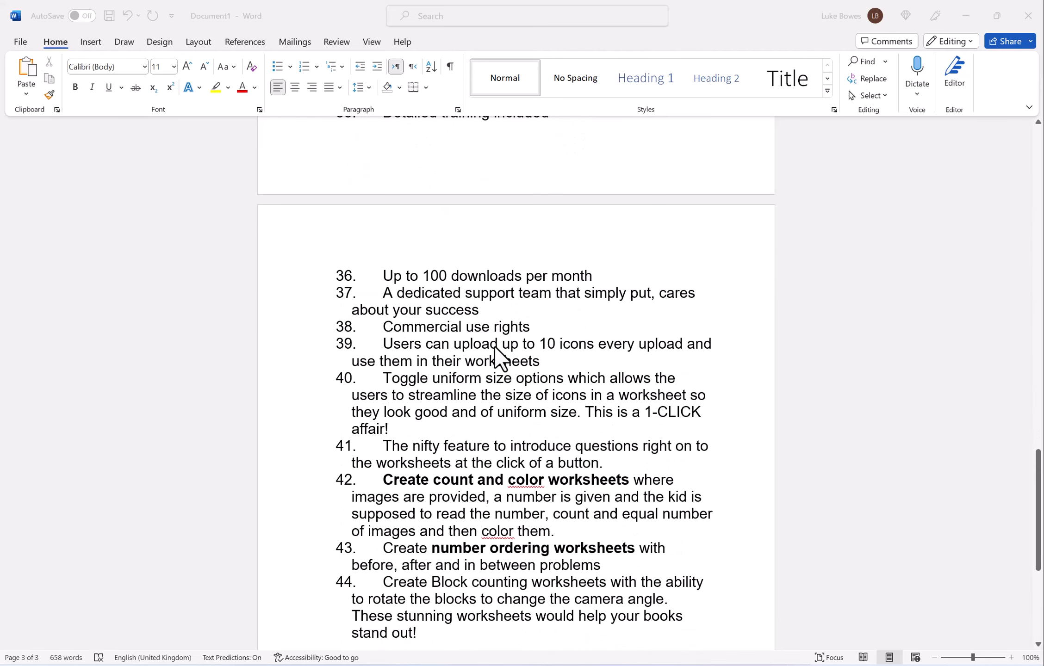
scroll(463, 352, "down", 1)
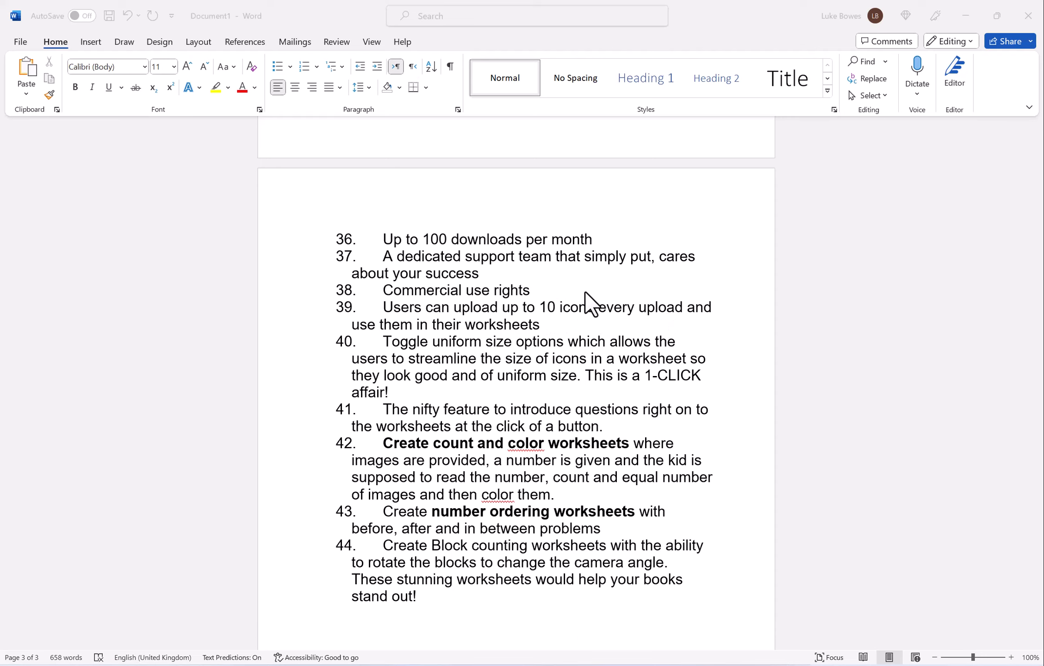
scroll(584, 292, "down", 2)
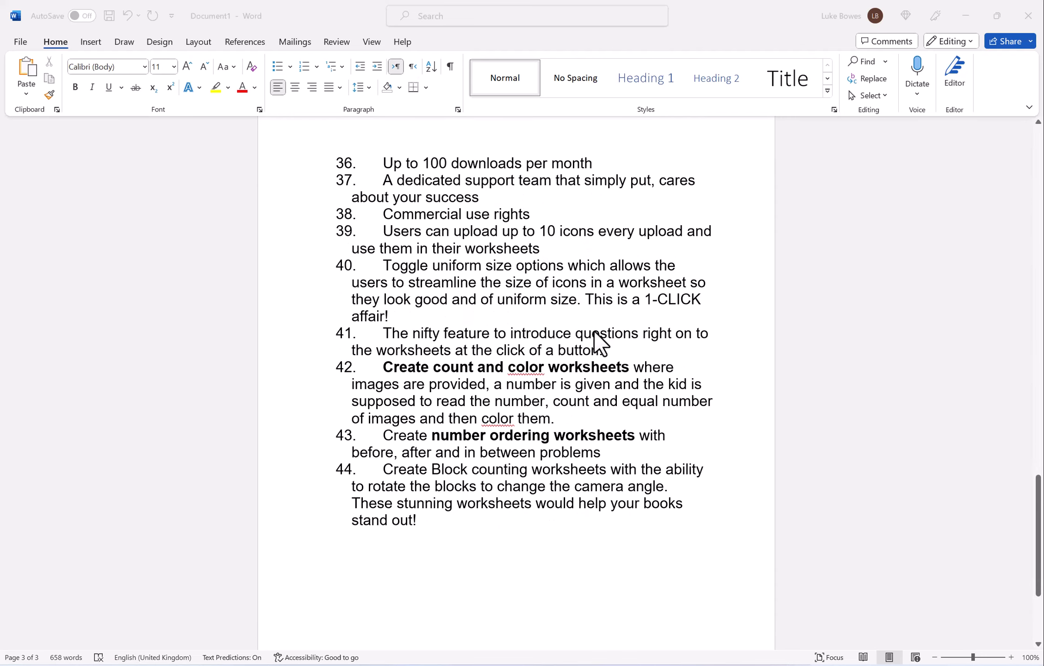
scroll(457, 249, "up", 20)
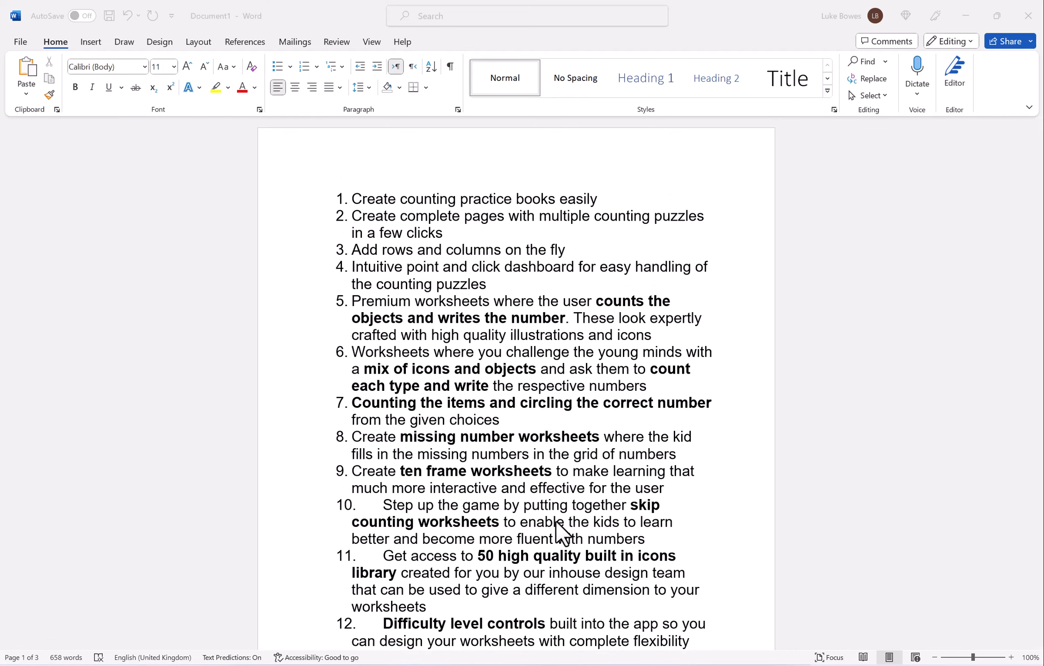
Switch to Cloudorka Apps and look through the counting template categories from Count And Write to Count By Blocks
mouse_move(567, 665)
left_click(656, 602)
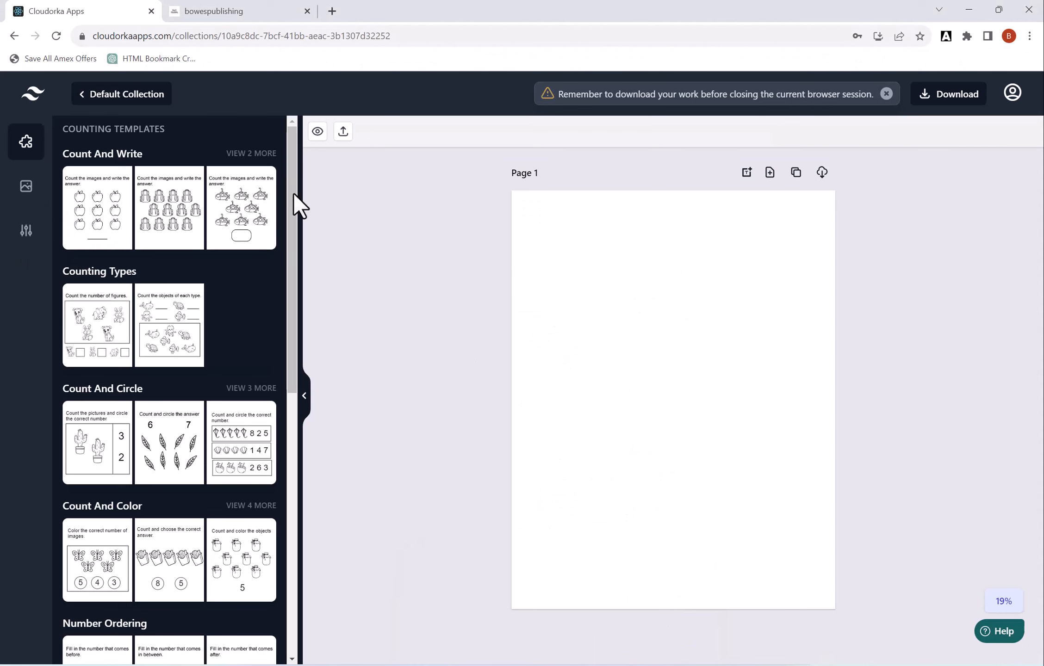
left_click_drag(292, 197, 301, 169)
left_click_drag(291, 217, 294, 255)
scroll(111, 261, "down", 5)
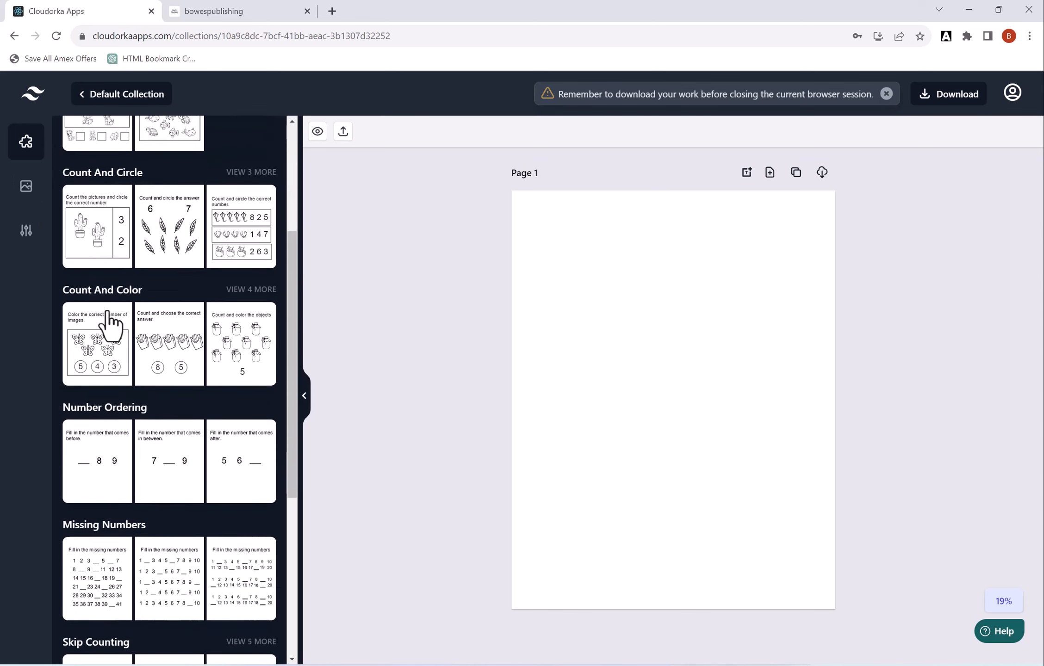
scroll(116, 296, "down", 3)
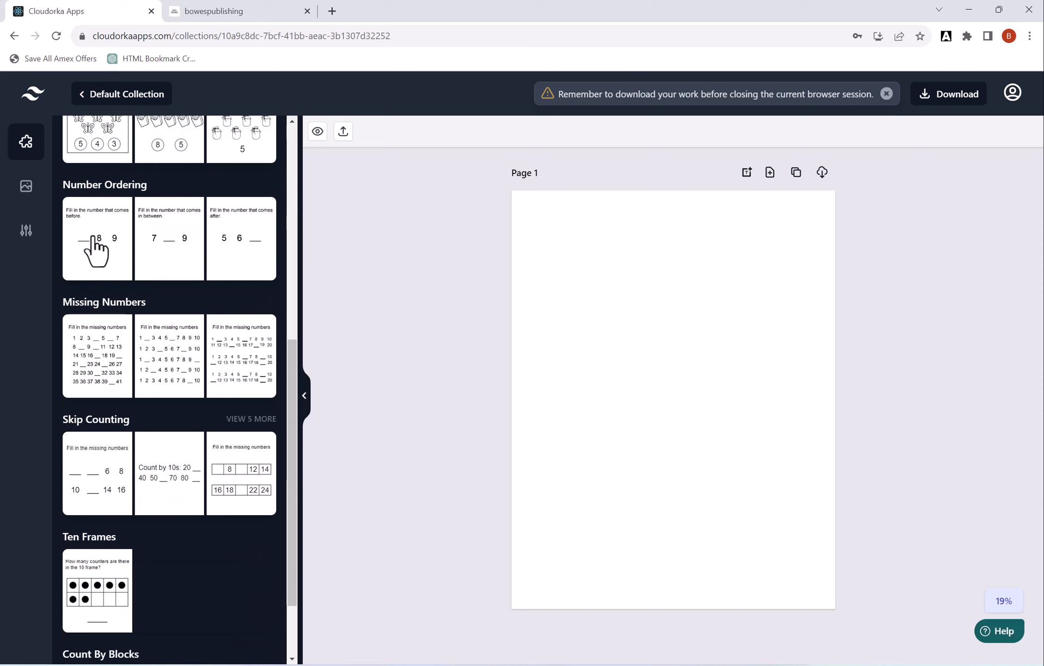
scroll(93, 252, "down", 2)
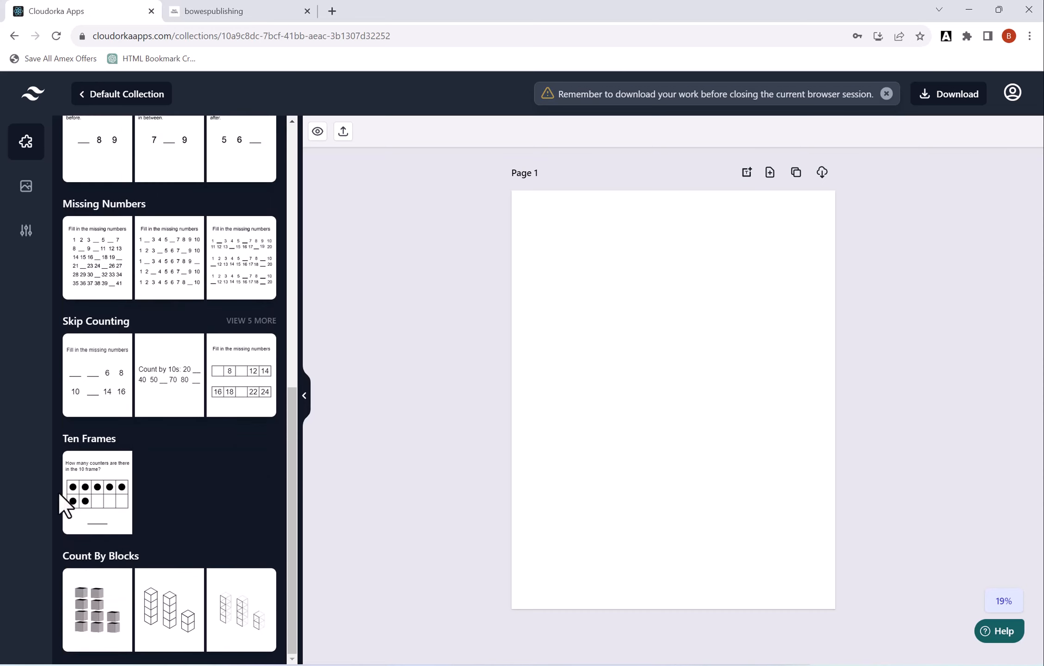
left_click_drag(293, 551, 301, 264)
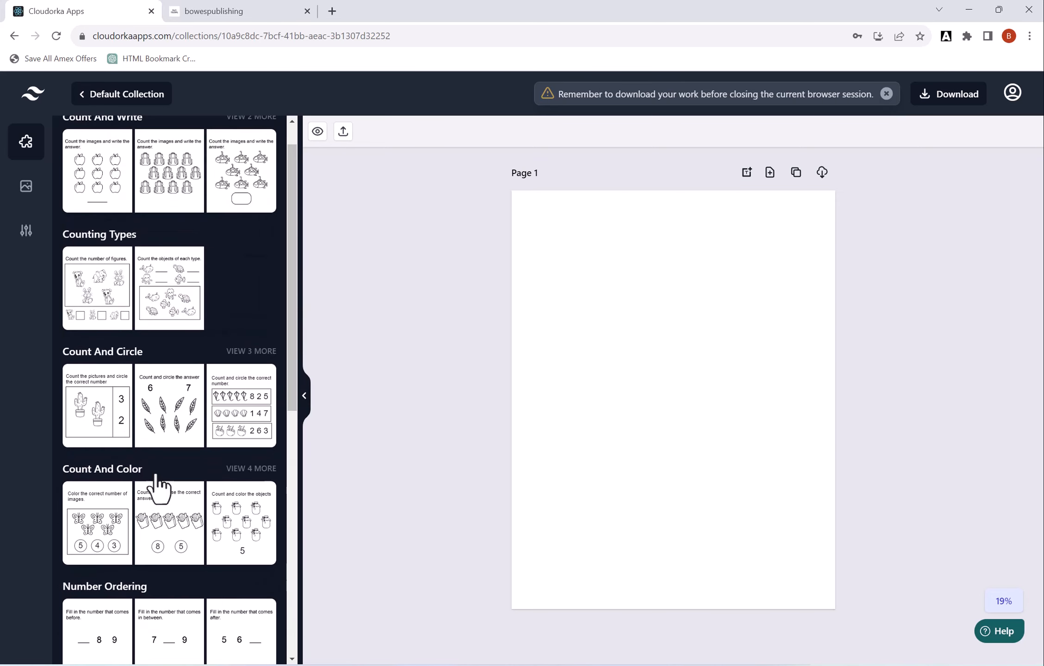
scroll(185, 271, "up", 1)
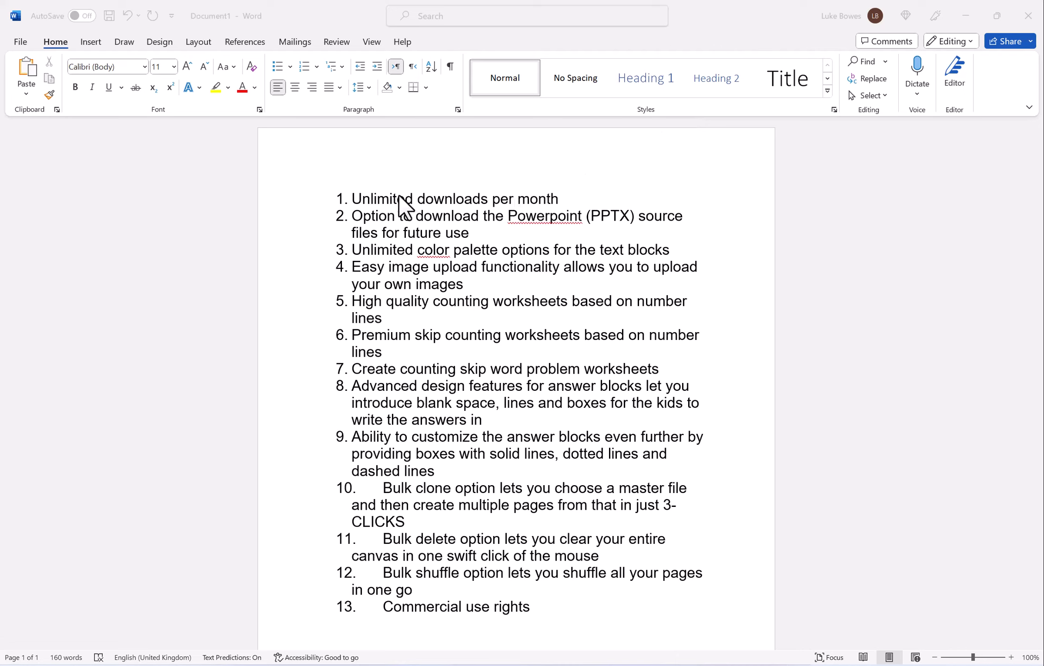
Read the 13-item feature list in Word, from unlimited downloads per month to commercial use rights
left_click(440, 206)
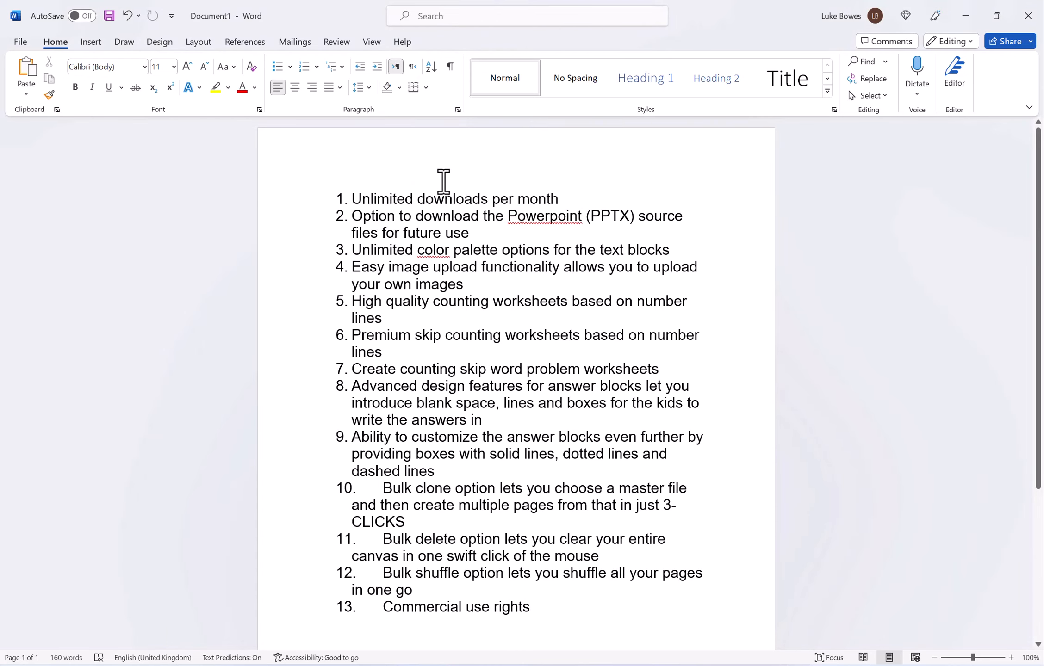
scroll(381, 256, "down", 1)
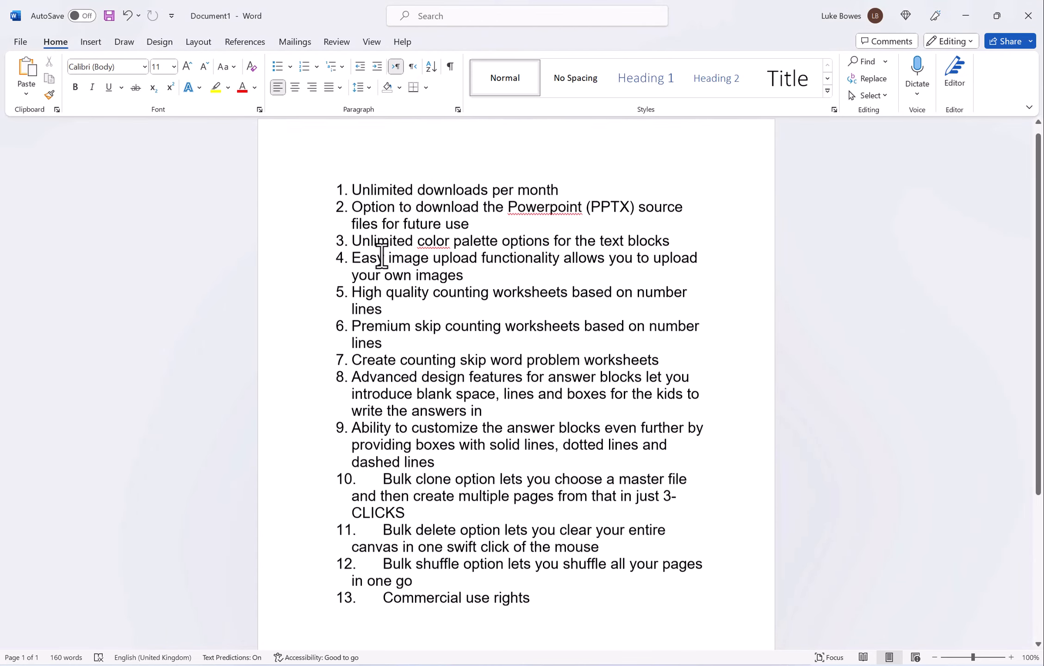
left_click(410, 206)
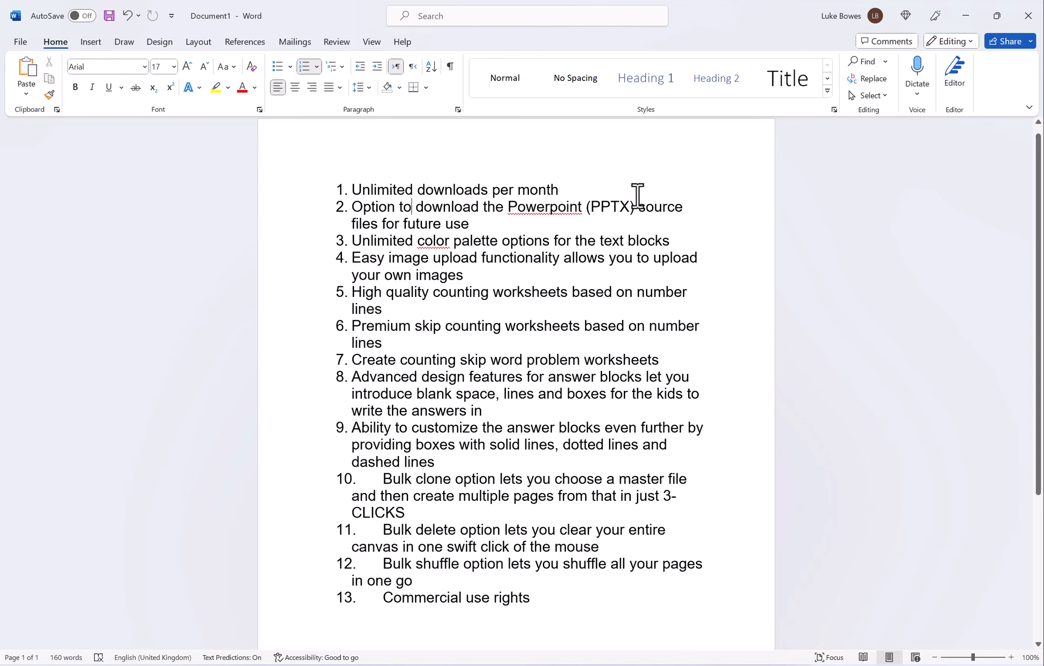
scroll(636, 200, "down", 2)
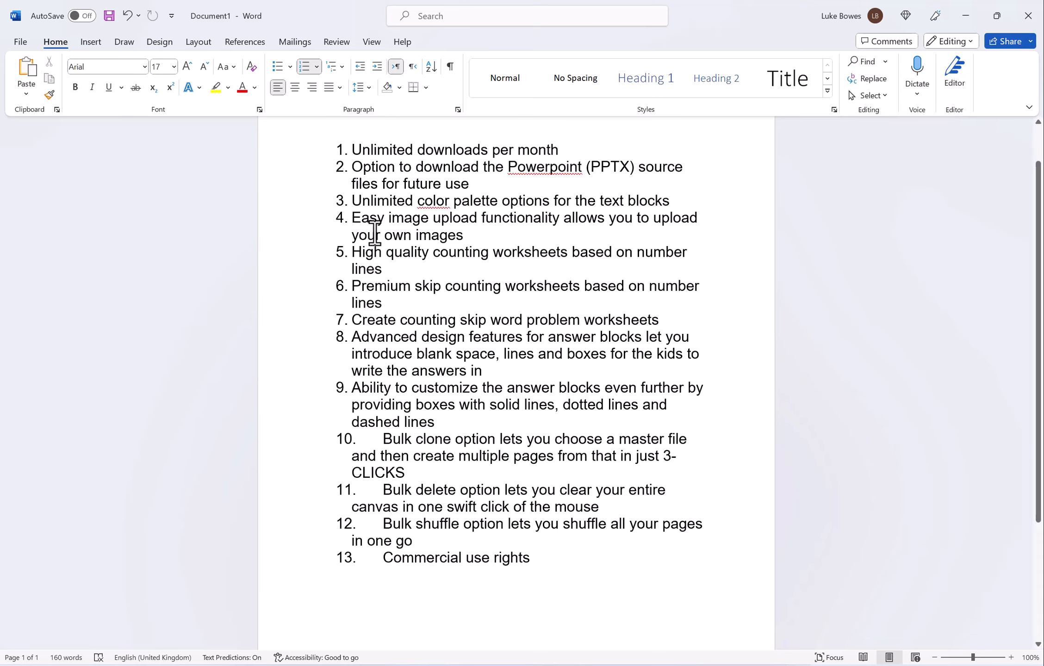
scroll(375, 234, "down", 1)
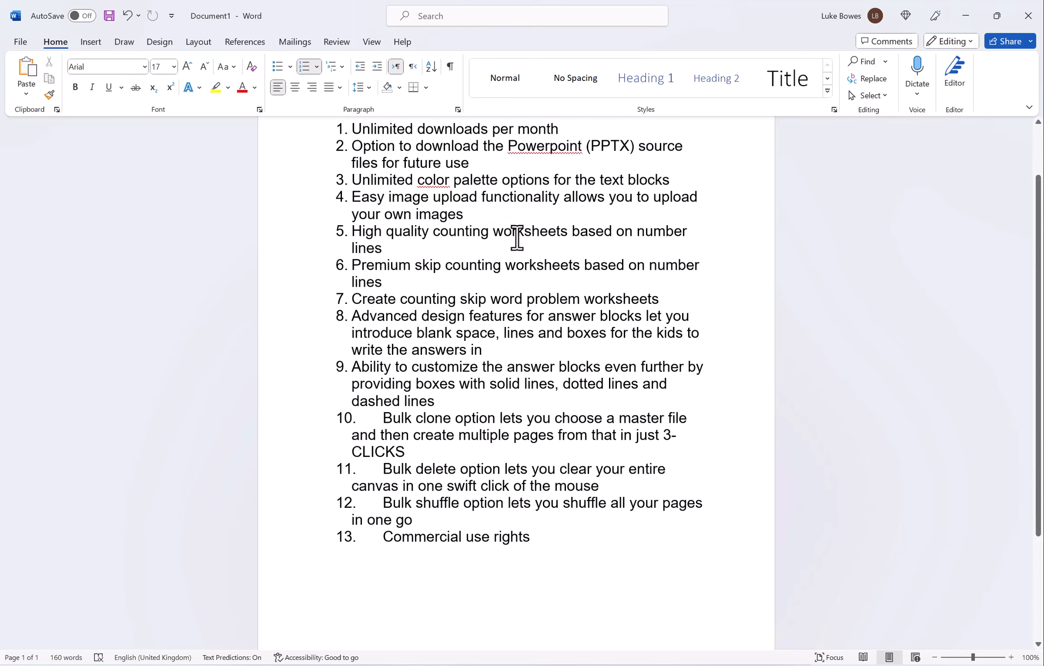
scroll(431, 238, "down", 4)
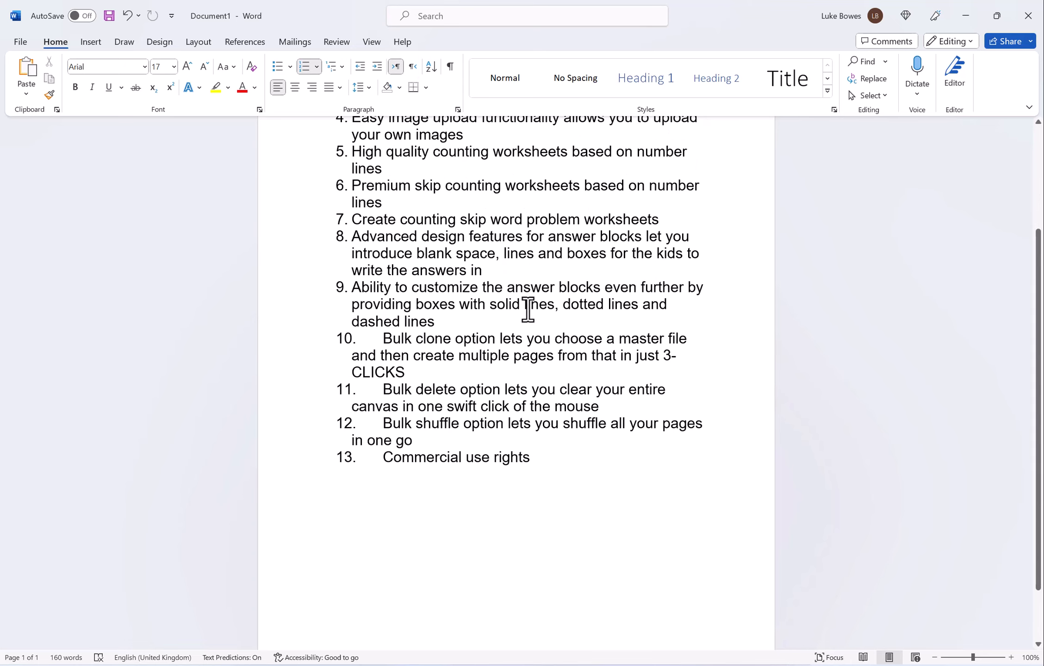
scroll(471, 263, "down", 1)
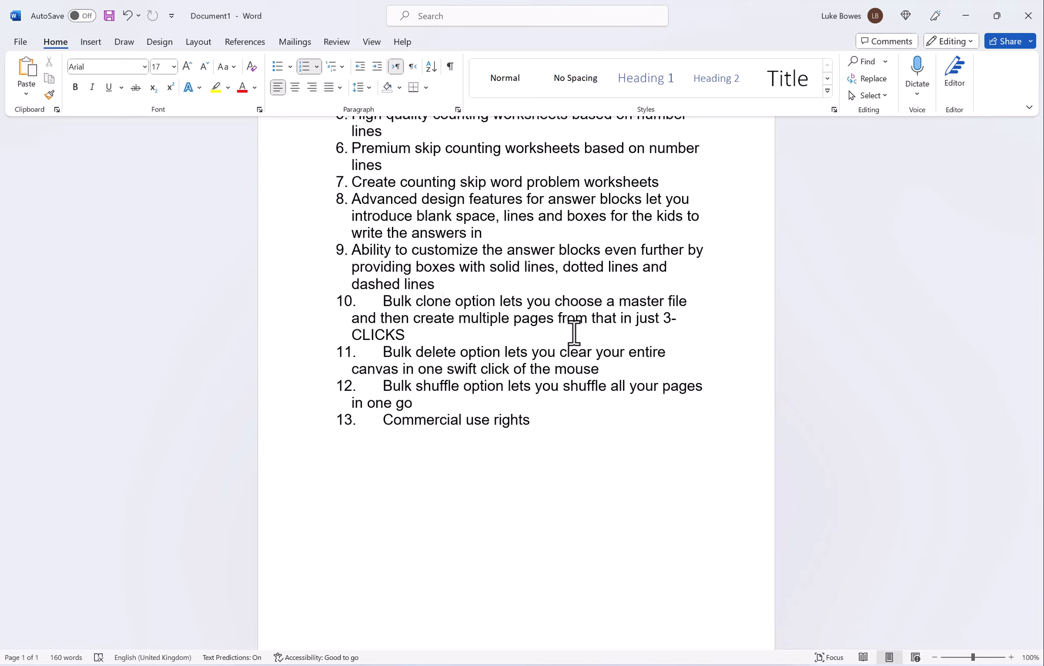
scroll(641, 300, "down", 1)
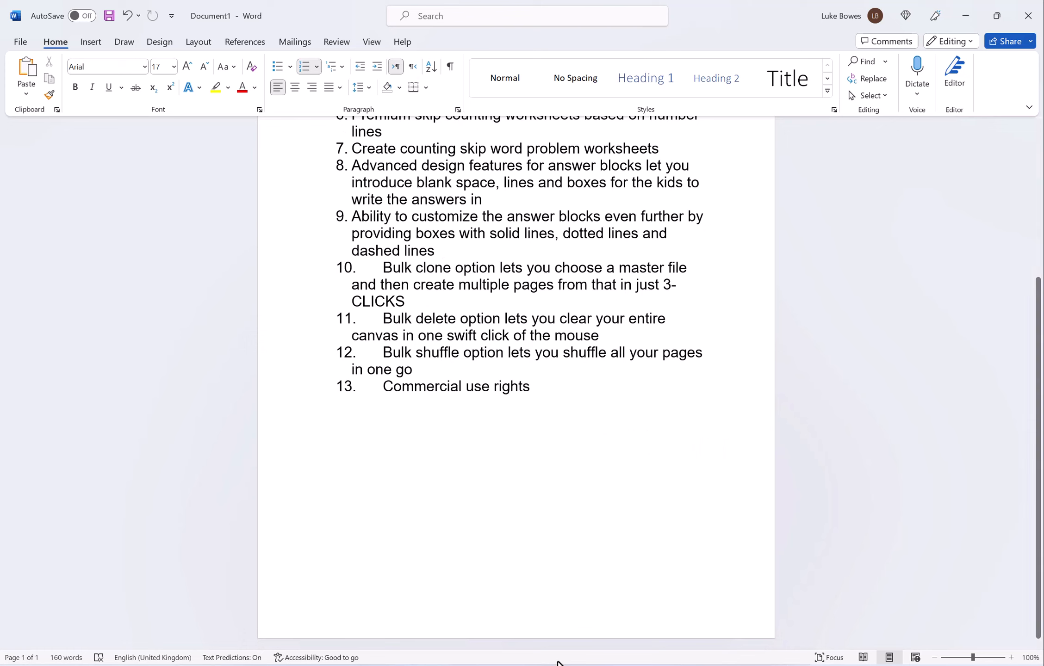
Switch to Cloudorka Apps and look through the counting templates offered in the test collection and in the Default Collection
left_click(685, 609)
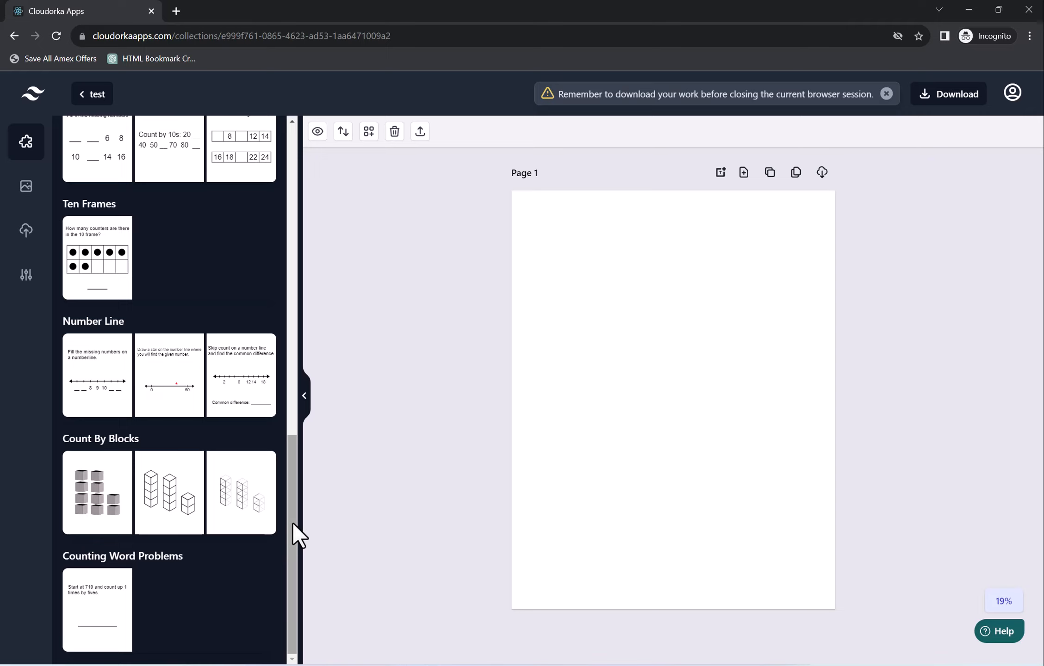
left_click_drag(292, 524, 291, 183)
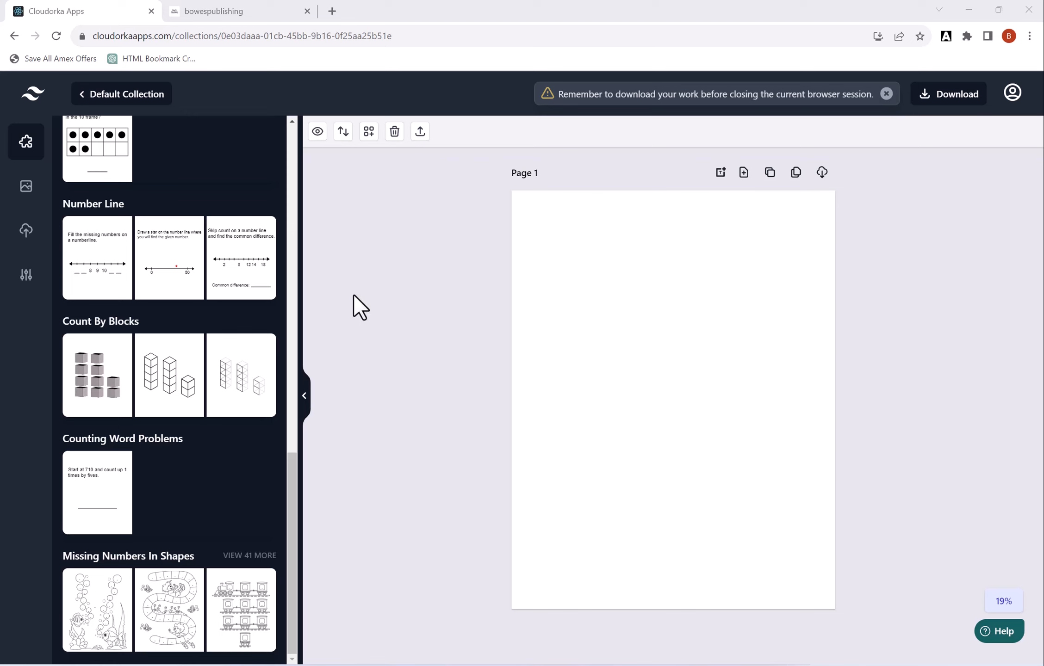
left_click_drag(290, 485, 293, 141)
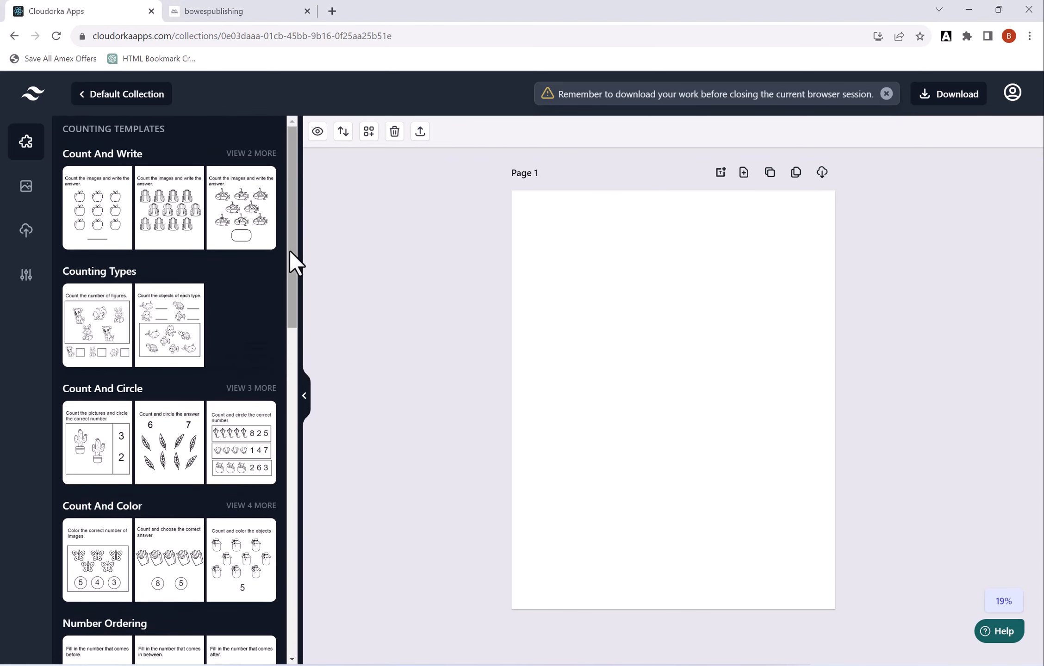
left_click_drag(292, 257, 286, 578)
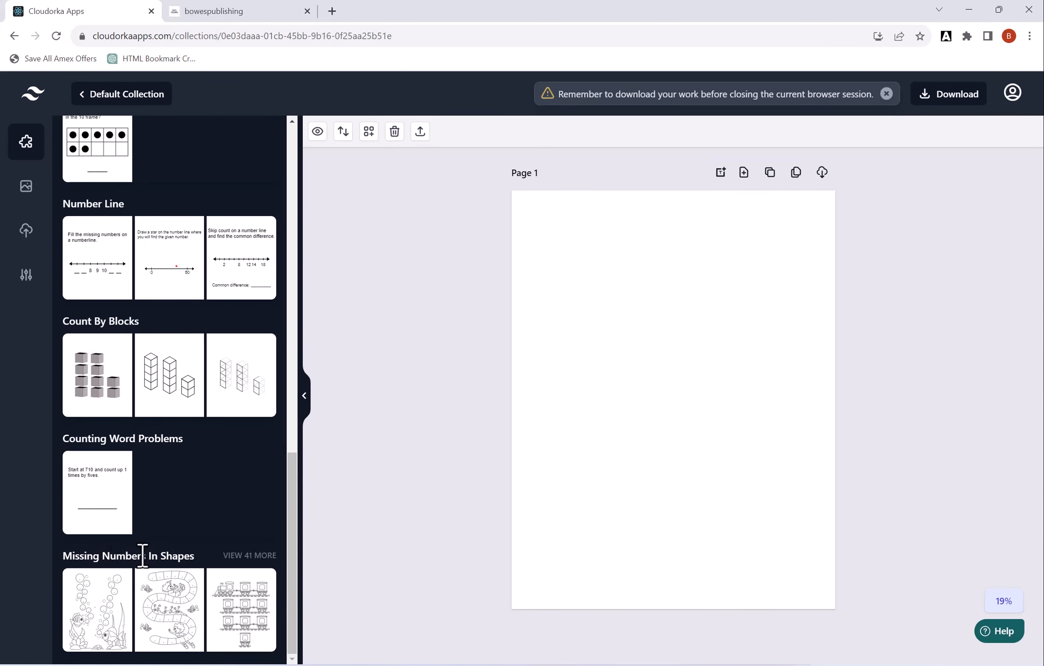
Show all Missing Numbers In Shapes templates and add the bear and honey pot stepping-stone puzzle to page 1
left_click(250, 555)
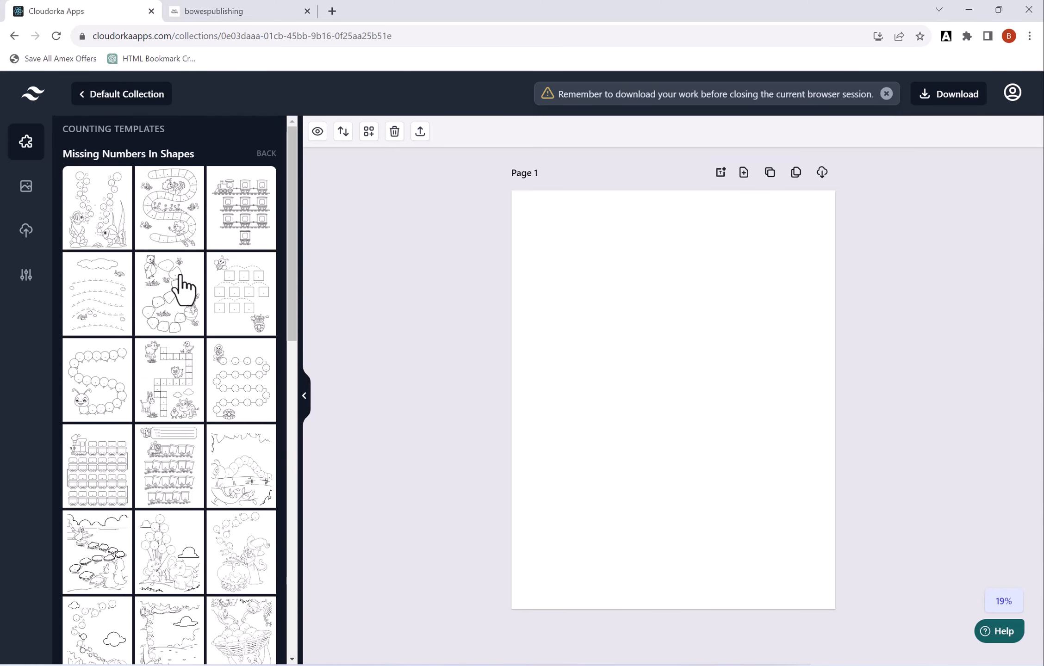
left_click_drag(292, 291, 318, 263)
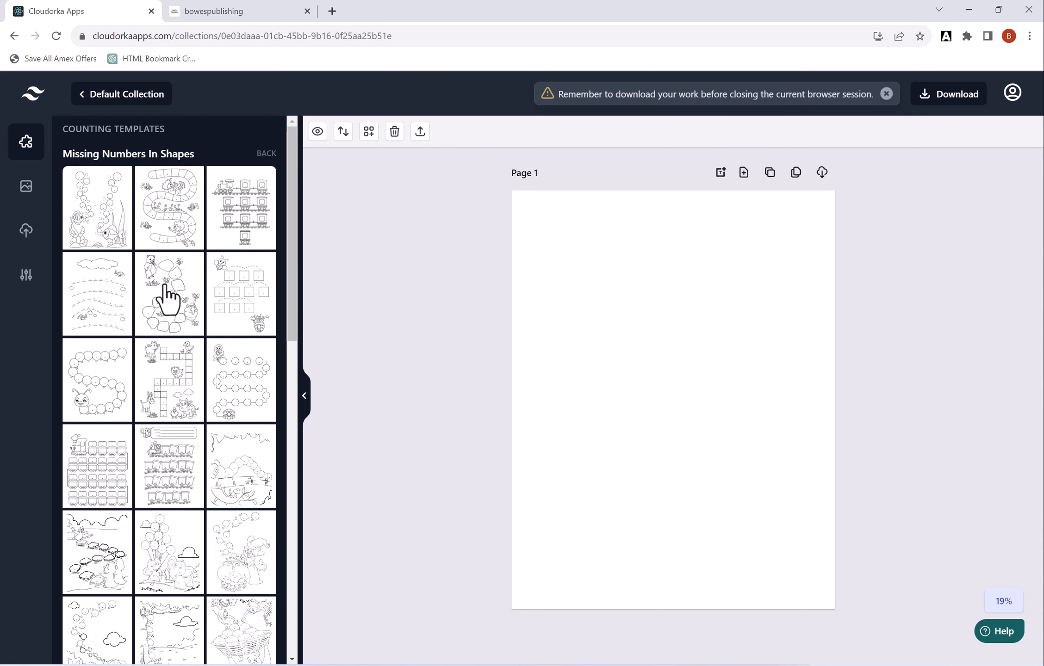
left_click(186, 272)
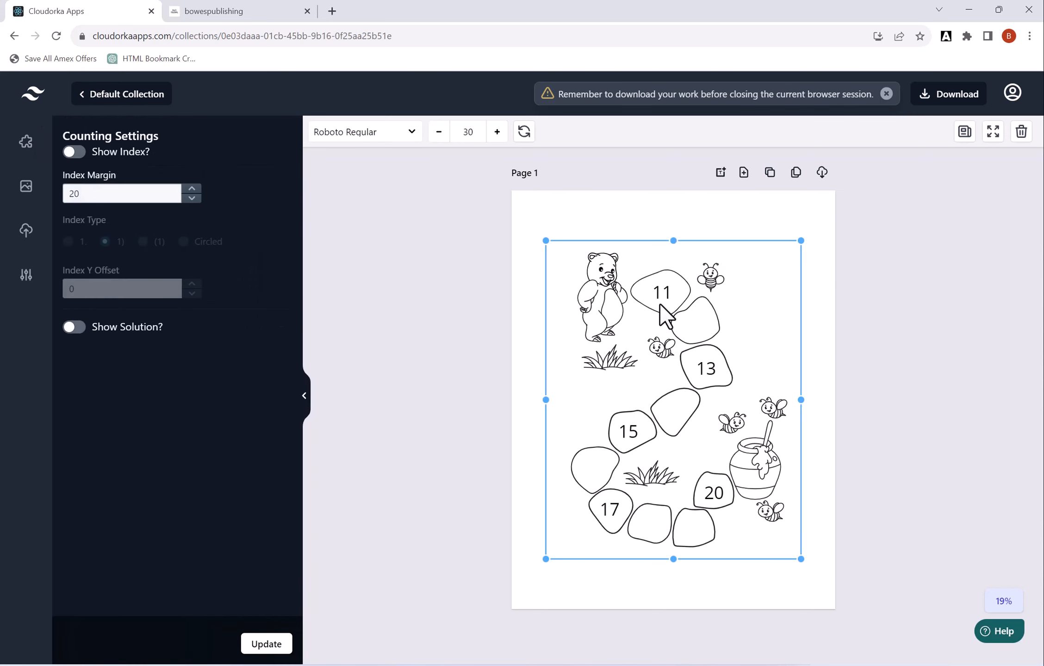